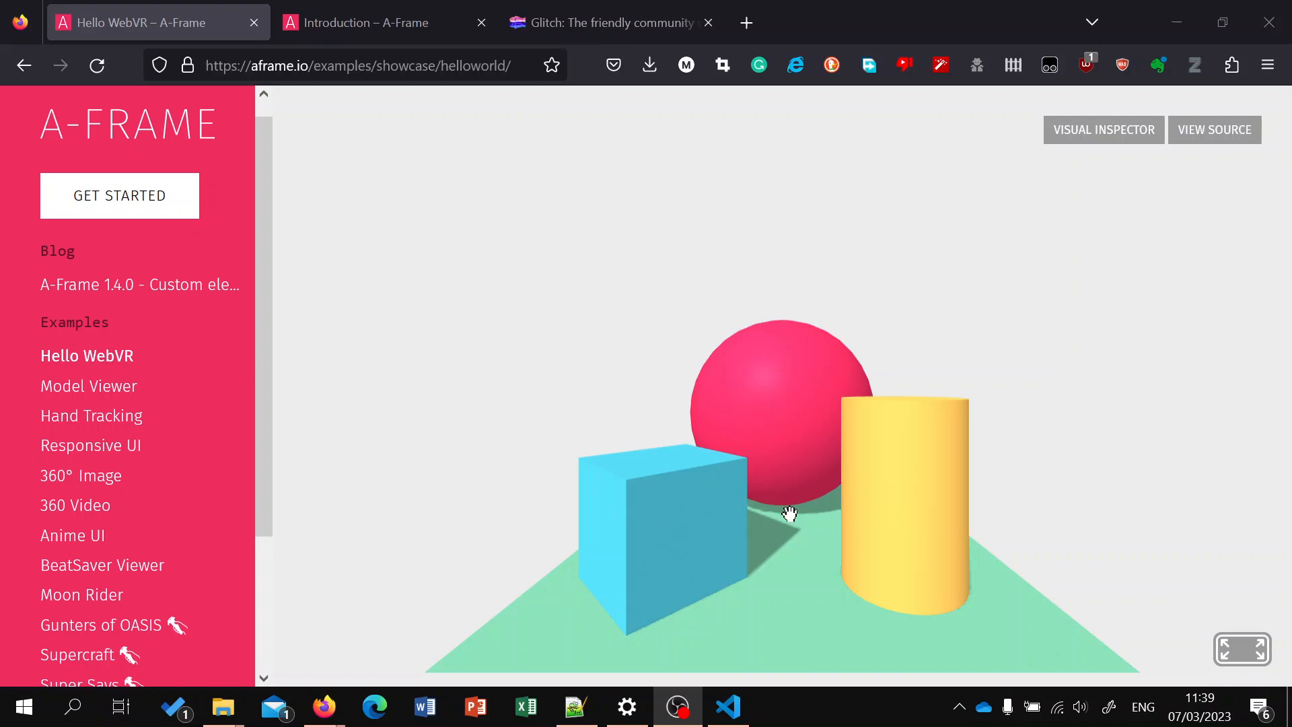
Step: Look around the Hello WebVR scene, then open it in the visual inspector and select the blue box
left_click_drag(912, 435, 850, 485)
key("w")
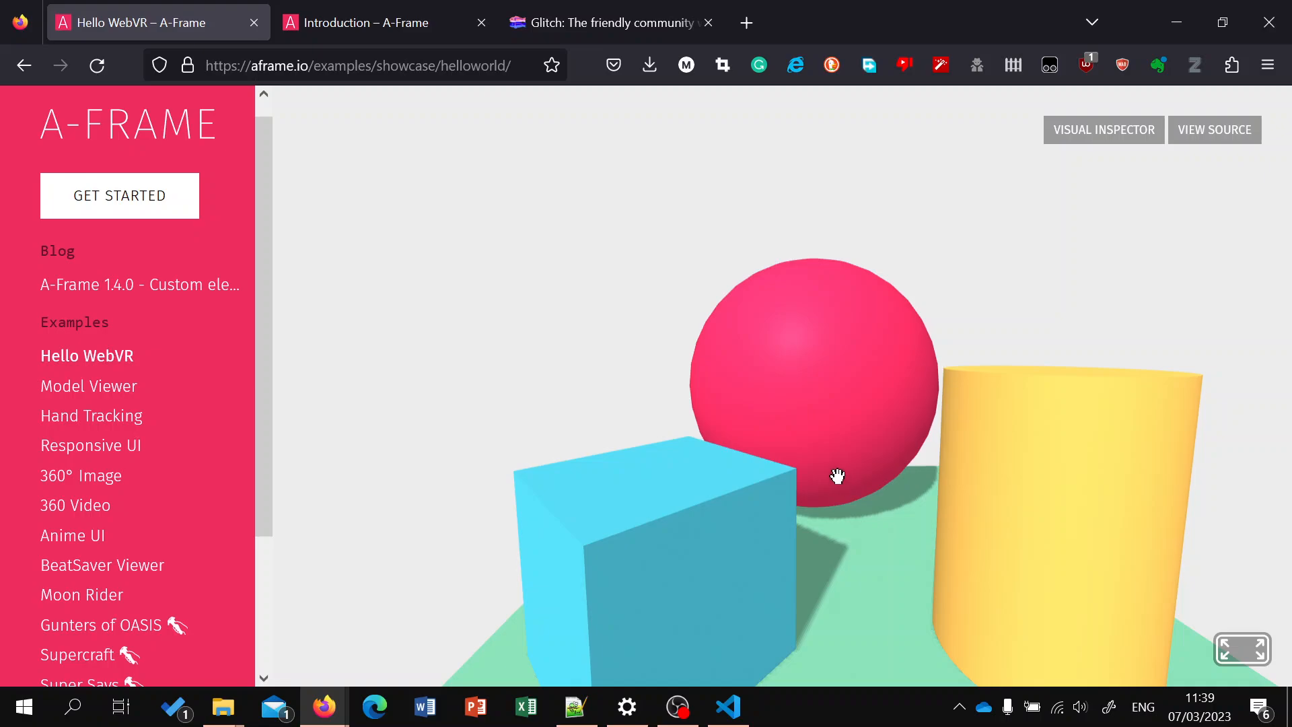
left_click(1104, 132)
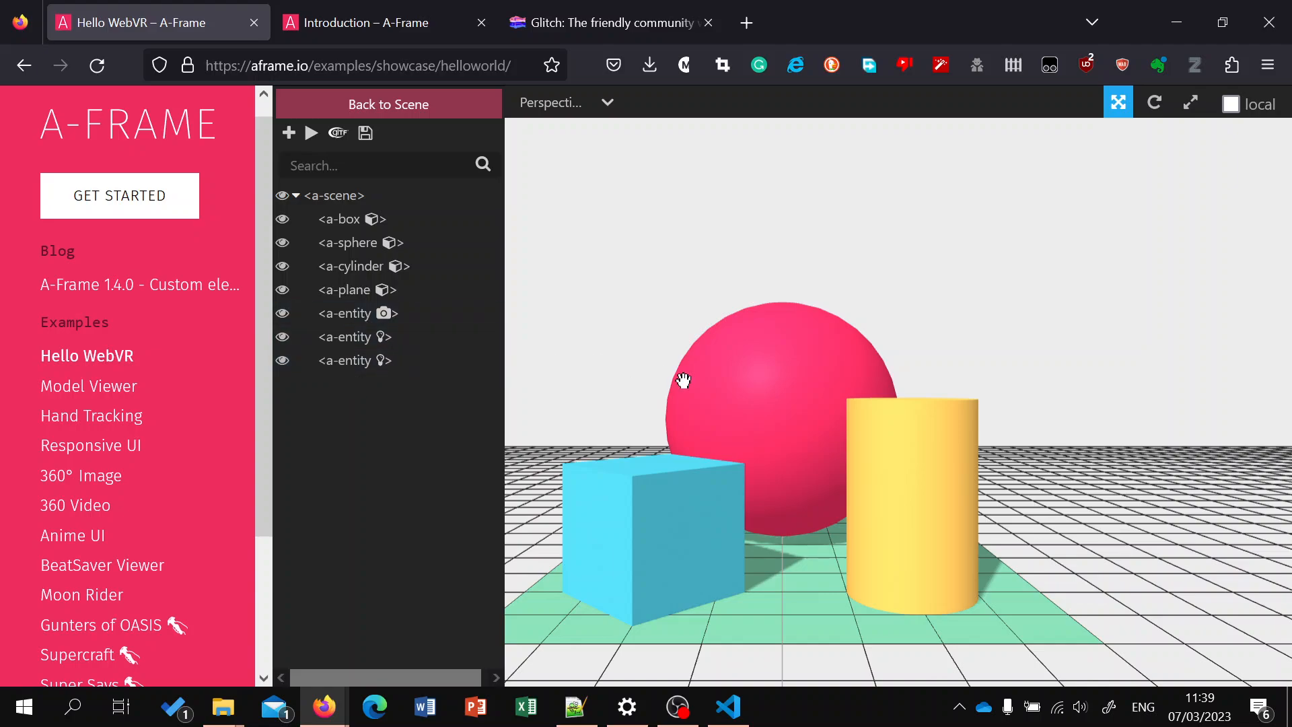
left_click(362, 220)
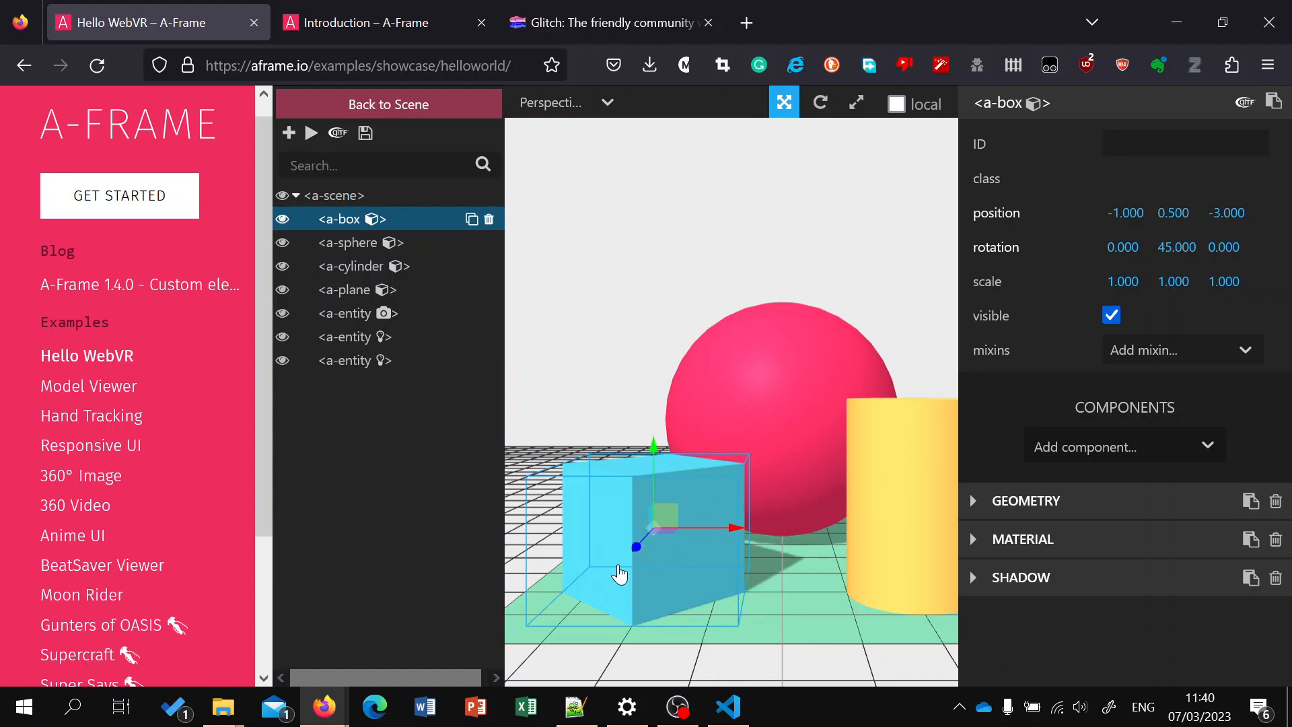
Step: Try moving the blue box freehand along single axes and across the planes of the translate gizmo
mouse_move(638, 556)
left_mouse_down()
mouse_move(586, 604)
mouse_move(658, 523)
mouse_move(582, 610)
mouse_move(620, 556)
left_mouse_up()
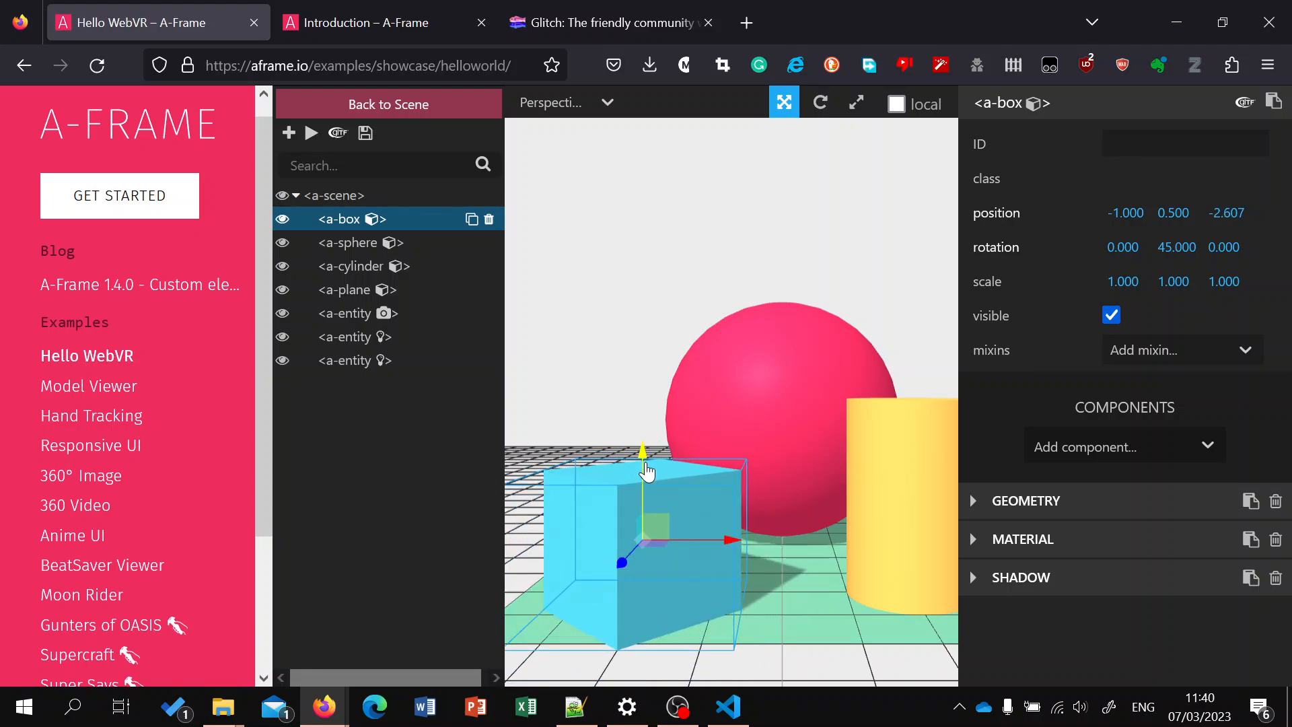
mouse_move(647, 472)
left_mouse_down()
mouse_move(630, 299)
mouse_move(643, 463)
left_mouse_up()
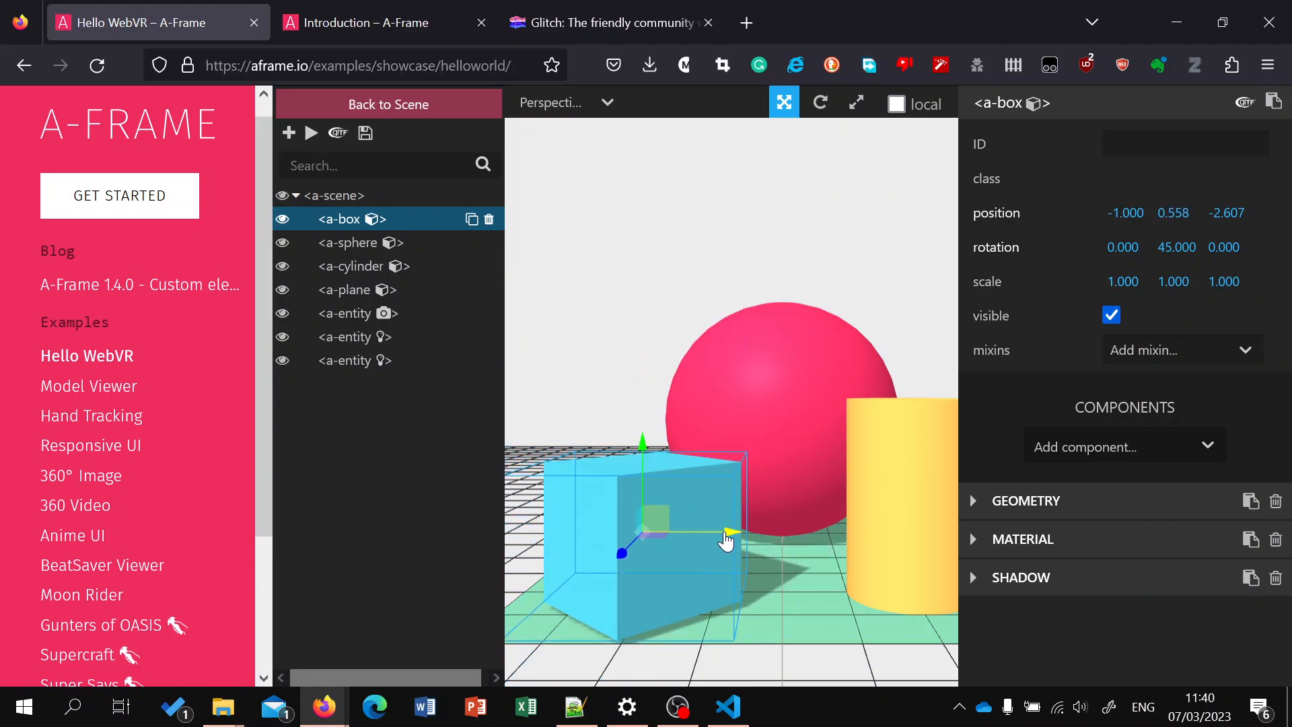
mouse_move(726, 540)
left_mouse_down()
mouse_move(744, 537)
mouse_move(720, 532)
mouse_move(665, 571)
mouse_move(733, 548)
mouse_move(721, 548)
left_mouse_up()
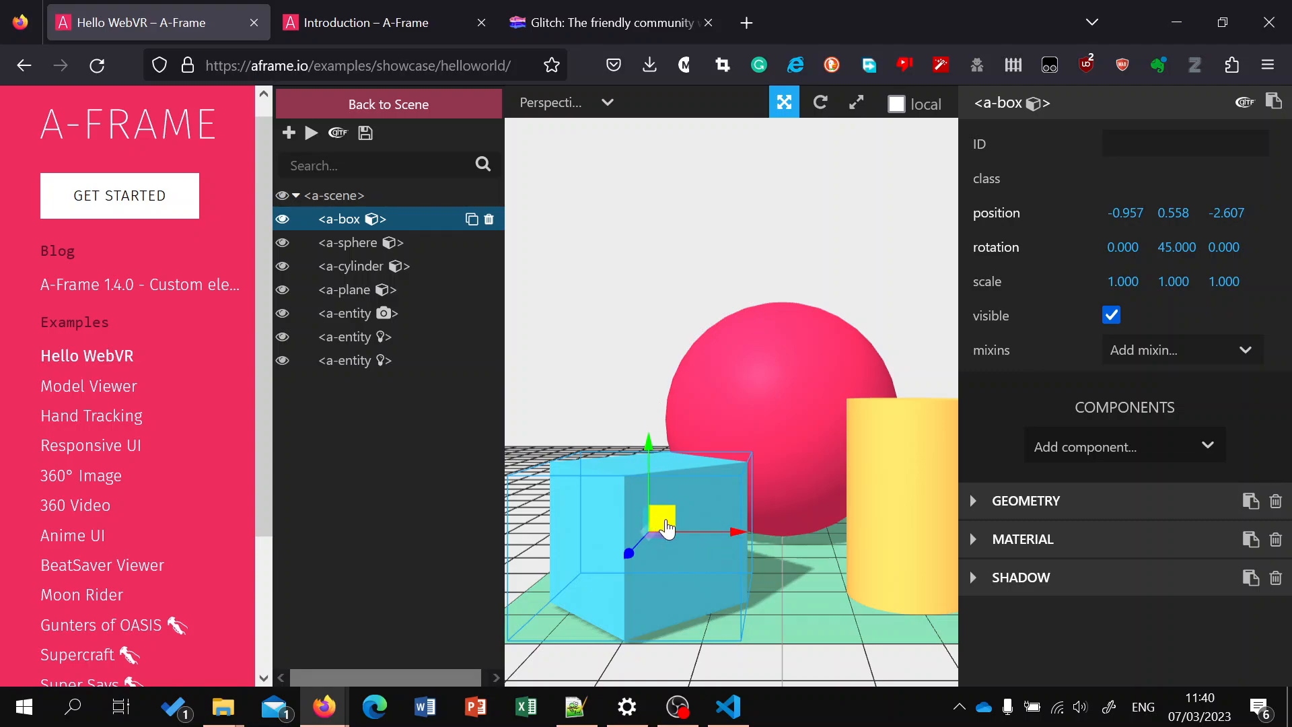
left_click_drag(666, 528, 595, 523)
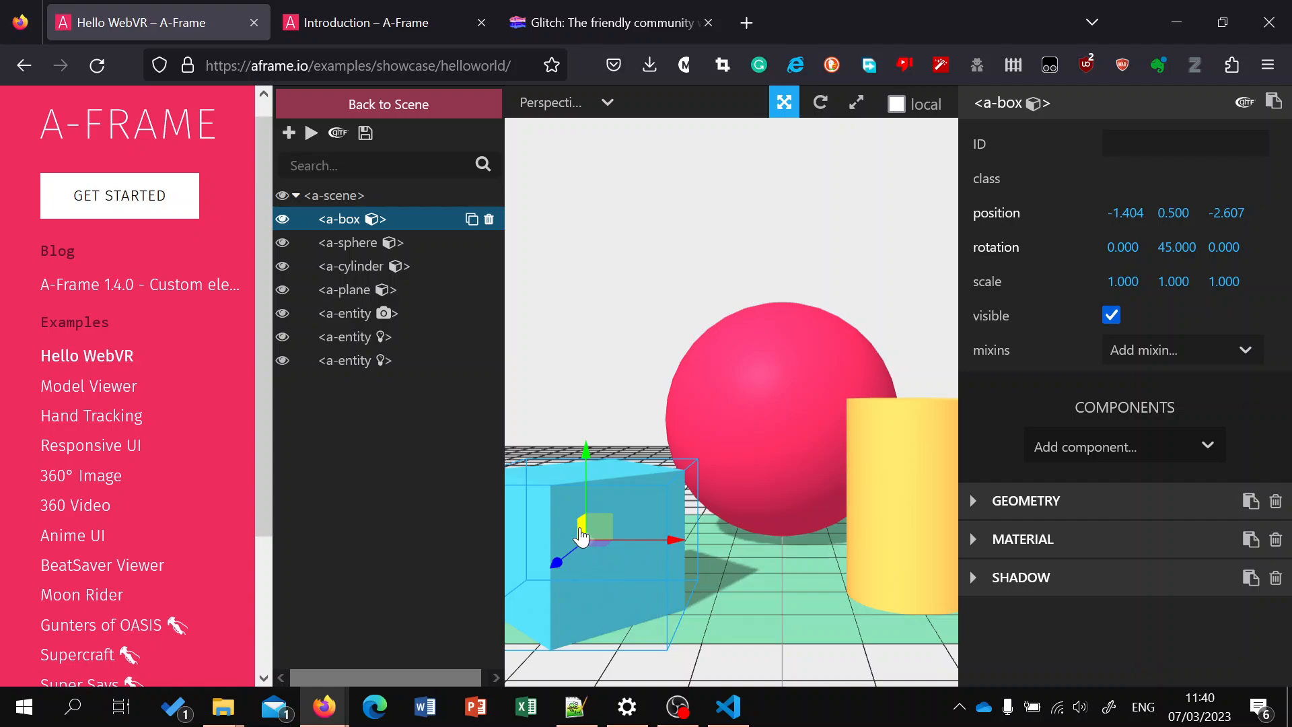
left_click_drag(583, 535, 591, 487)
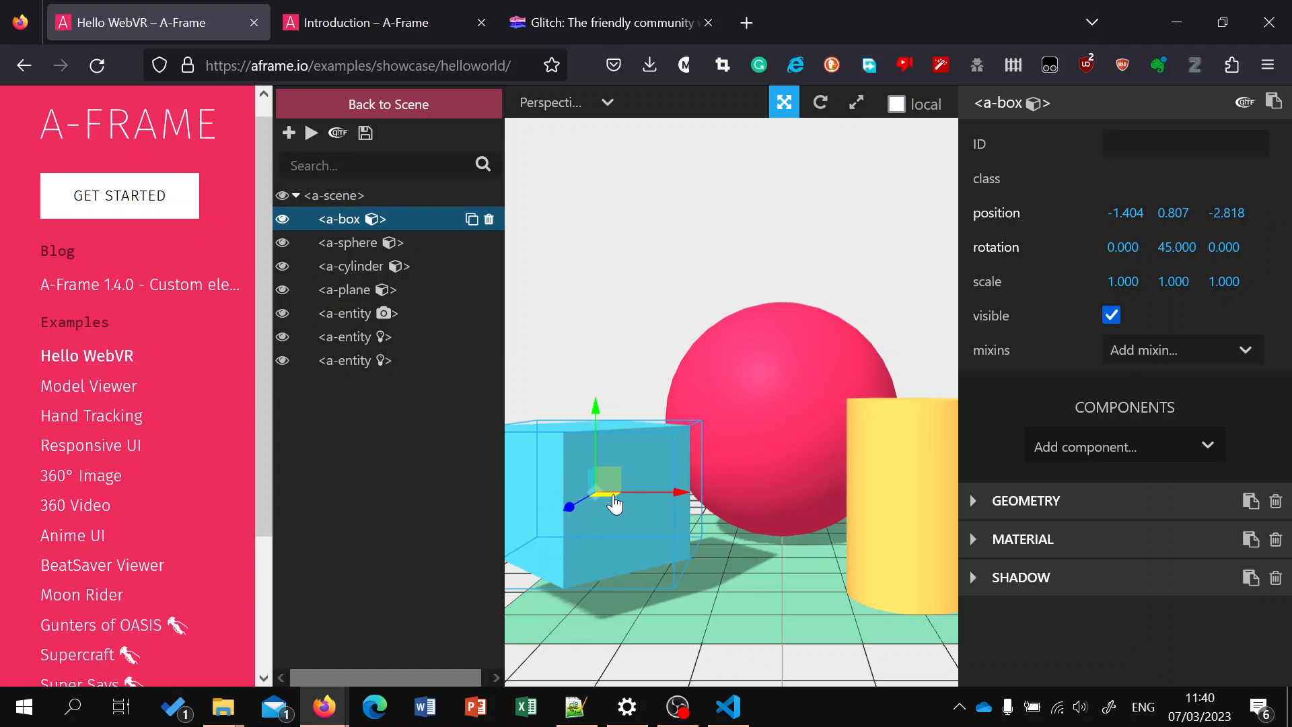
left_click_drag(610, 508, 666, 537)
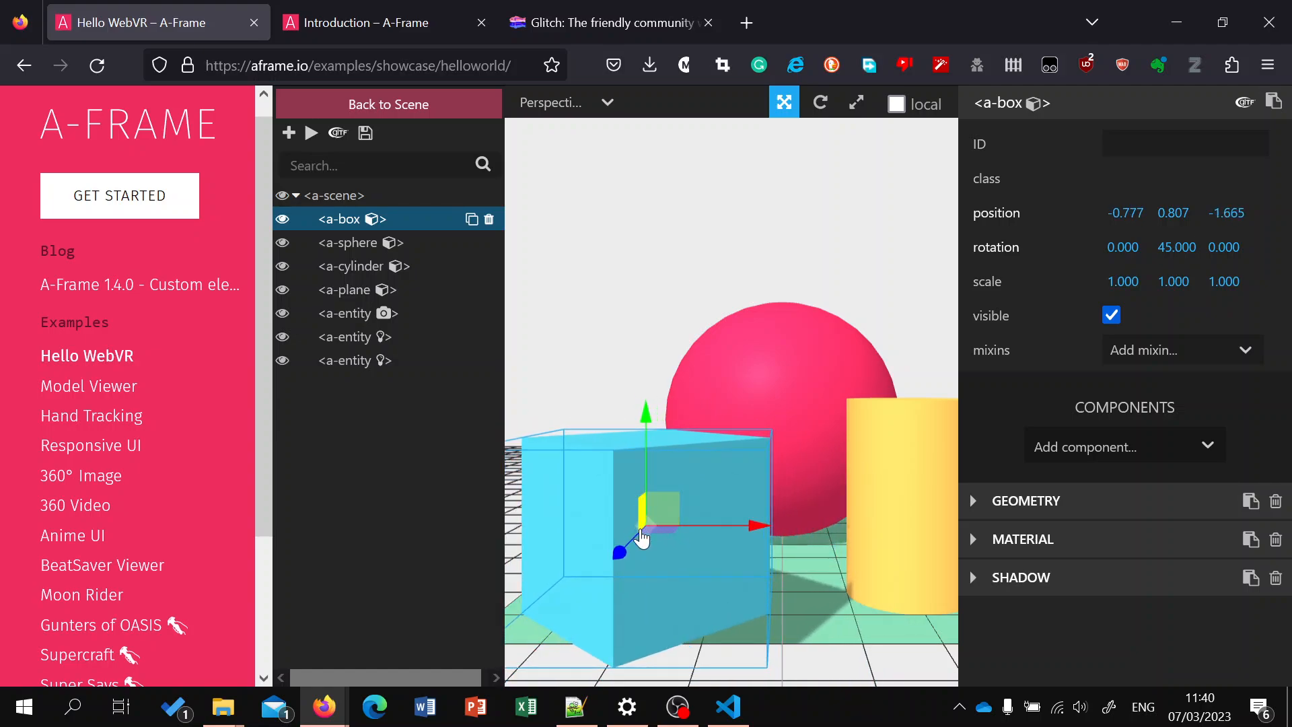
mouse_move(649, 539)
left_mouse_down()
mouse_move(694, 329)
mouse_move(628, 475)
mouse_move(677, 534)
mouse_move(632, 531)
mouse_move(661, 537)
left_mouse_up()
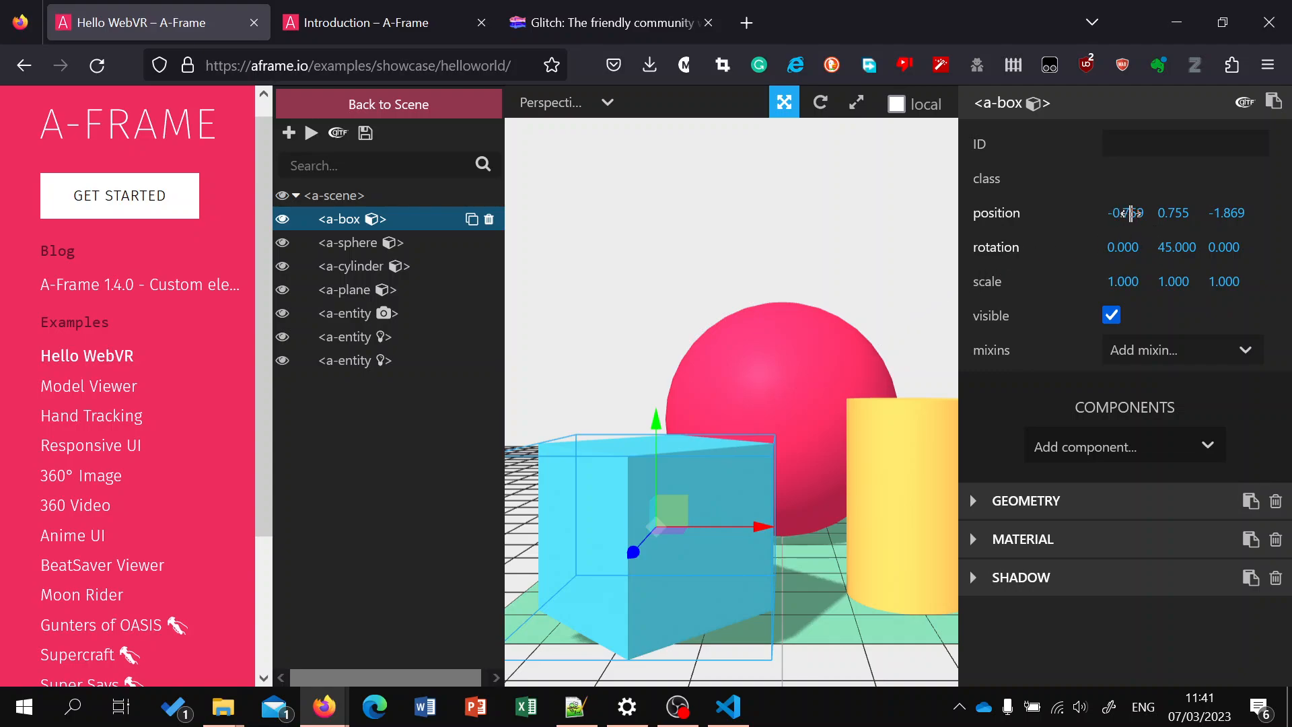
Step: Set the box's position to about -0.679 on X, 1 on Y and -3 on Z
mouse_move(1131, 213)
left_mouse_down()
mouse_move(1092, 176)
mouse_move(1132, 277)
mouse_move(1128, 165)
mouse_move(1128, 236)
mouse_move(1130, 207)
left_mouse_up()
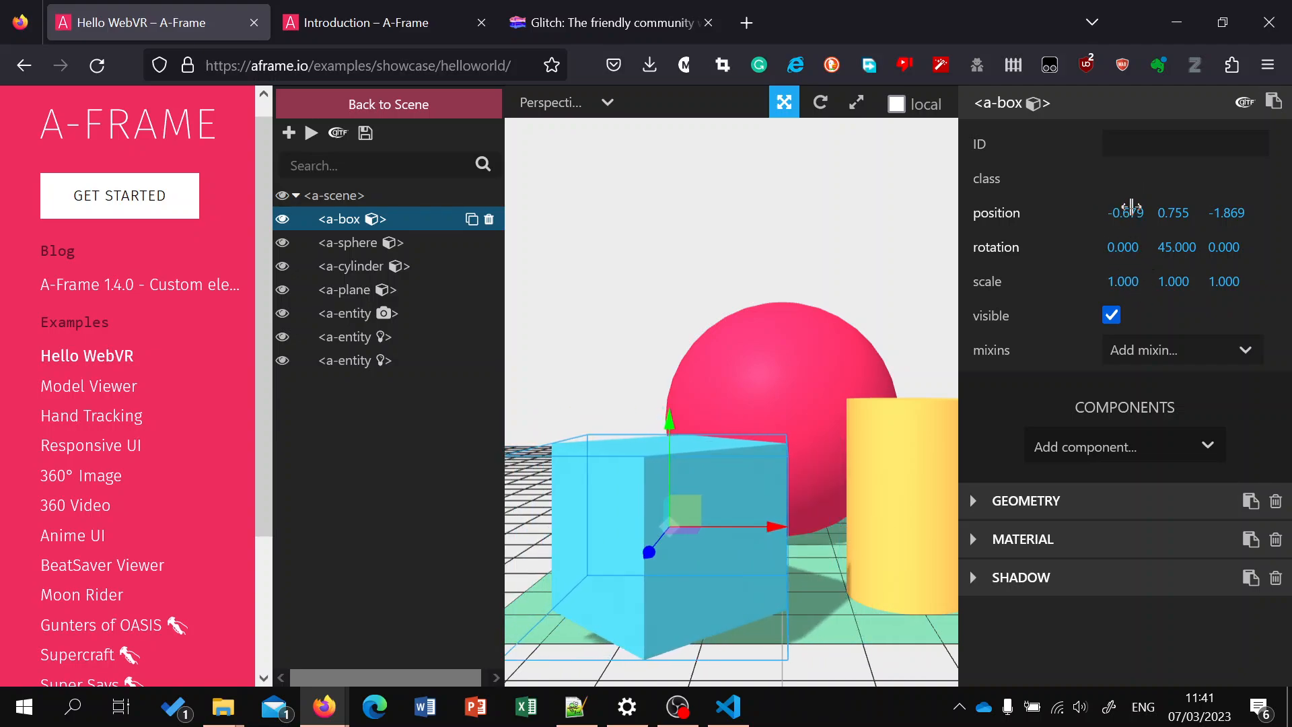
left_click(1172, 210)
type("1")
left_click(1231, 214)
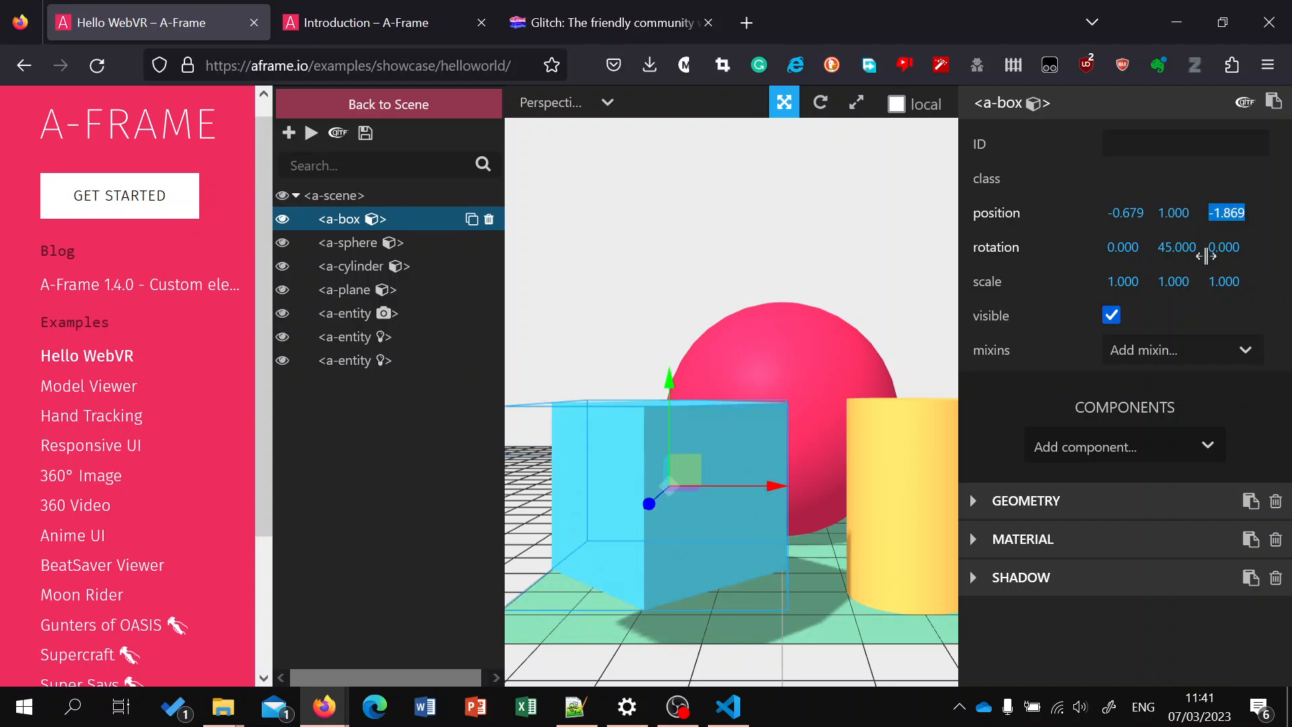
mouse_move(1234, 210)
left_mouse_down()
mouse_move(1174, 274)
mouse_move(1186, 198)
mouse_move(1233, 213)
left_mouse_up()
left_click(1232, 212)
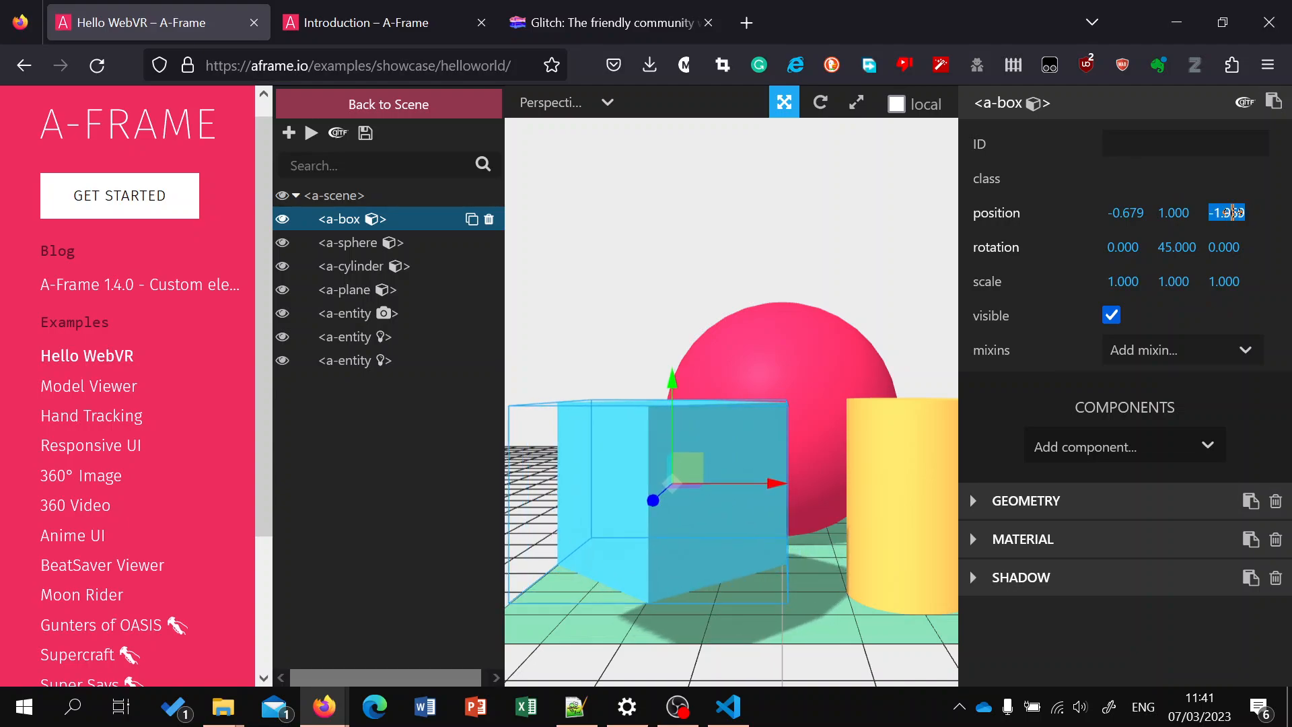
type("-3")
left_click(1174, 210)
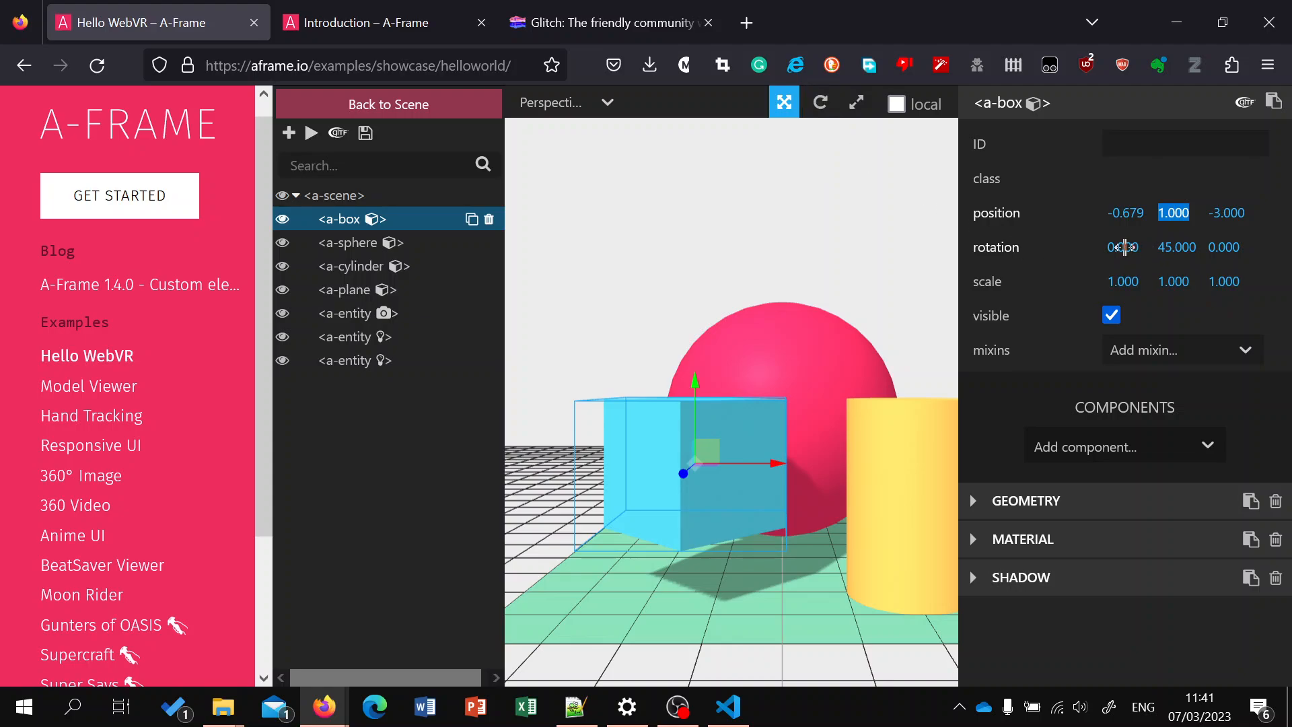
Step: Rotate the box freehand around its axes to about -7, 45 and 88 degrees on X, Y and Z
left_click(822, 105)
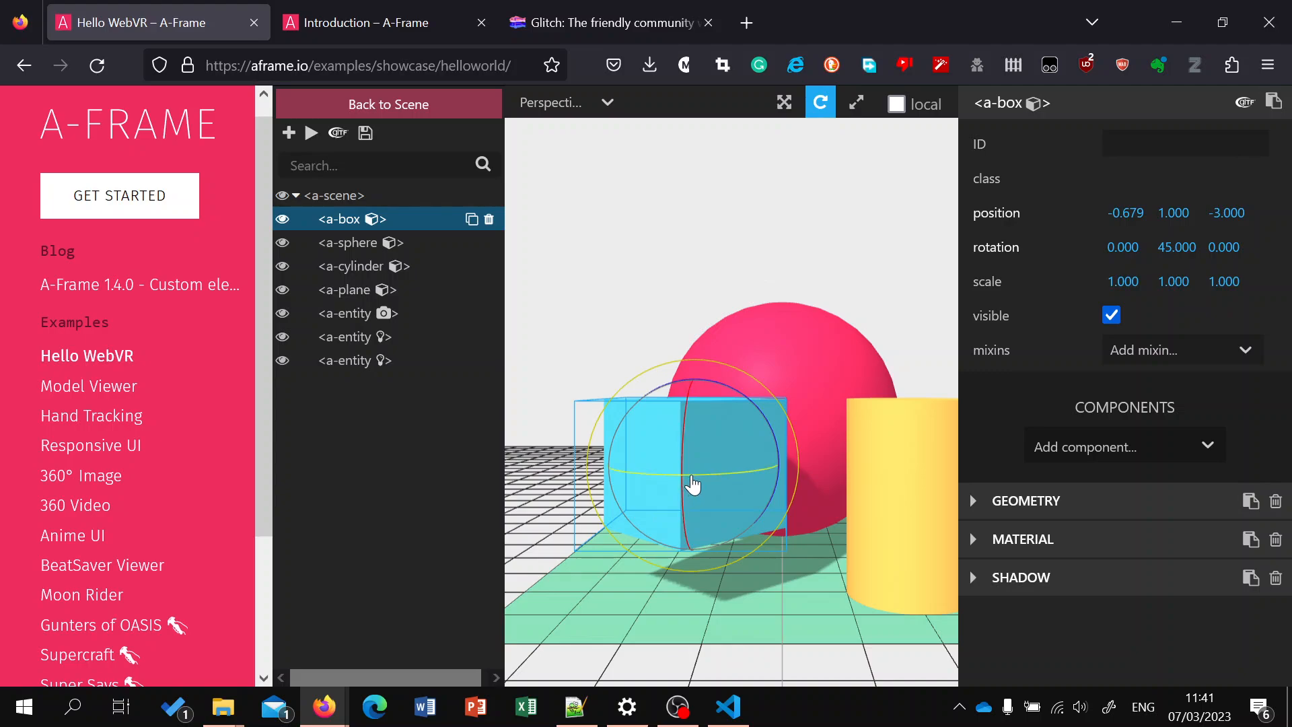
mouse_move(692, 485)
left_mouse_down()
mouse_move(816, 476)
mouse_move(753, 505)
mouse_move(647, 491)
mouse_move(709, 451)
mouse_move(684, 466)
left_mouse_up()
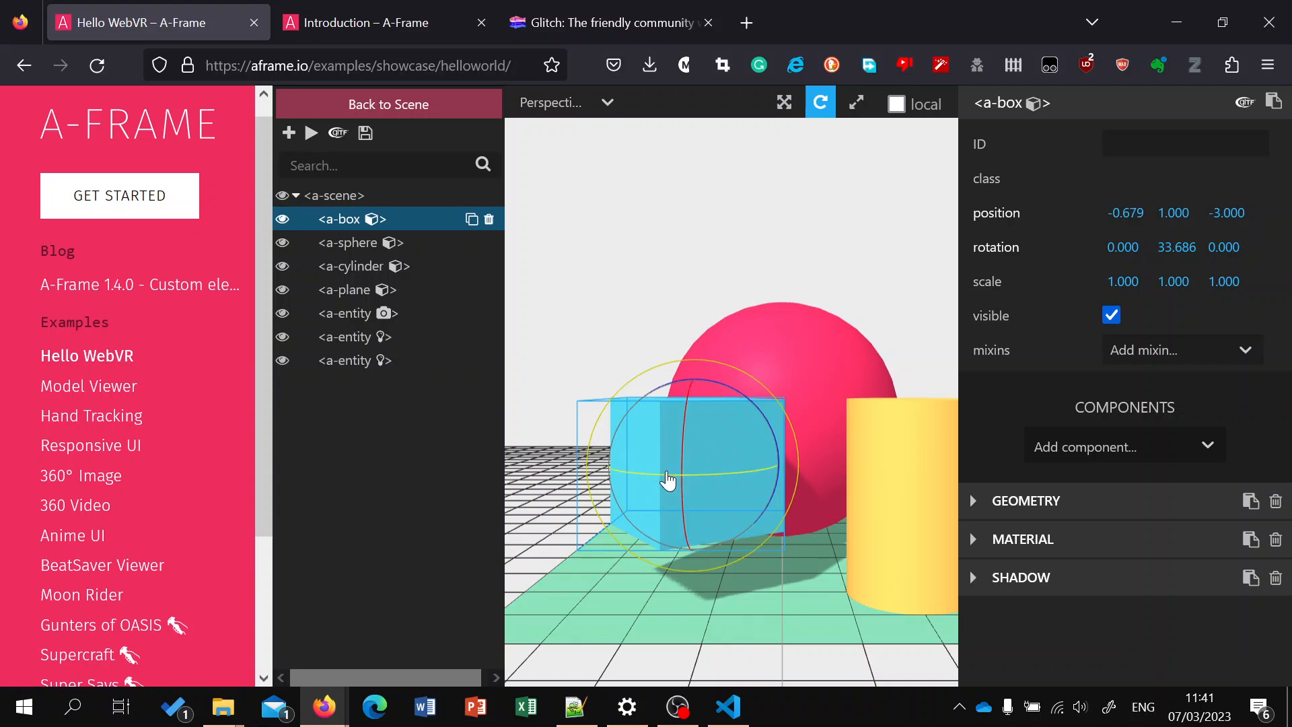
left_click_drag(736, 480, 686, 519)
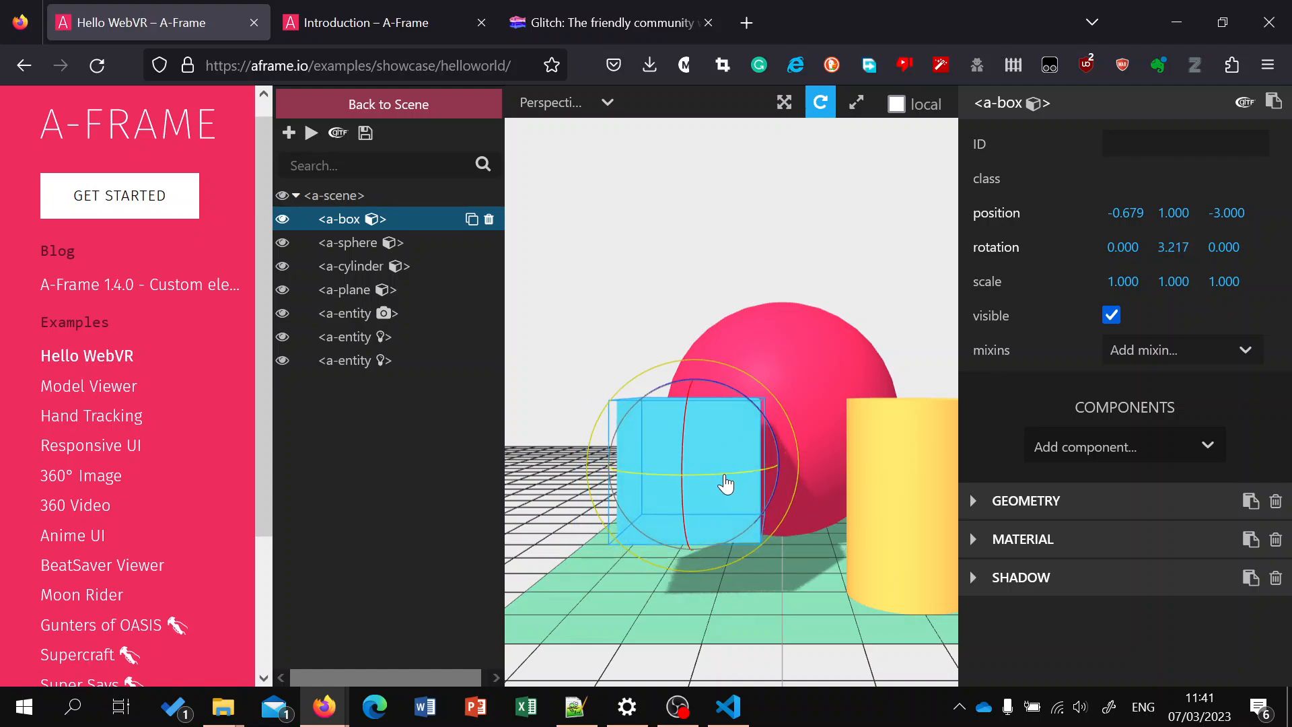
left_click_drag(688, 436, 679, 502)
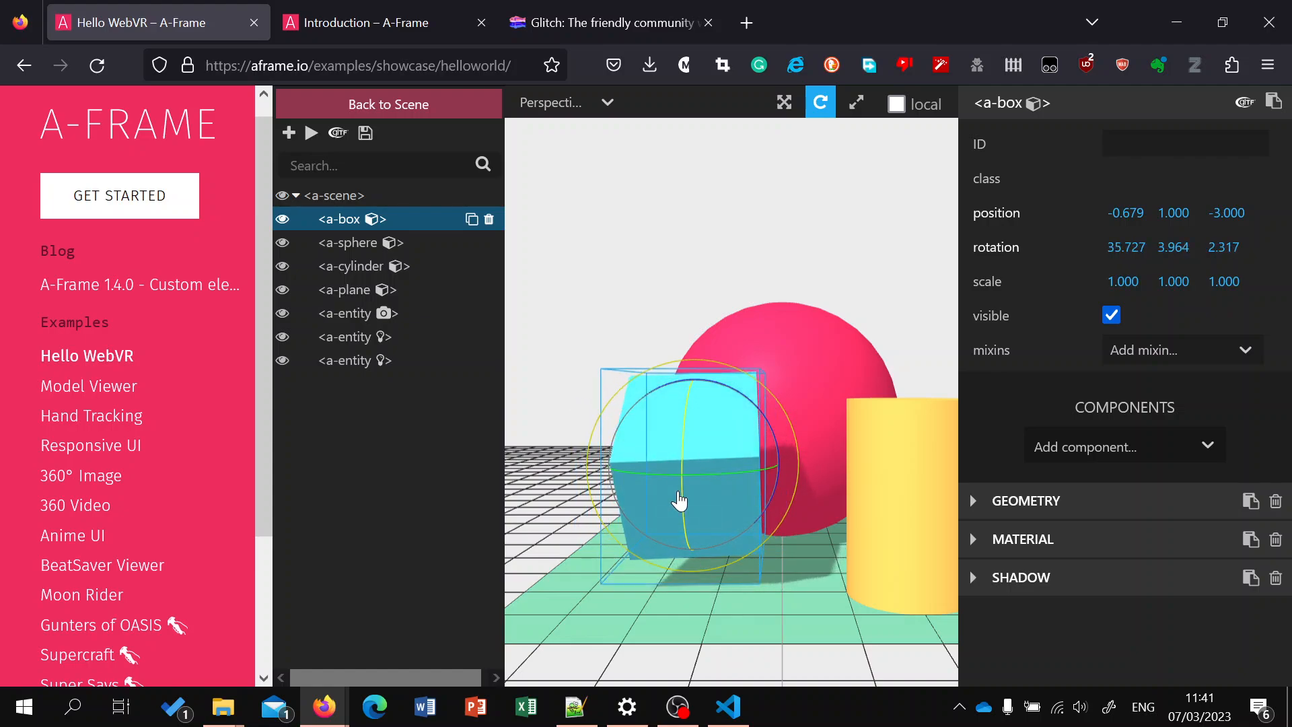
left_click_drag(690, 414, 691, 491)
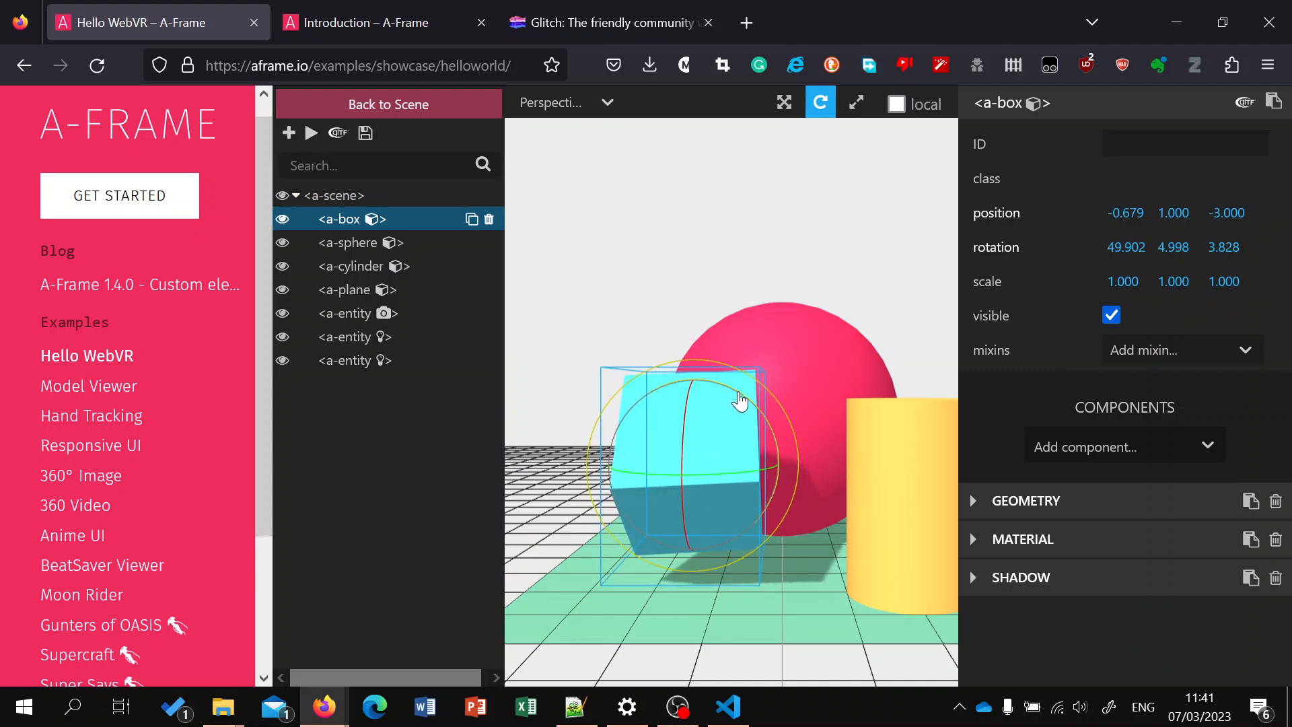
left_click_drag(740, 402, 519, 446)
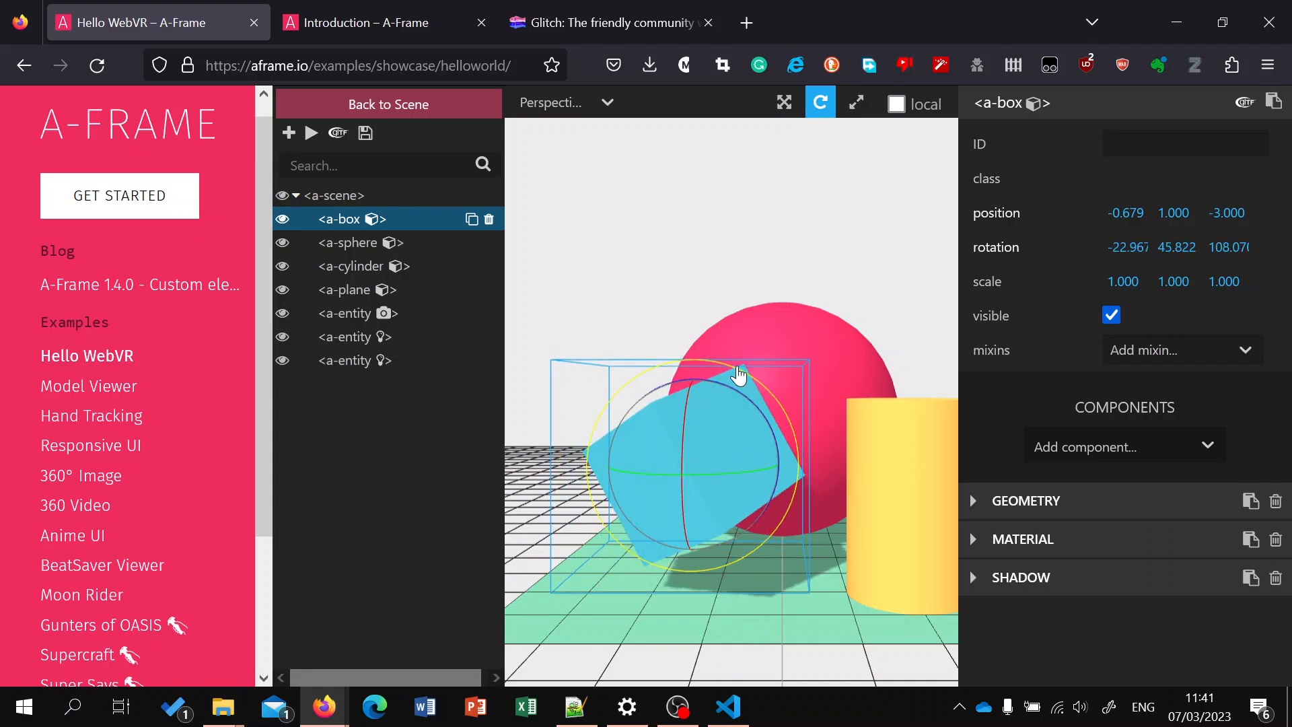
left_click_drag(747, 384, 773, 395)
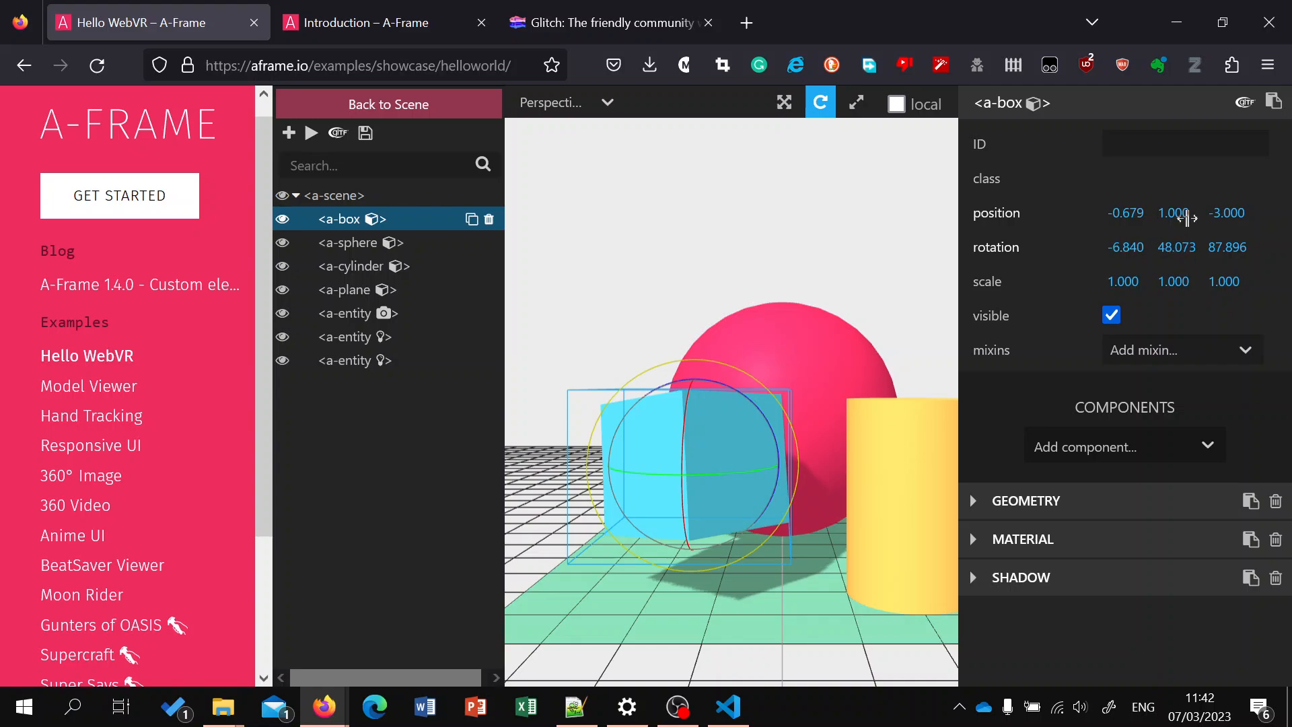
left_click_drag(1163, 254, 1162, 377)
left_click_drag(1141, 427, 1108, 453)
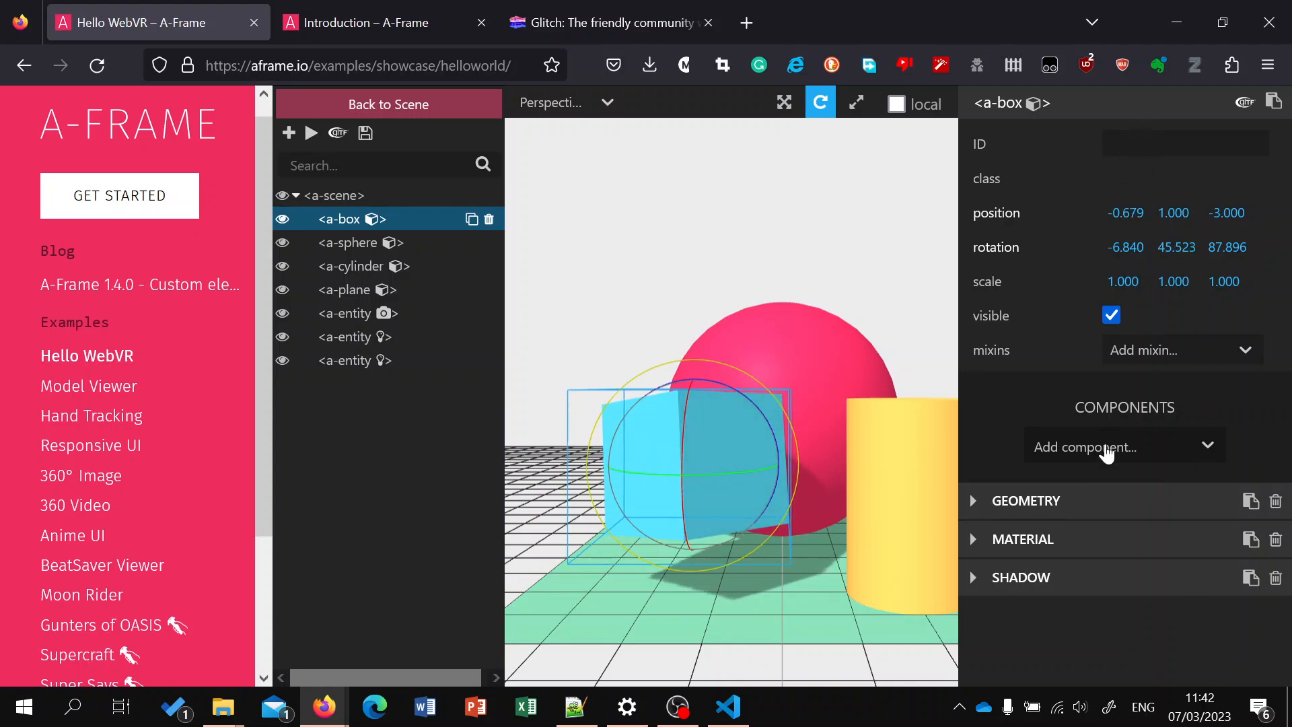
Step: Scale the box uniformly to about 0.83, and shrink its Y scale to about 0.785
left_click(860, 108)
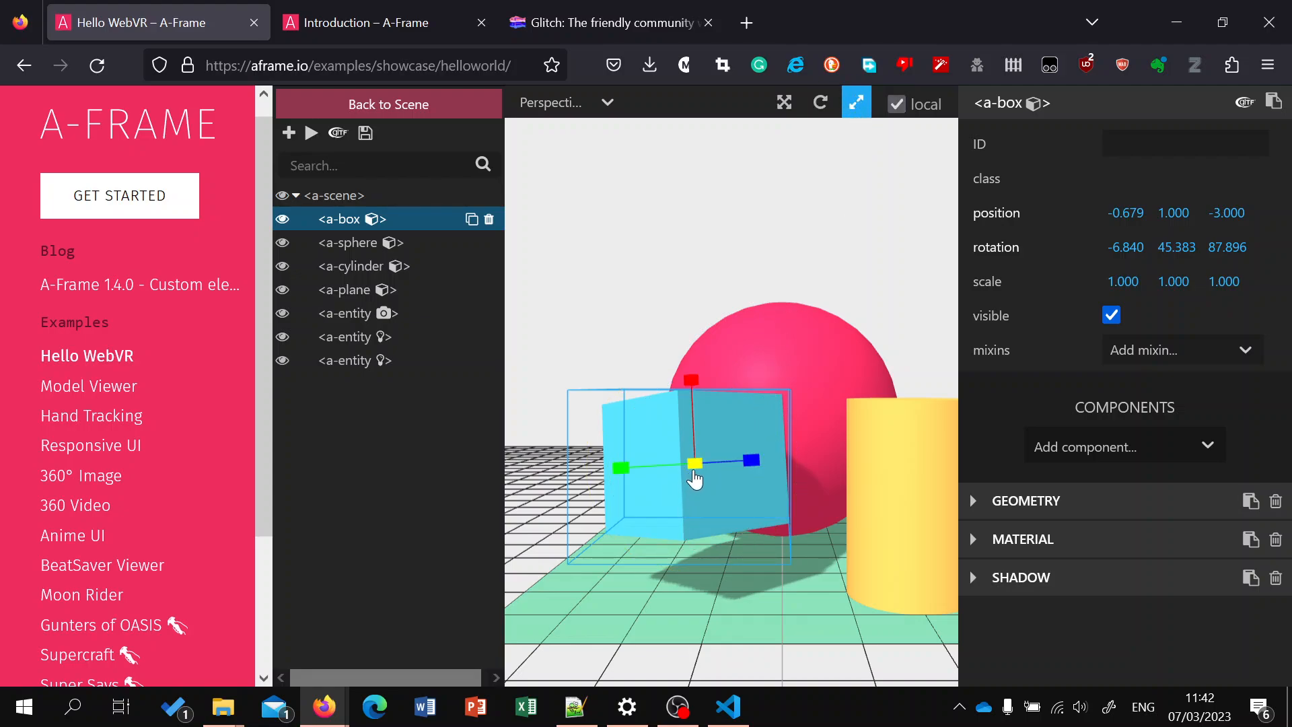
mouse_move(699, 476)
left_mouse_down()
mouse_move(664, 548)
mouse_move(725, 404)
mouse_move(698, 495)
mouse_move(684, 485)
left_mouse_up()
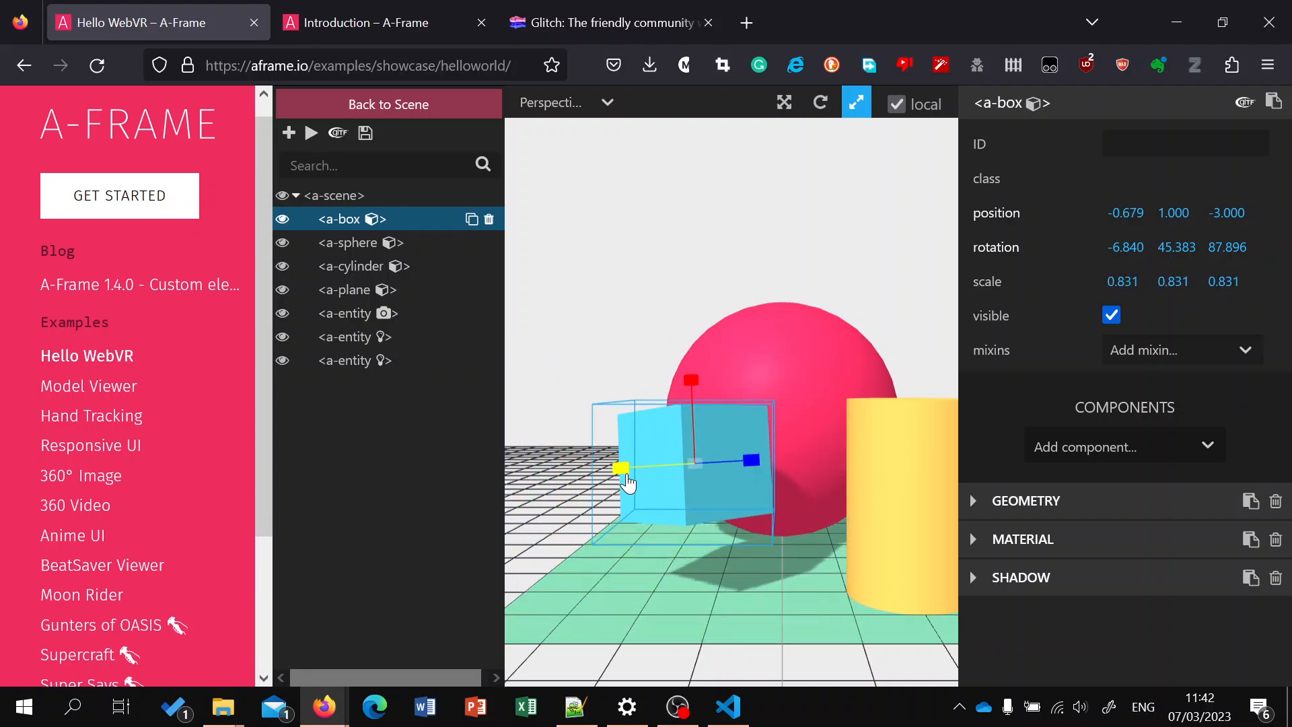
left_click_drag(625, 481, 670, 473)
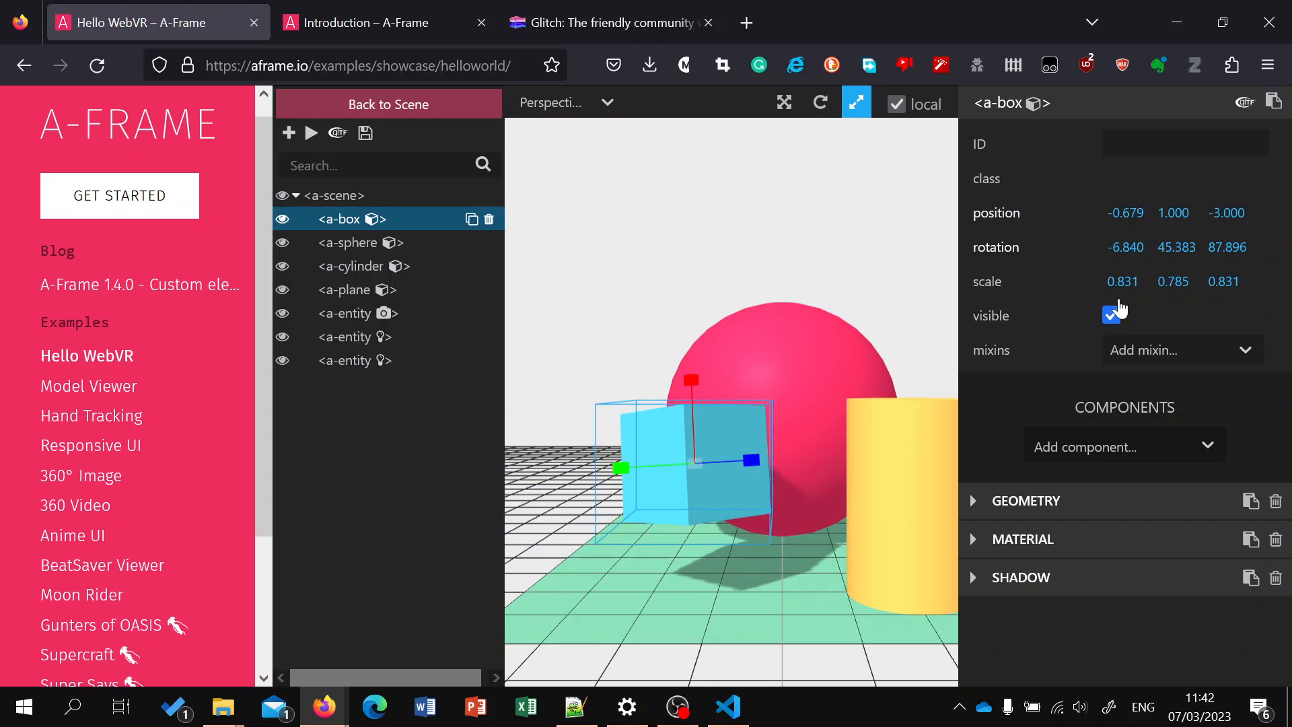
Step: Set the box's rotation to 0 on X, 45 on Y and 0 on Z
left_click(1218, 248)
type("0")
left_click(1172, 248)
left_click(1130, 247)
type("0")
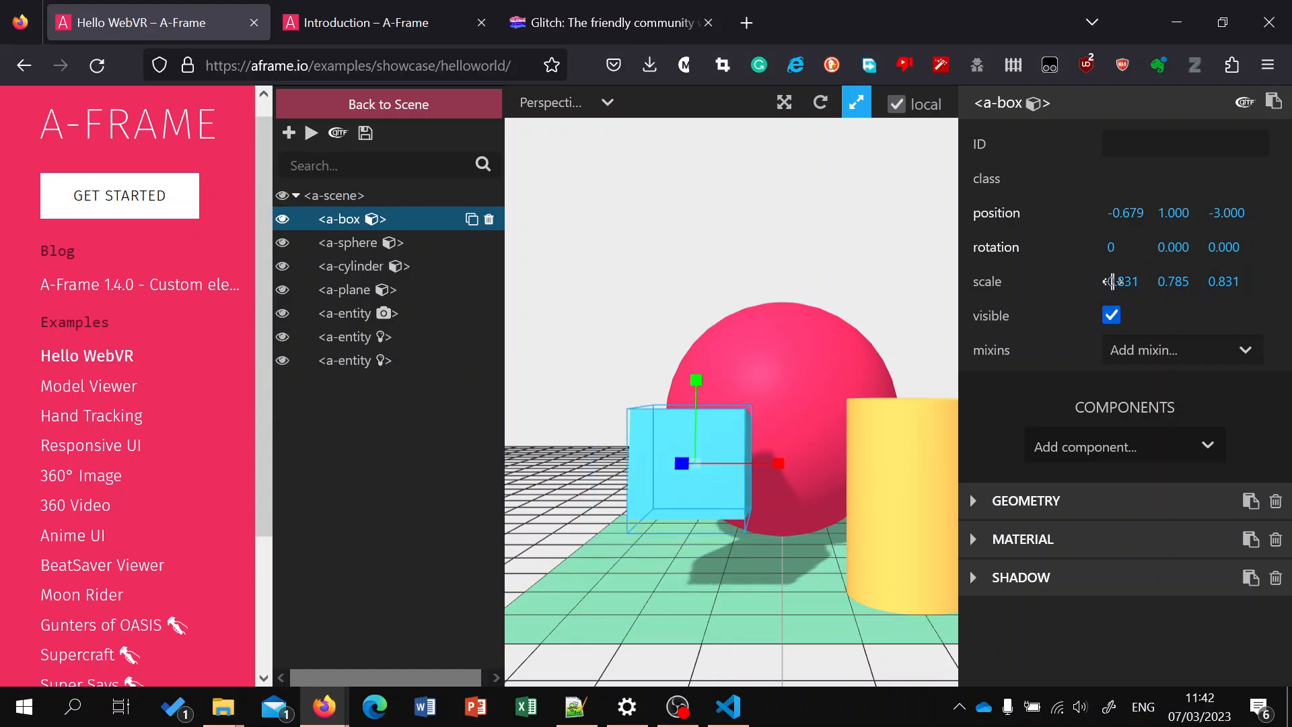
left_click(1176, 247)
type("45")
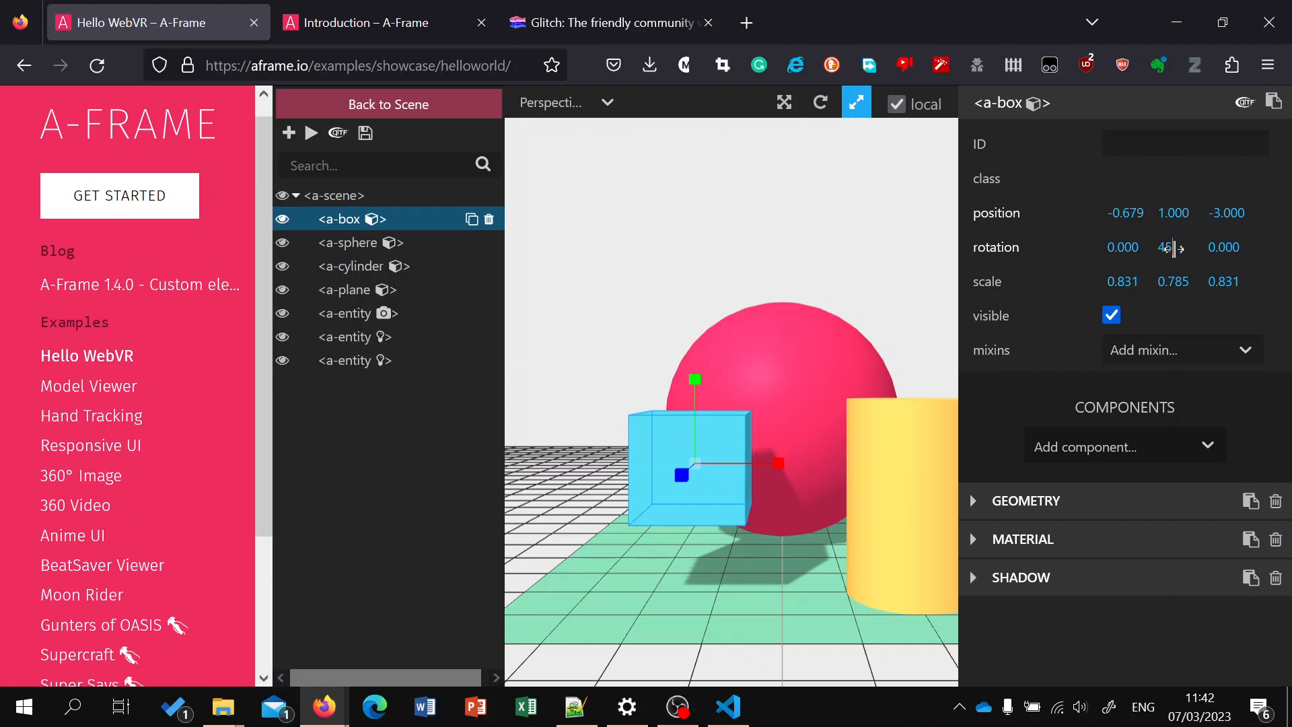
left_click(1162, 280)
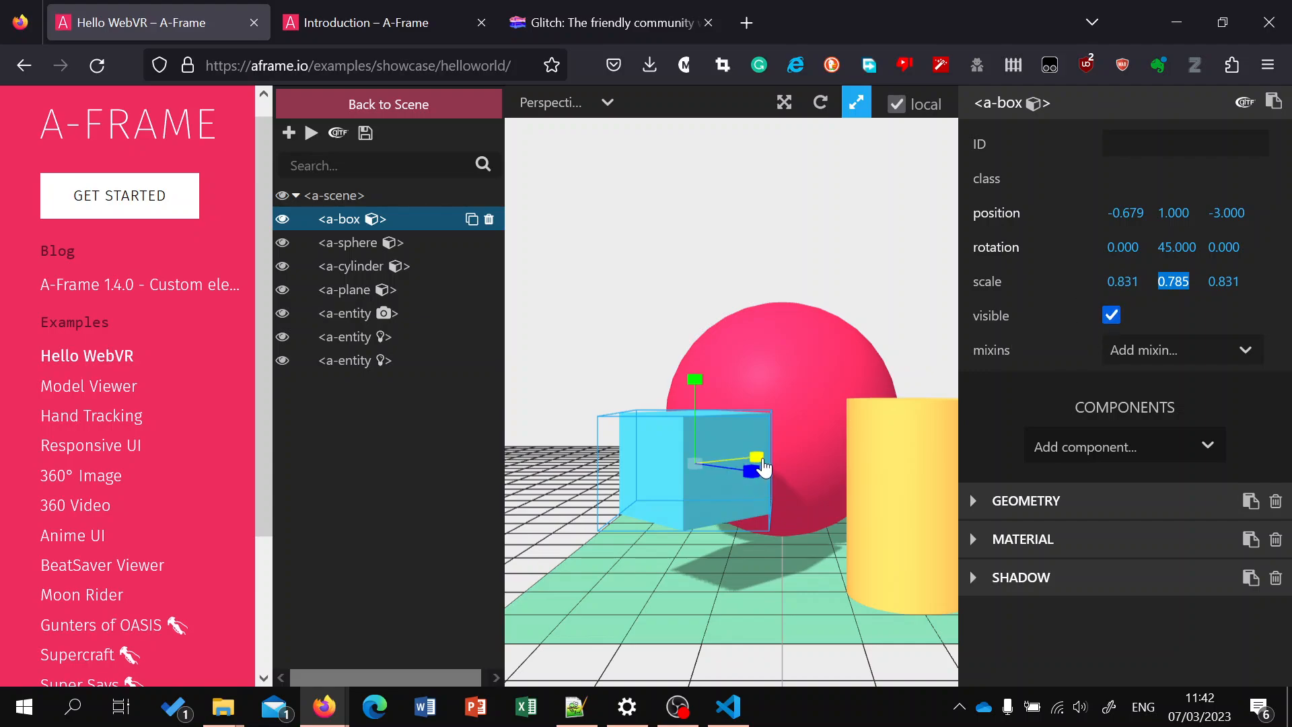
Step: Stretch the box to a scale of about 1.685, 1.204, 1.355, and shrink it uniformly to about 1.105, 0.789, 0.888
left_click_drag(756, 457, 828, 447)
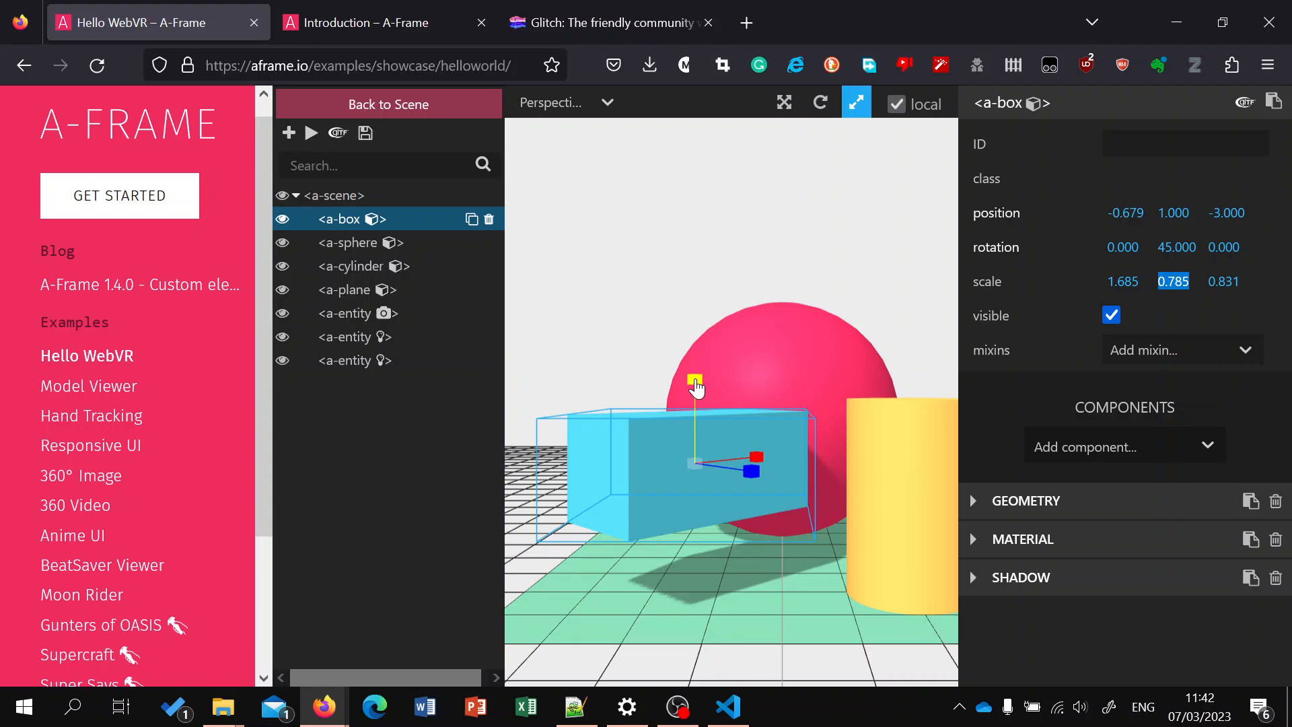
left_click_drag(697, 388, 696, 300)
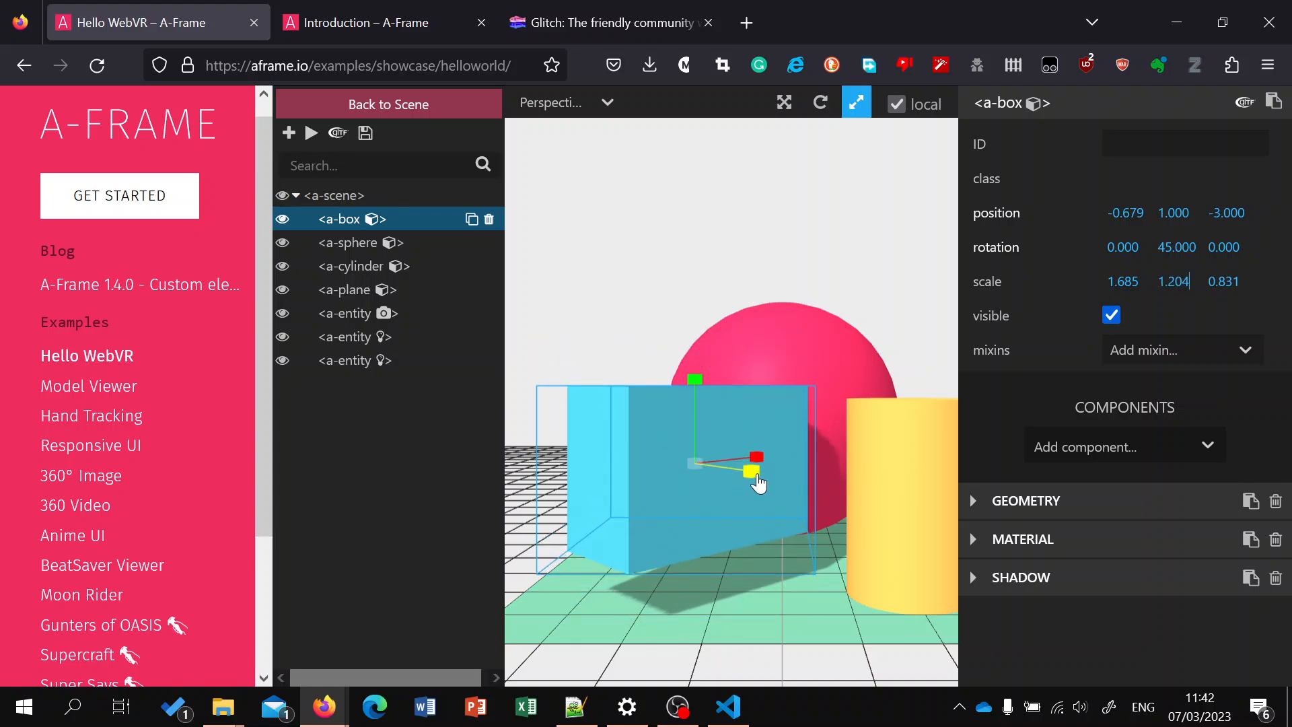
left_click_drag(759, 483, 816, 496)
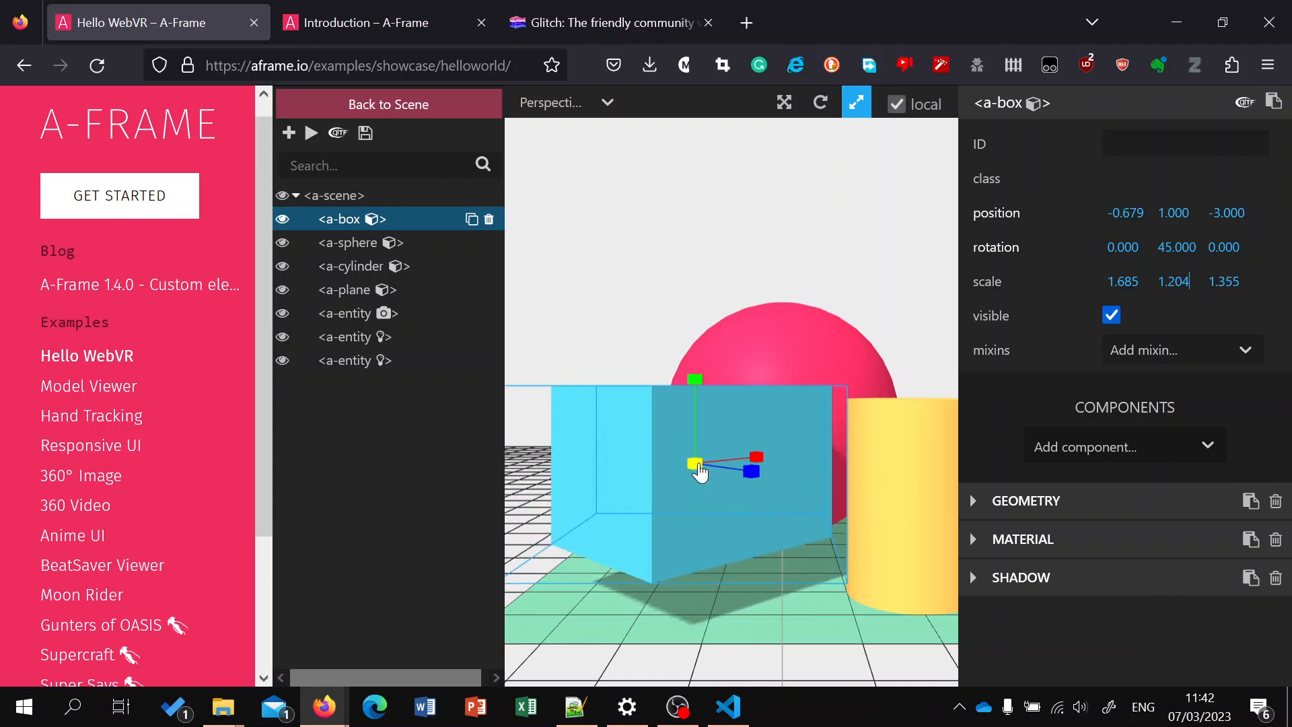
left_click_drag(695, 470, 701, 545)
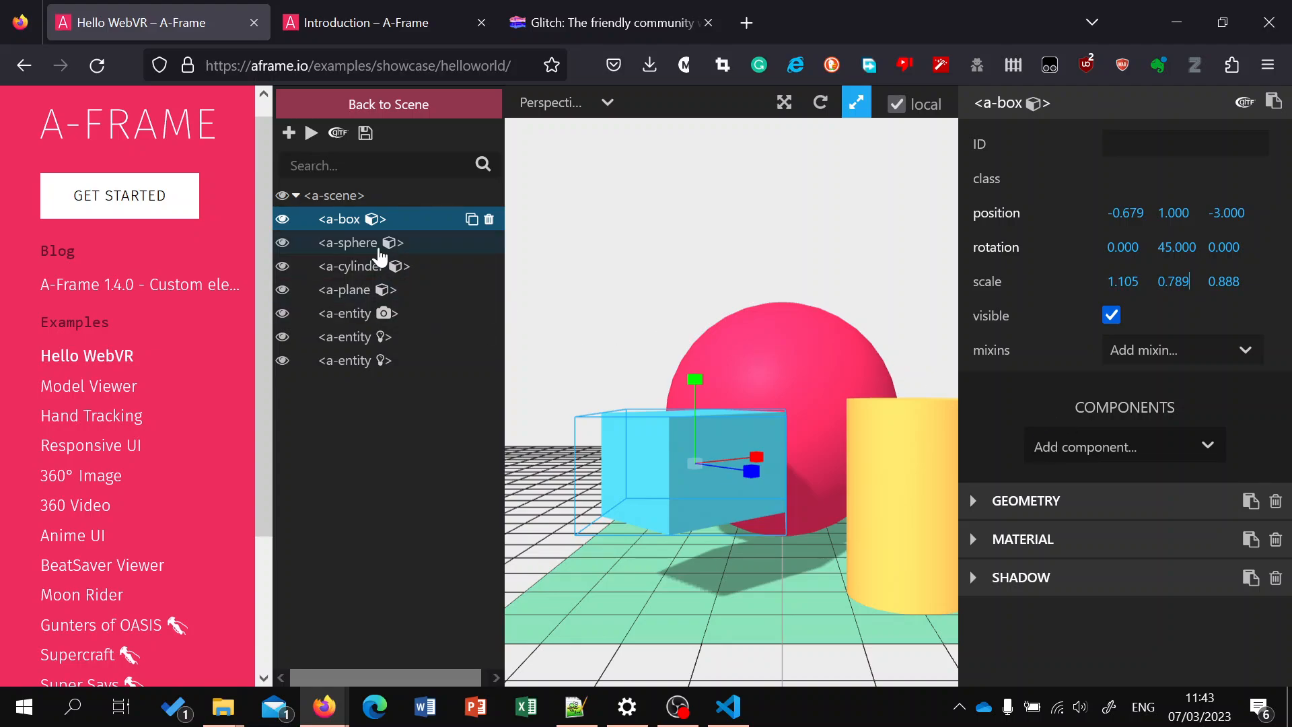
Step: Scale the pink sphere uniformly to about 0.77
left_click(377, 246)
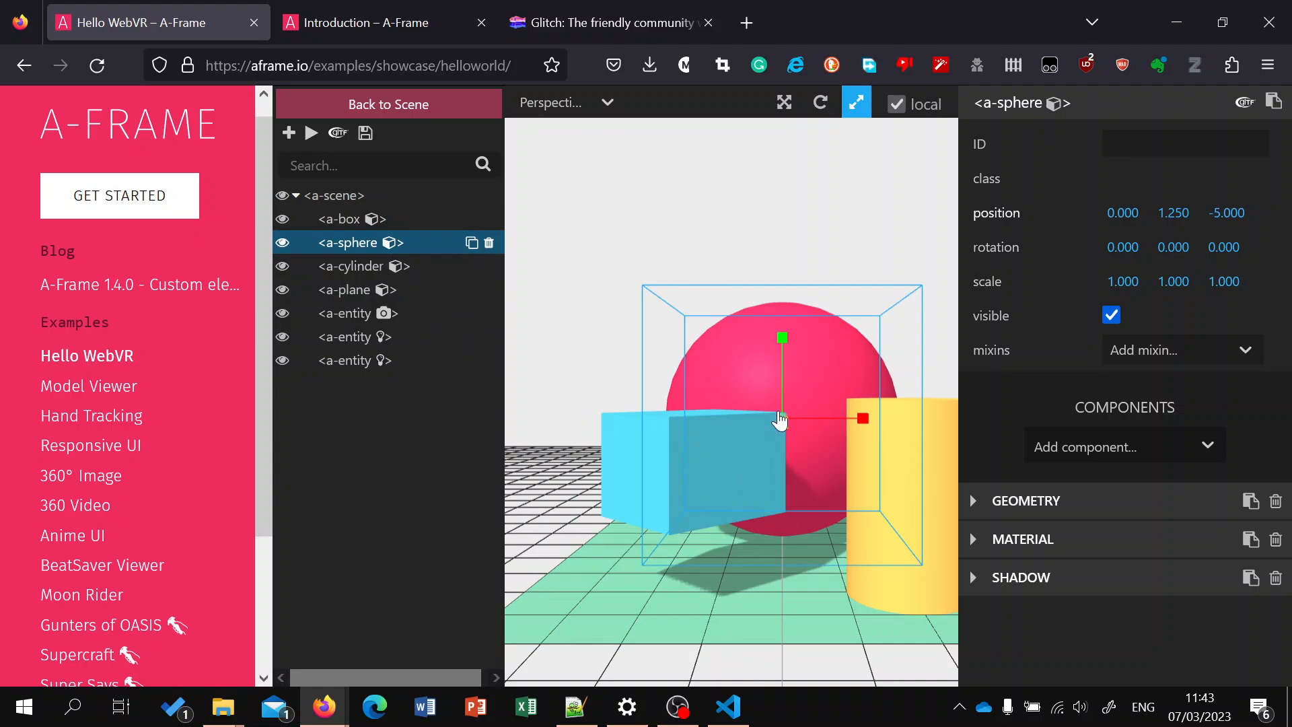
left_click_drag(782, 418, 874, 471)
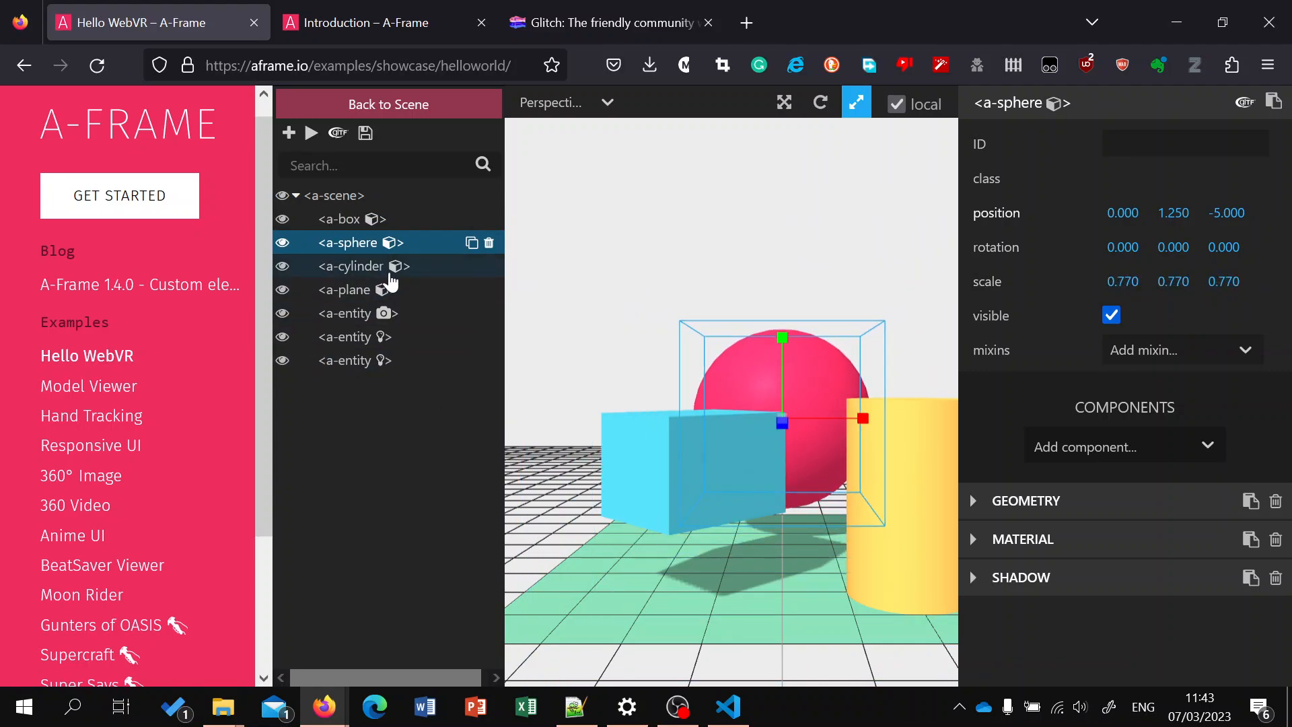
Step: Rotate the yellow cylinder about its X axis to about 43 degrees
left_click(389, 269)
left_click(821, 102)
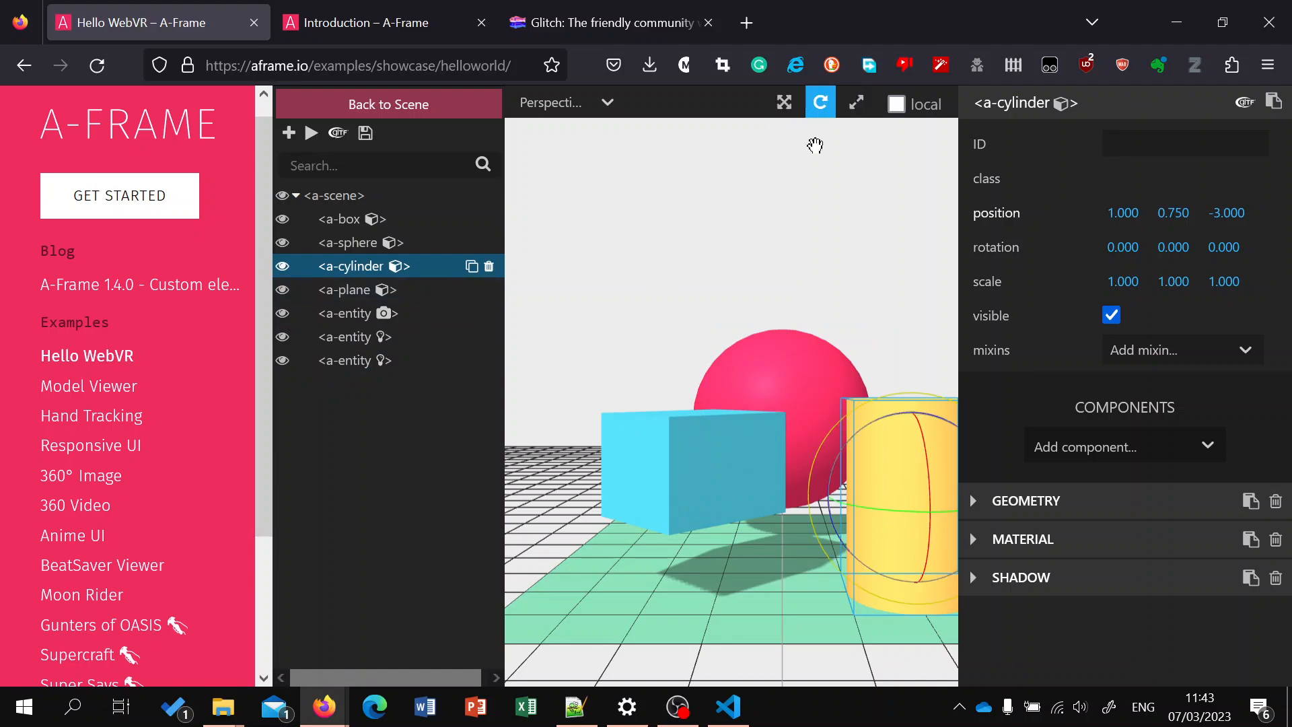
left_click_drag(926, 456, 943, 531)
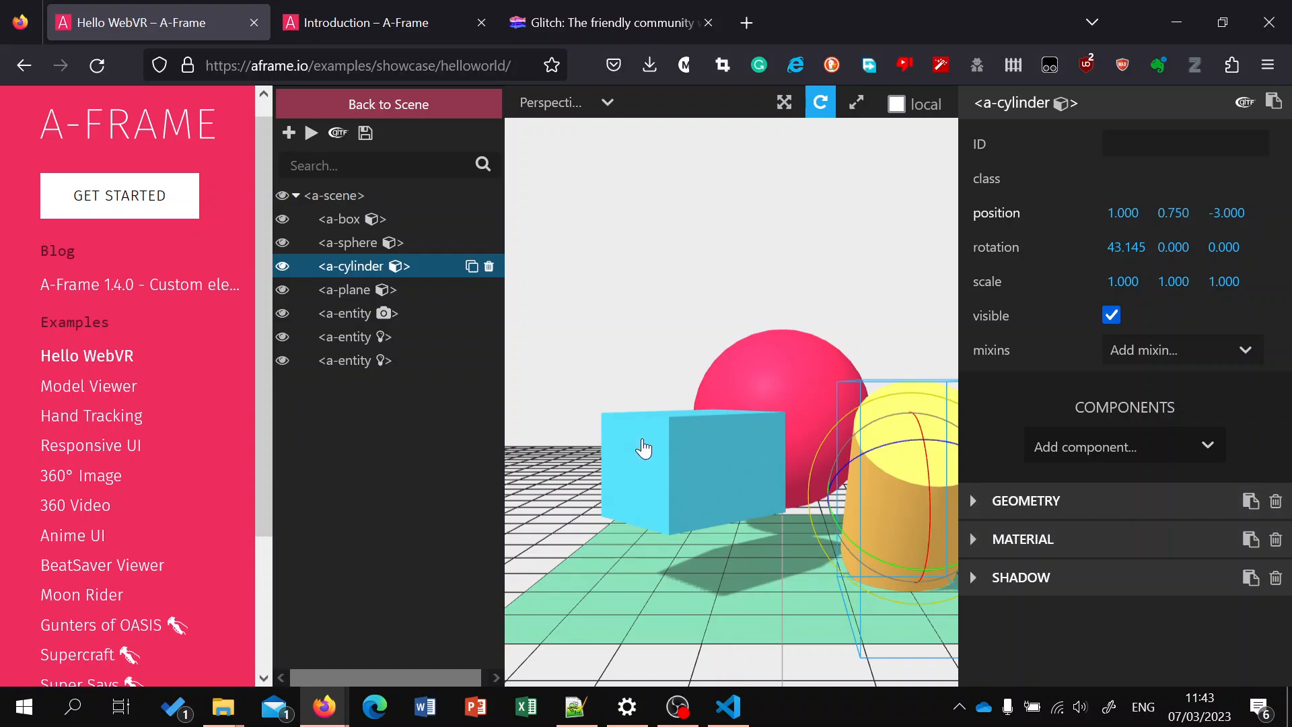
Step: Change the blue box's geometry primitive to cylinder
left_click(667, 450)
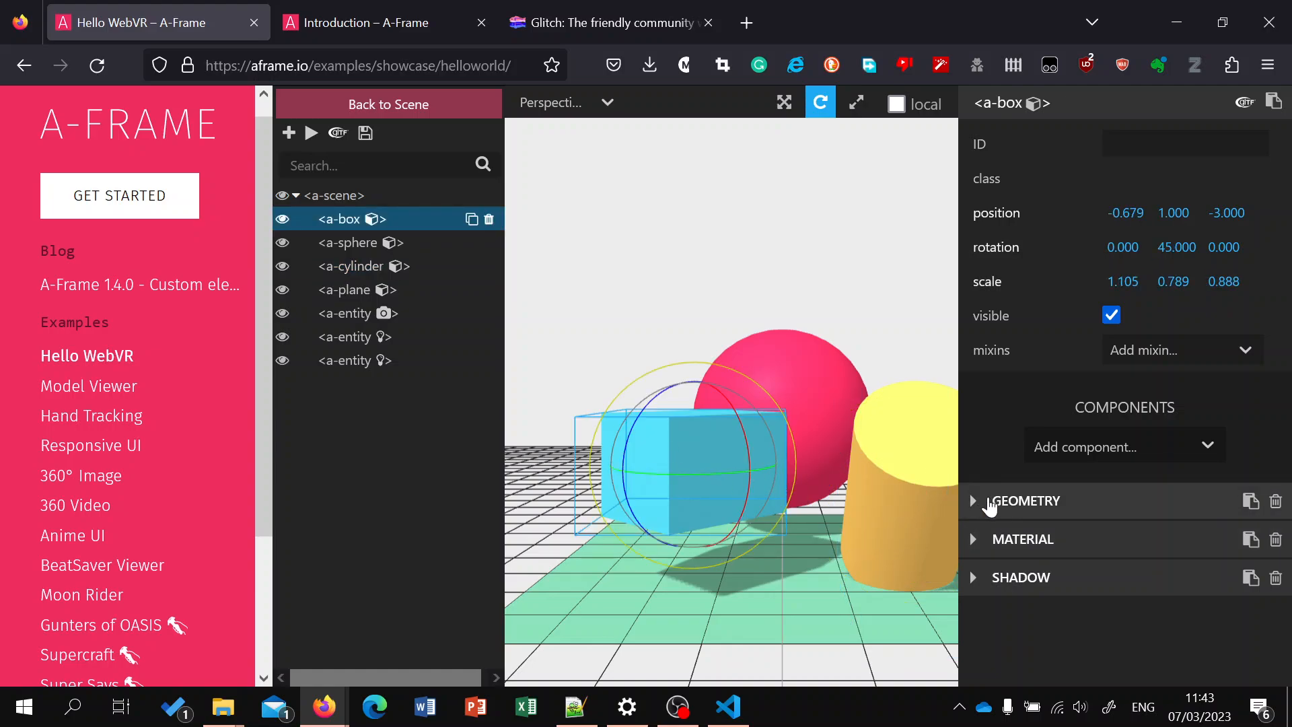
left_click(990, 502)
scroll(1103, 552, "down", 3)
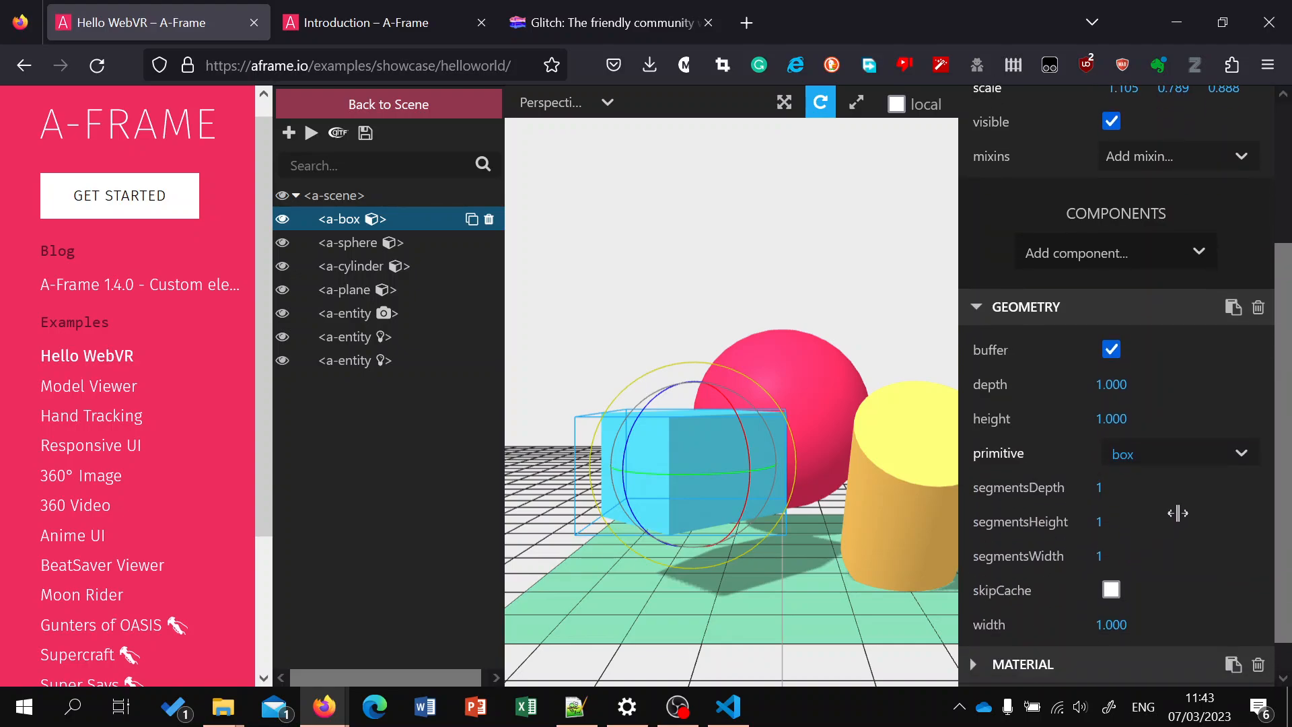
left_click(1182, 454)
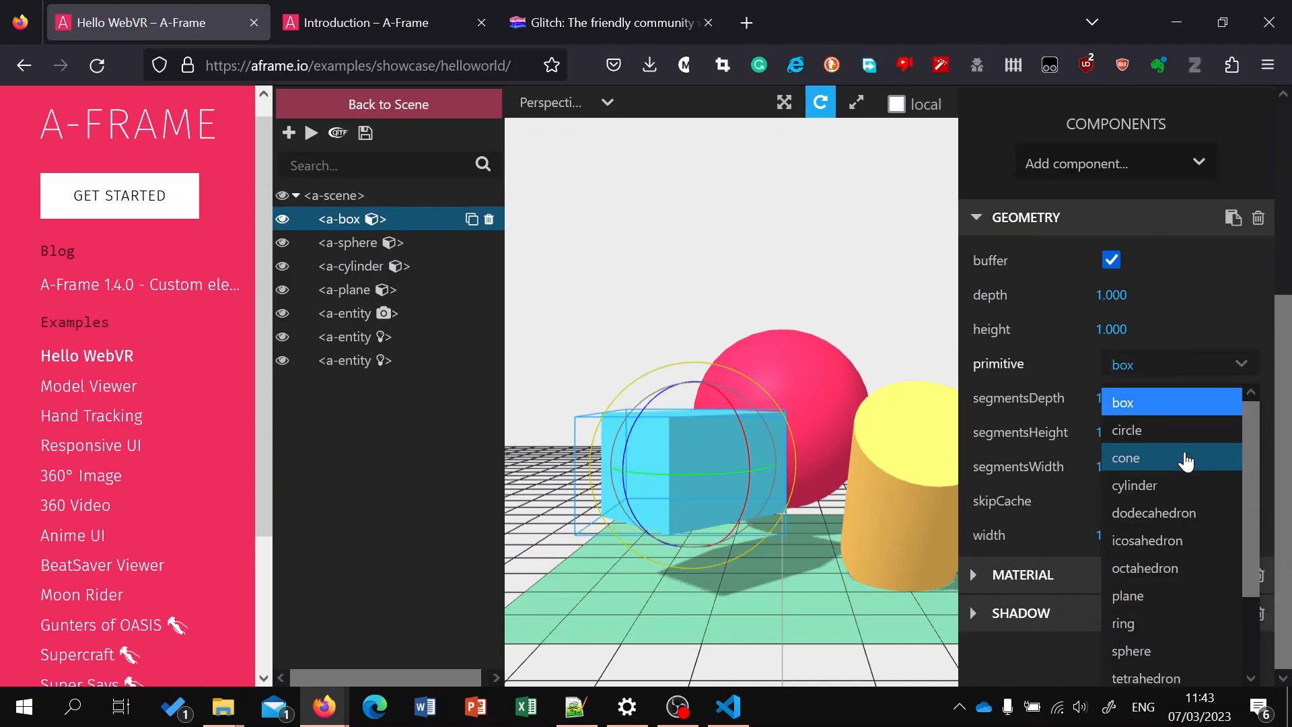
left_click(1172, 497)
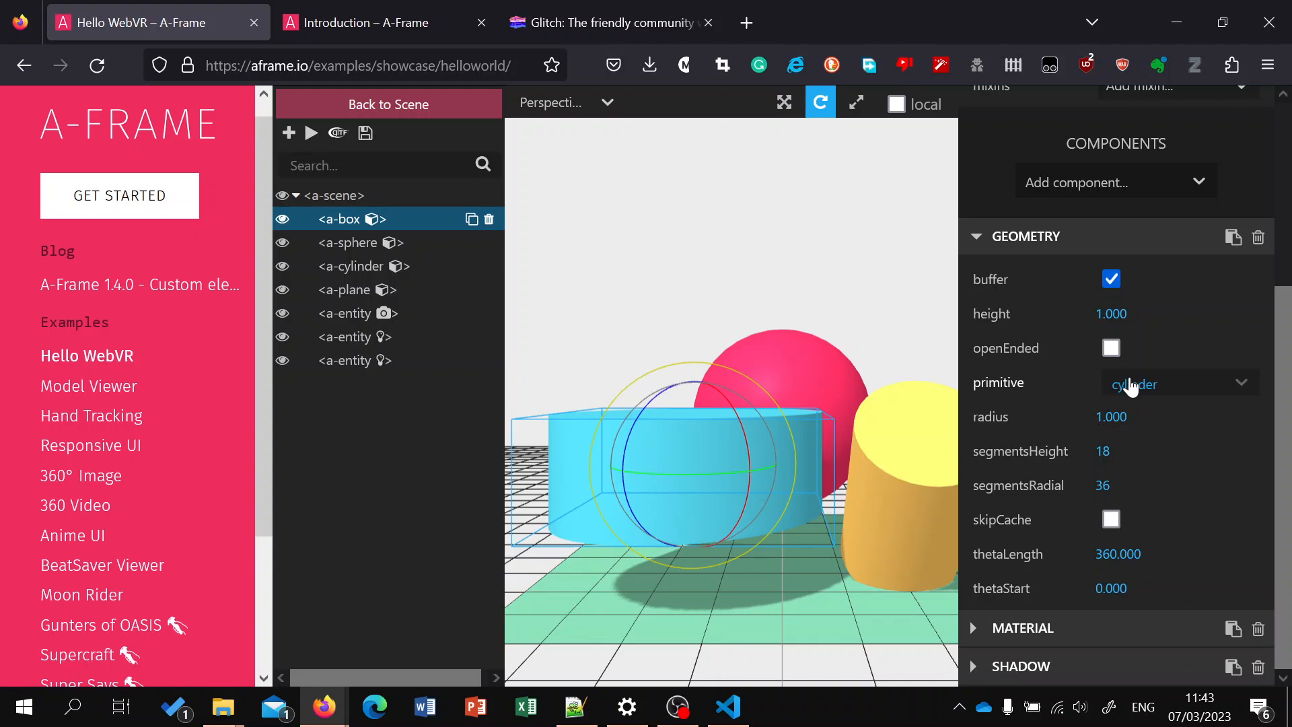
Step: Try pink and purple as the reshaped box's material colour, and settle on green #16e94b
left_click(993, 629)
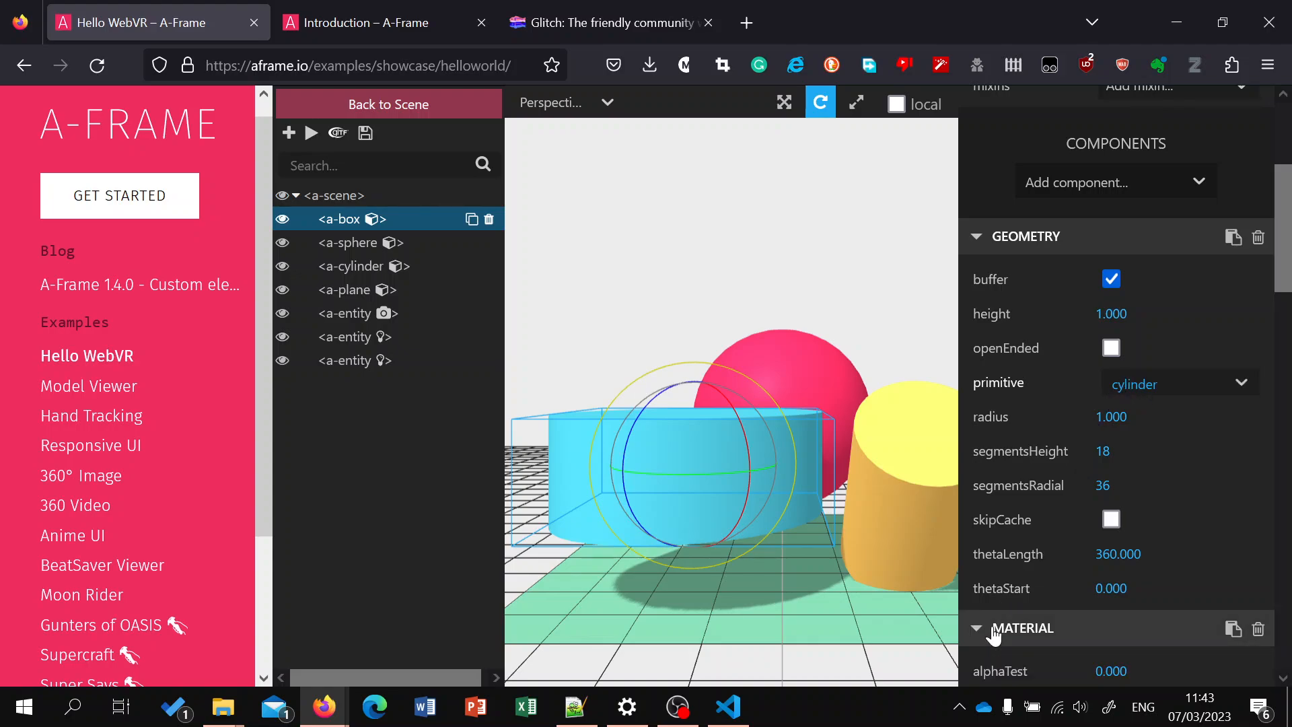
scroll(1054, 526, "down", 4)
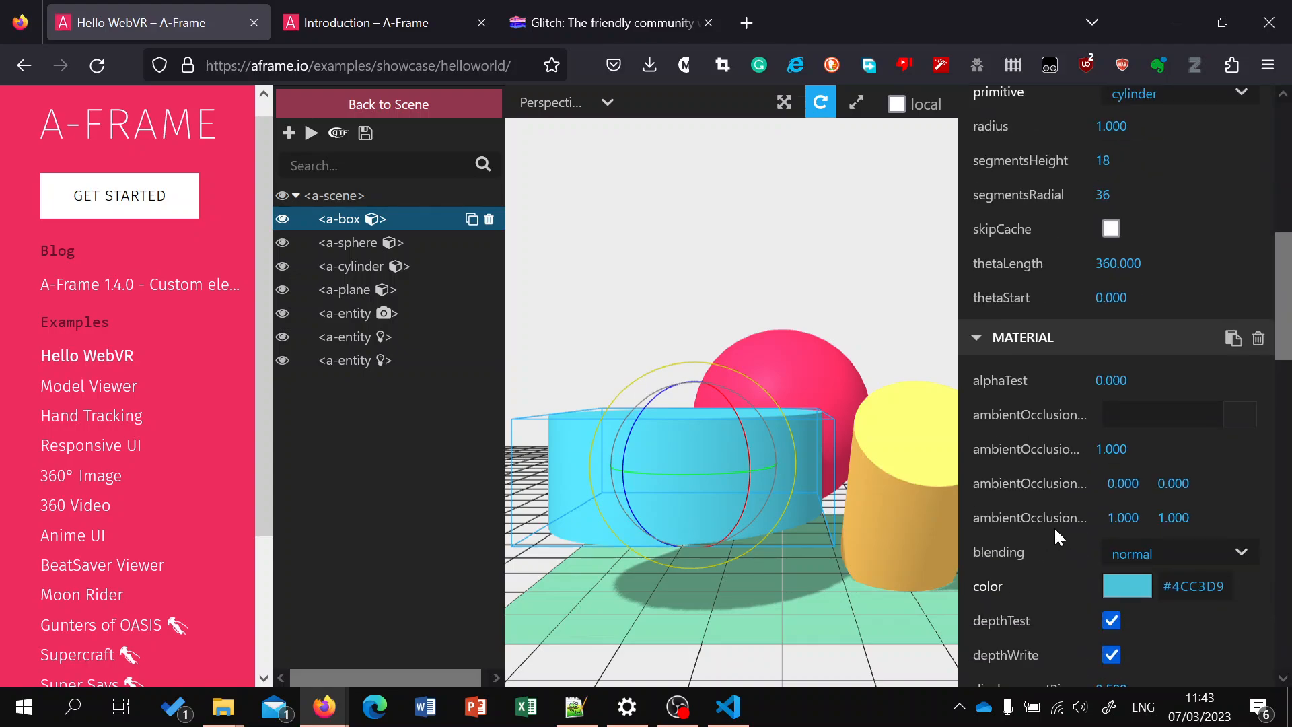
left_click(1137, 585)
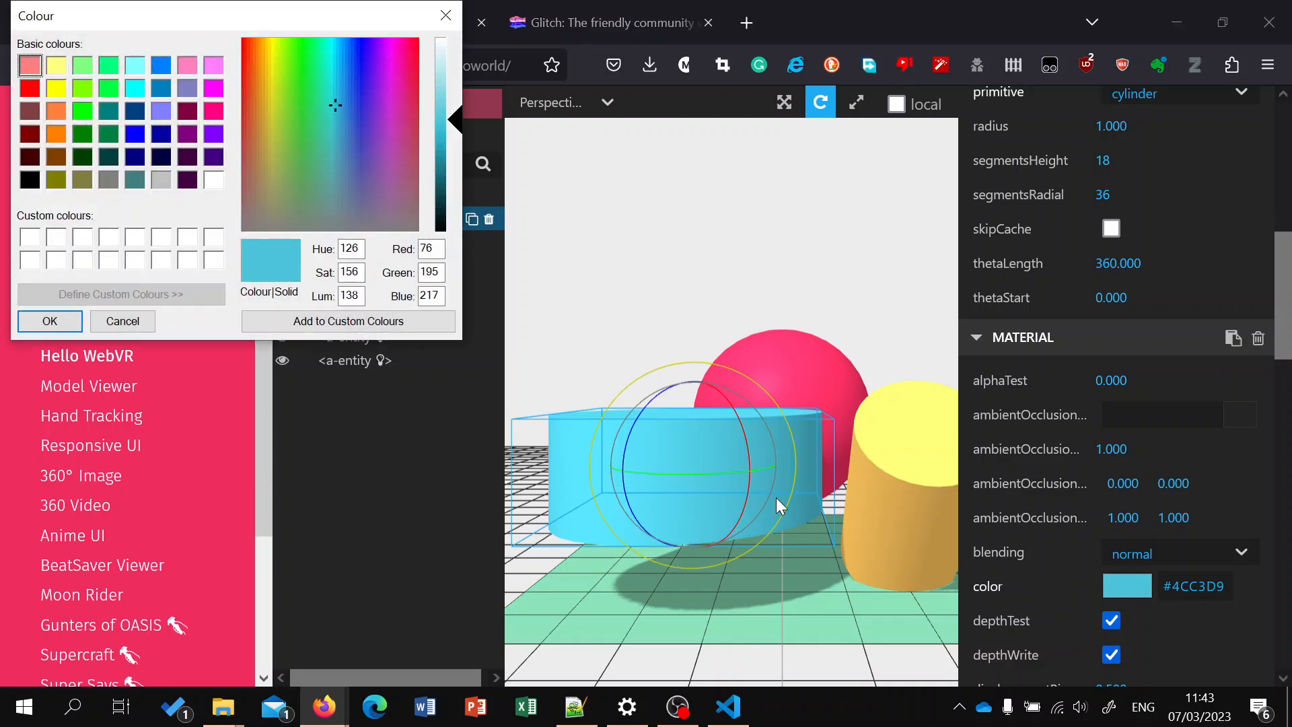
left_click(214, 111)
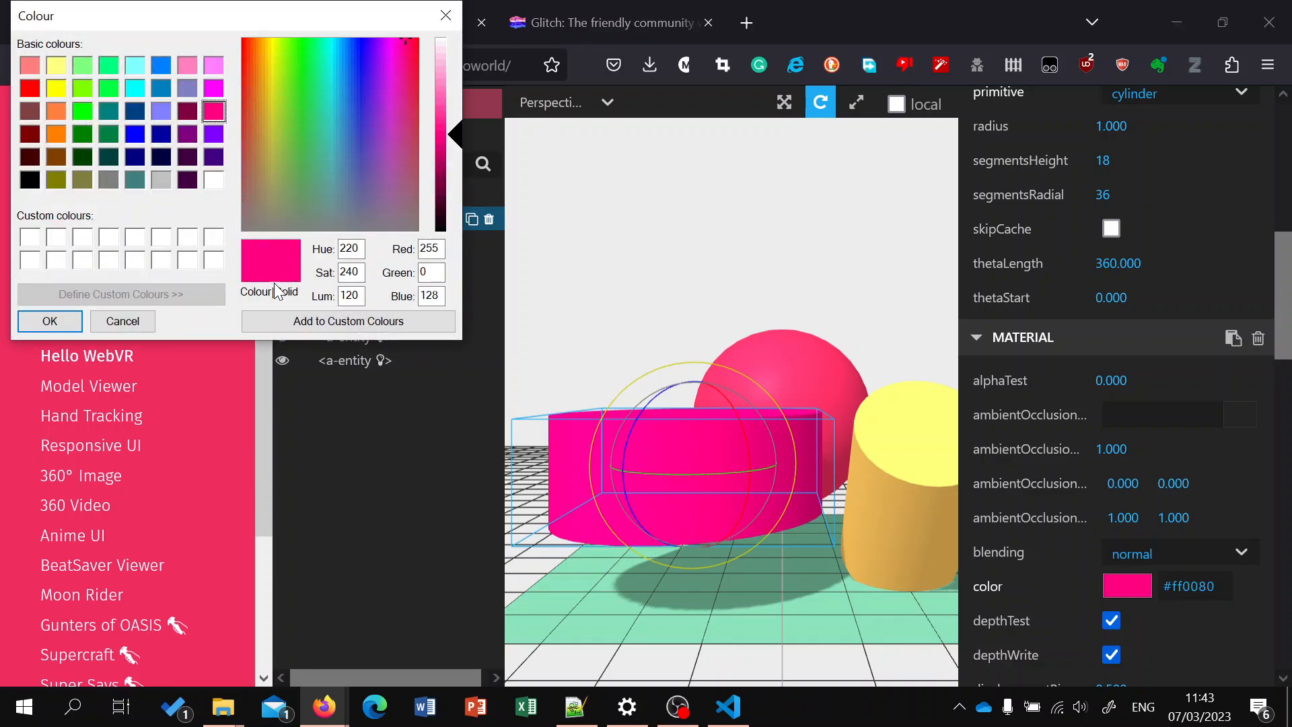
left_click(373, 77)
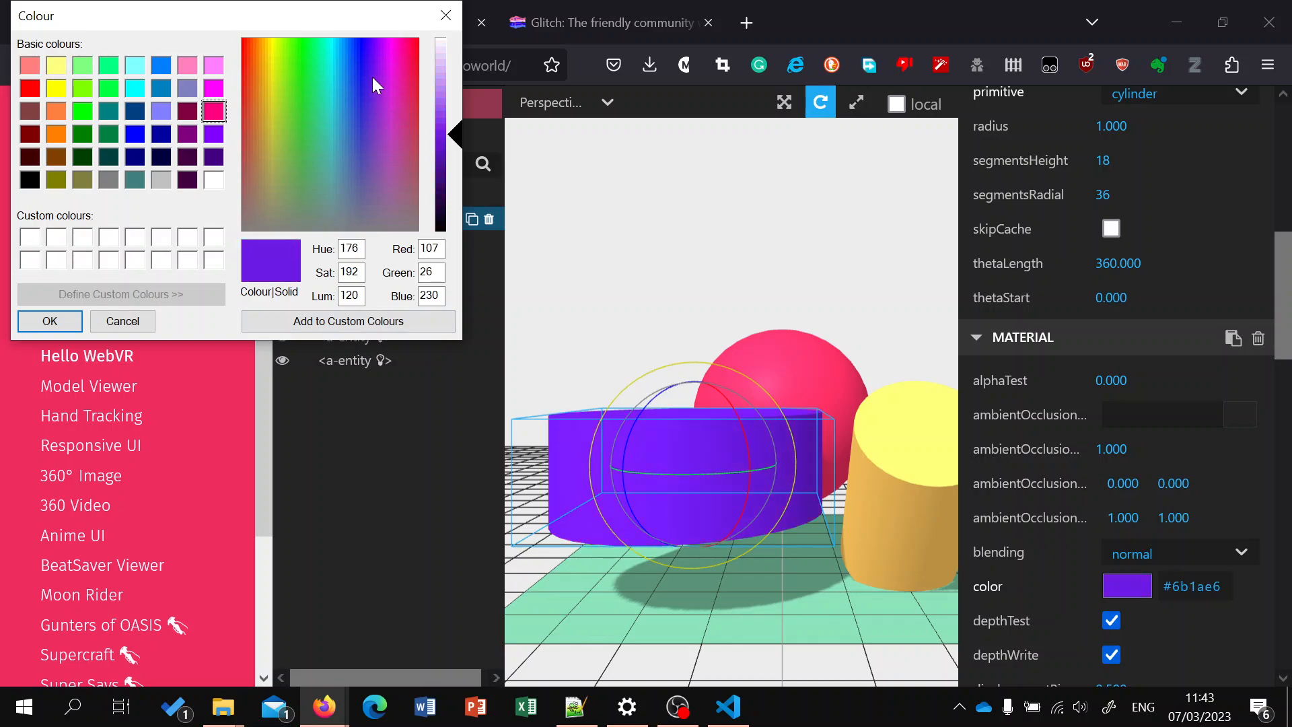
left_click(309, 73)
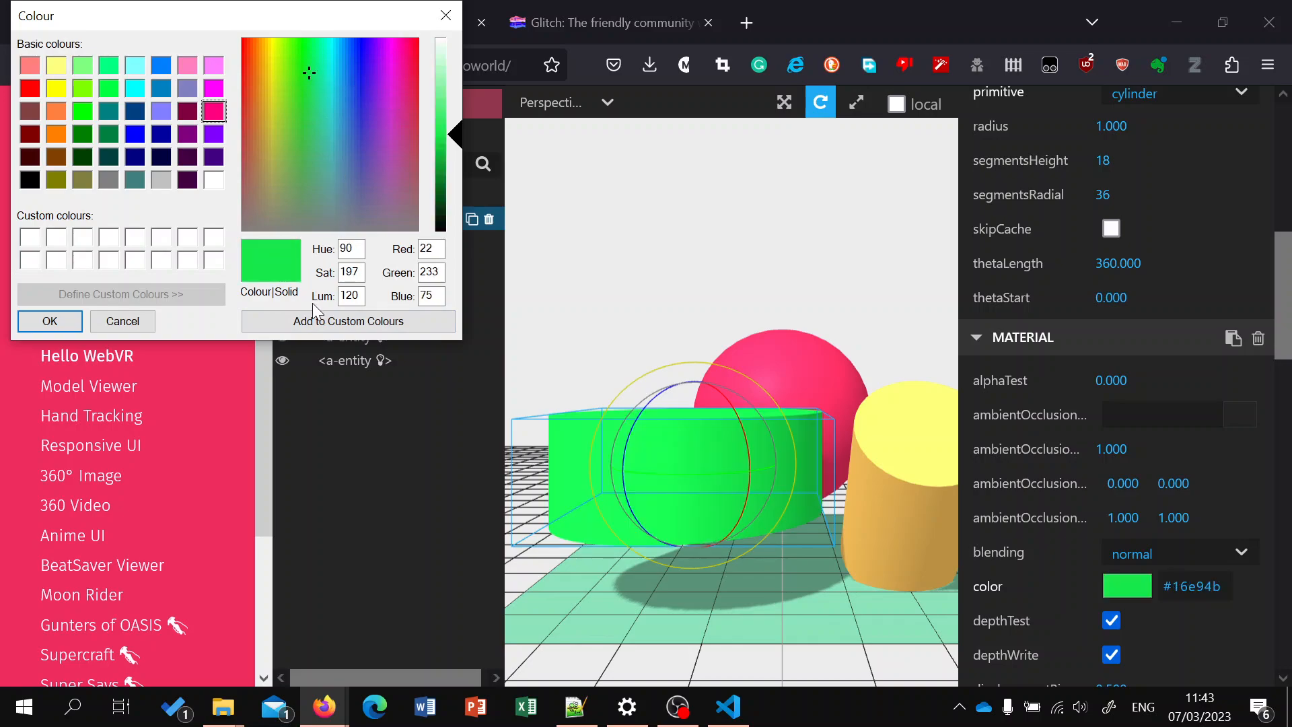
left_click(50, 322)
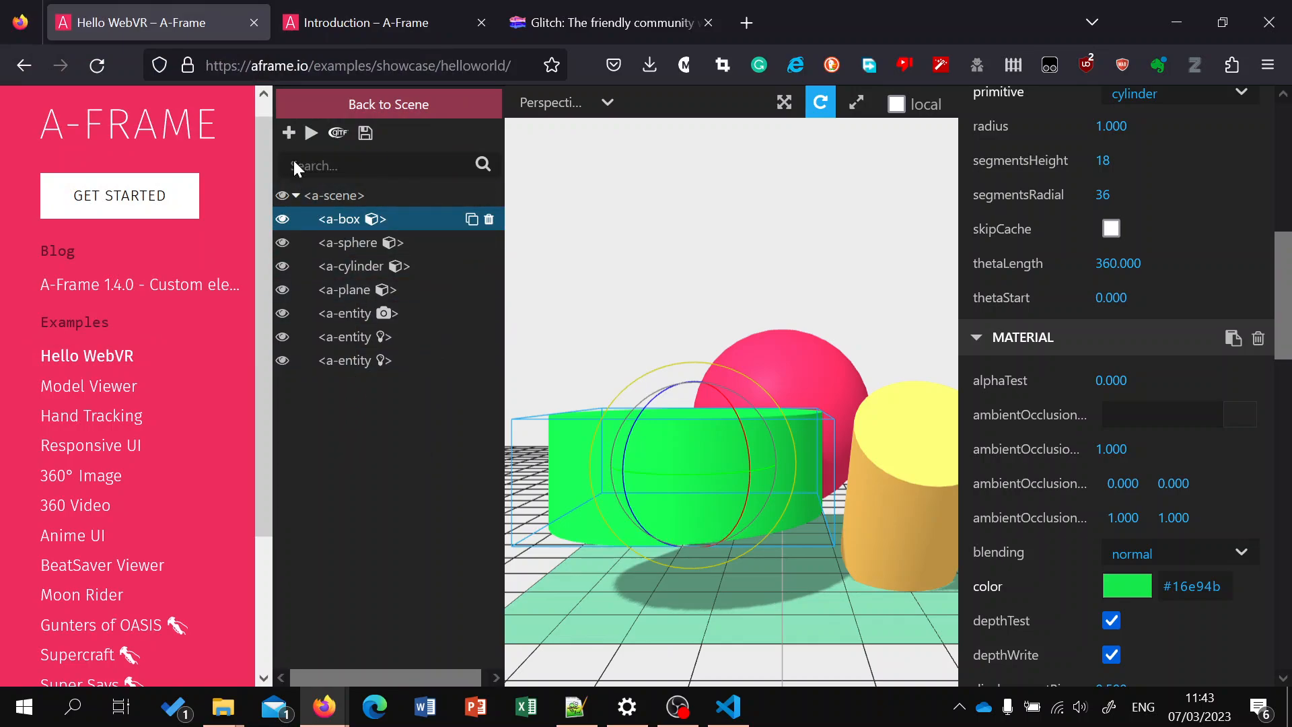
Step: Add a new entity to the scene and give it a geometry component
left_click(354, 244)
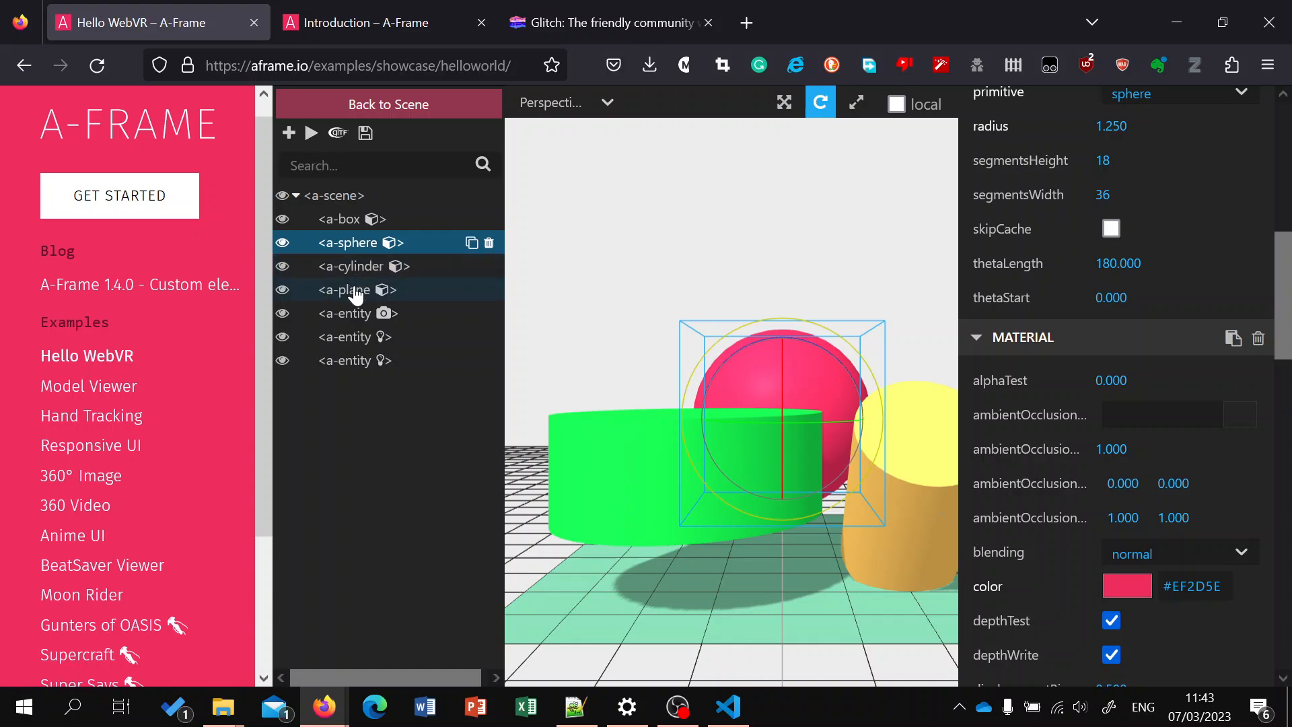
left_click(354, 291)
left_click(289, 134)
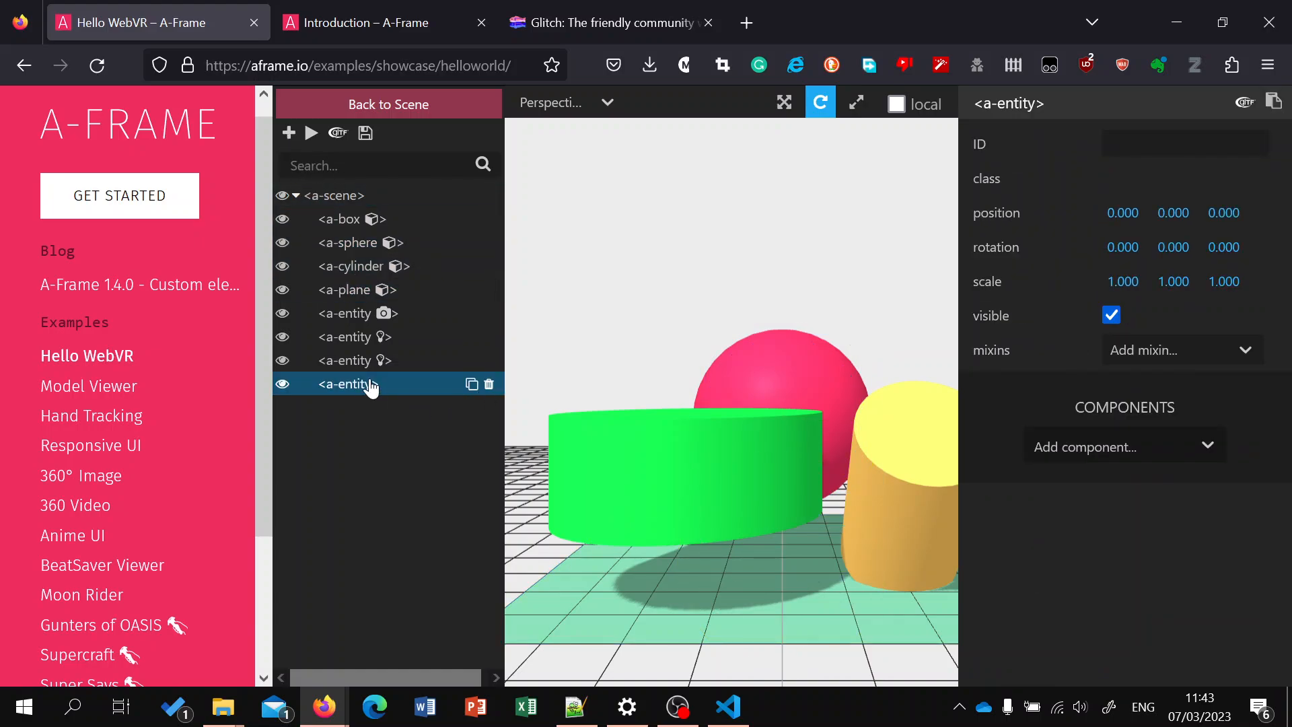
left_click(1112, 460)
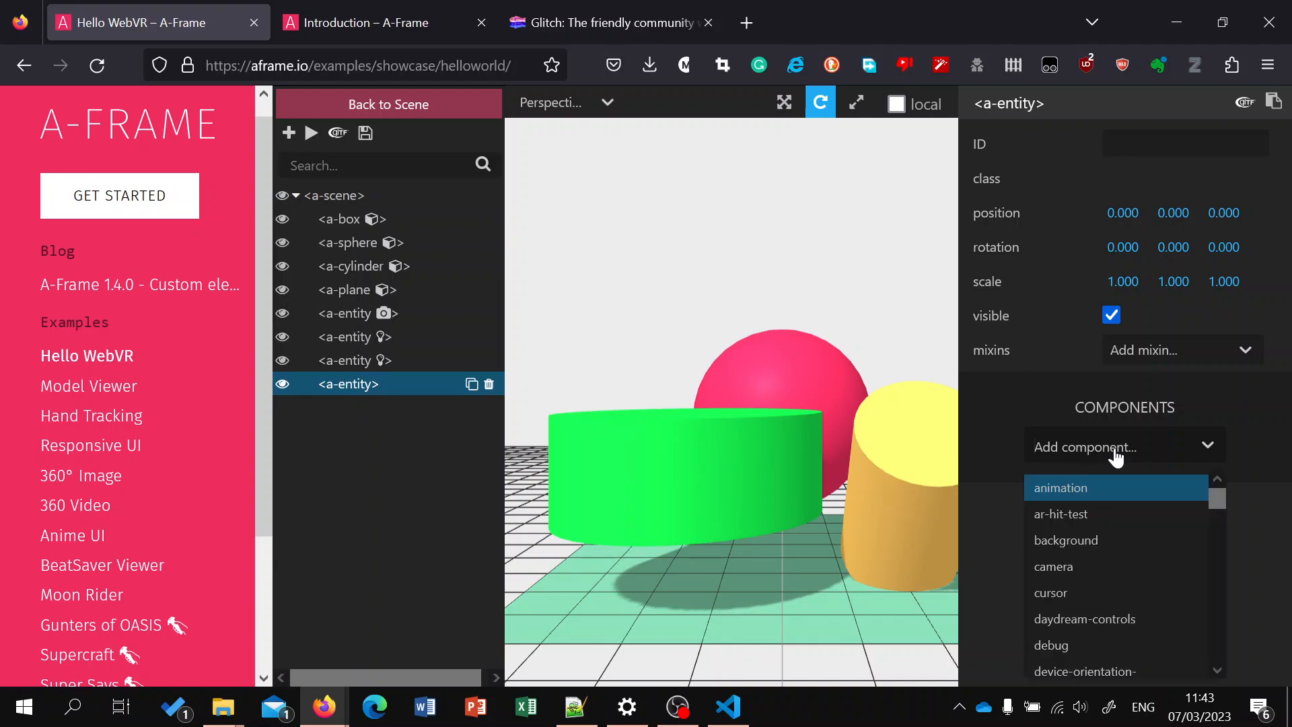
scroll(1115, 532, "down", 5)
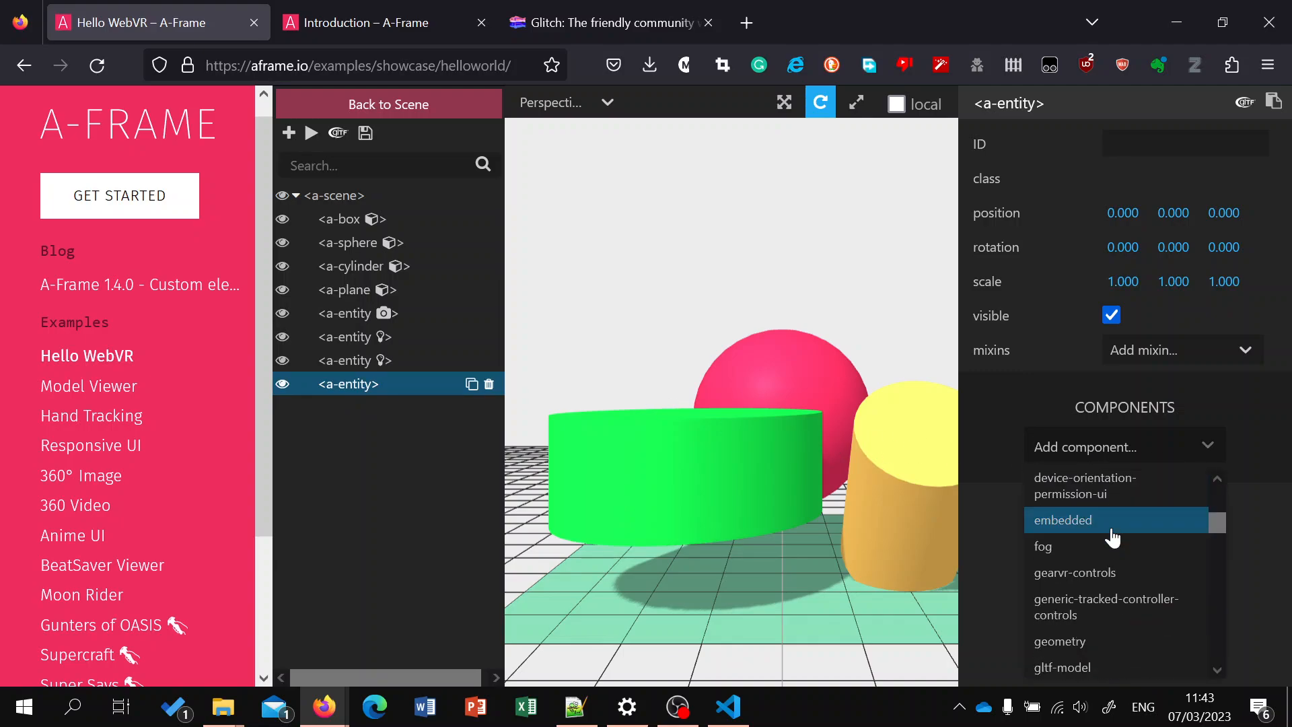
scroll(1115, 532, "up", 2)
scroll(1104, 542, "down", 3)
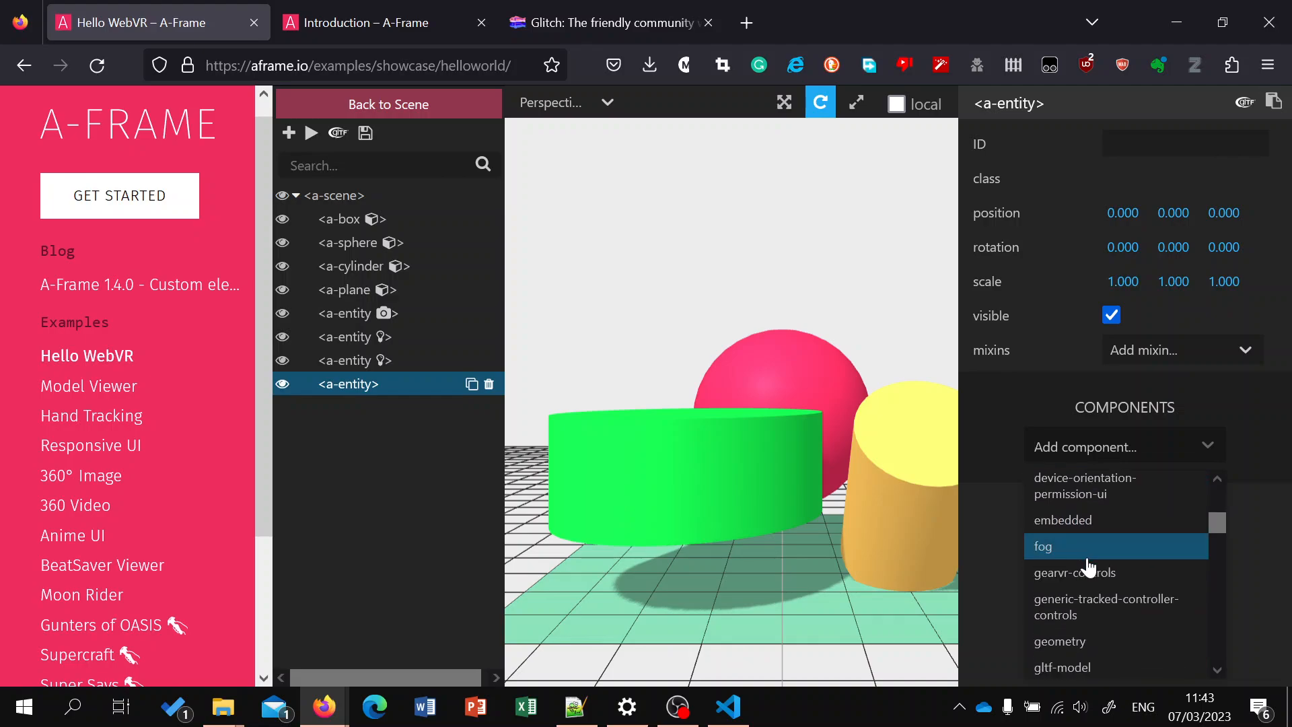
scroll(1090, 569, "down", 2)
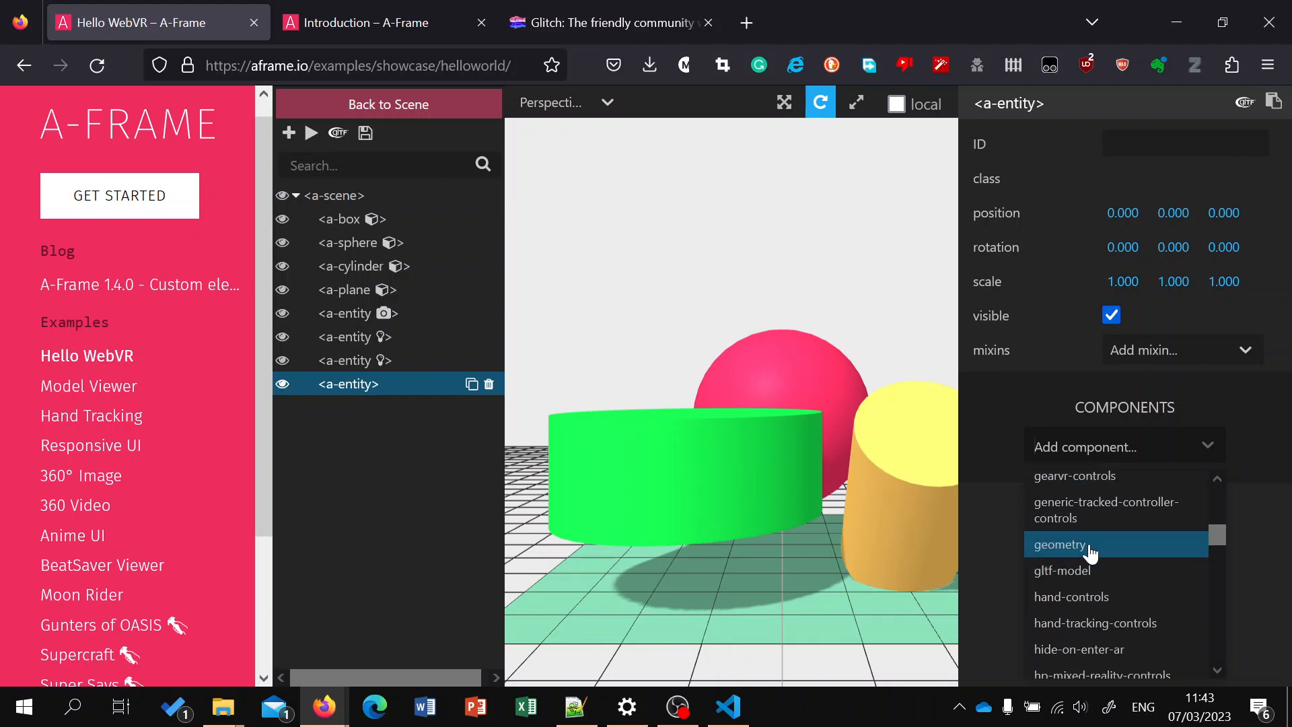
left_click(1090, 546)
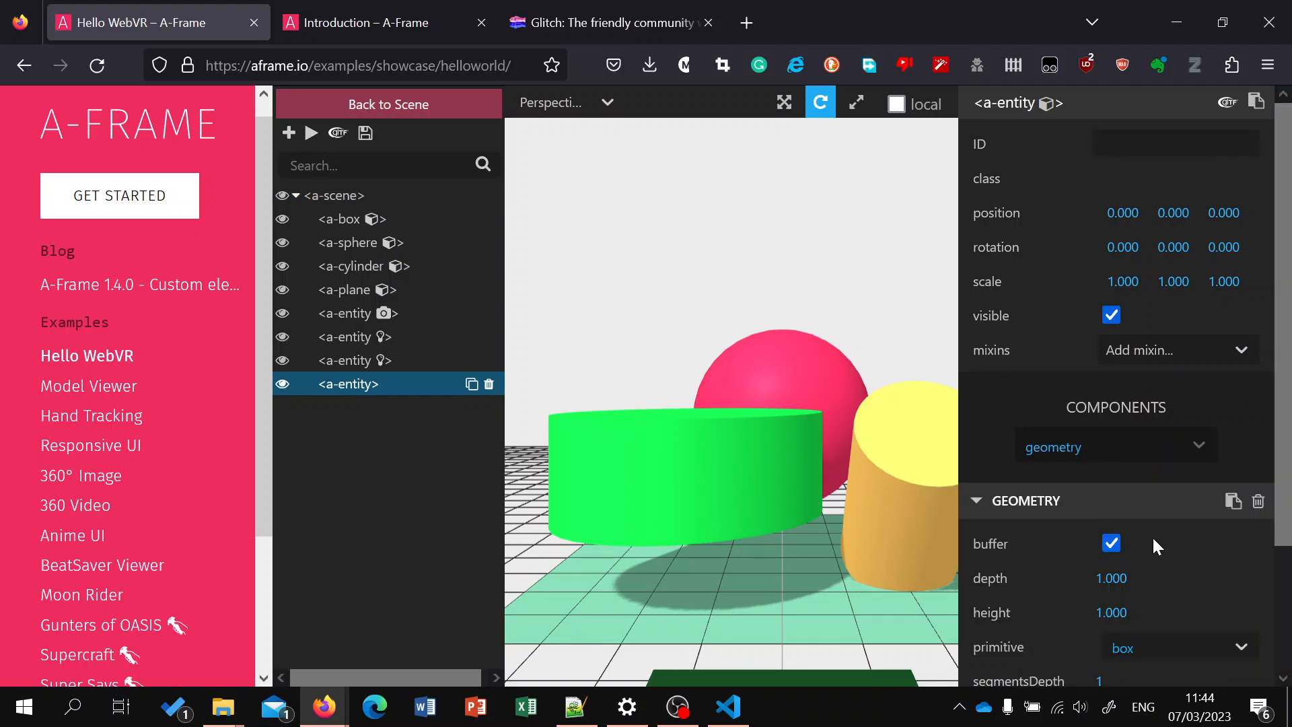
Step: Set the new entity's geometry primitive to triangle
scroll(1152, 536, "down", 3)
left_click(1163, 503)
scroll(1153, 532, "down", 1)
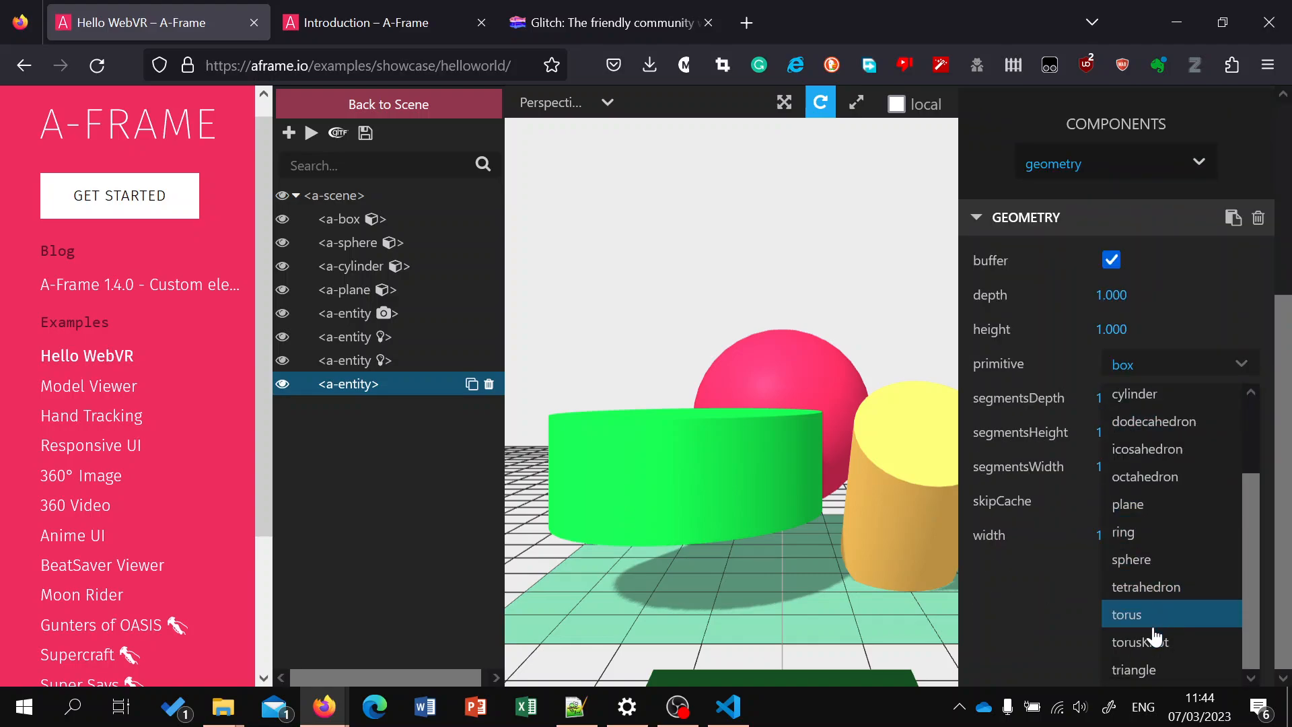
left_click(1143, 670)
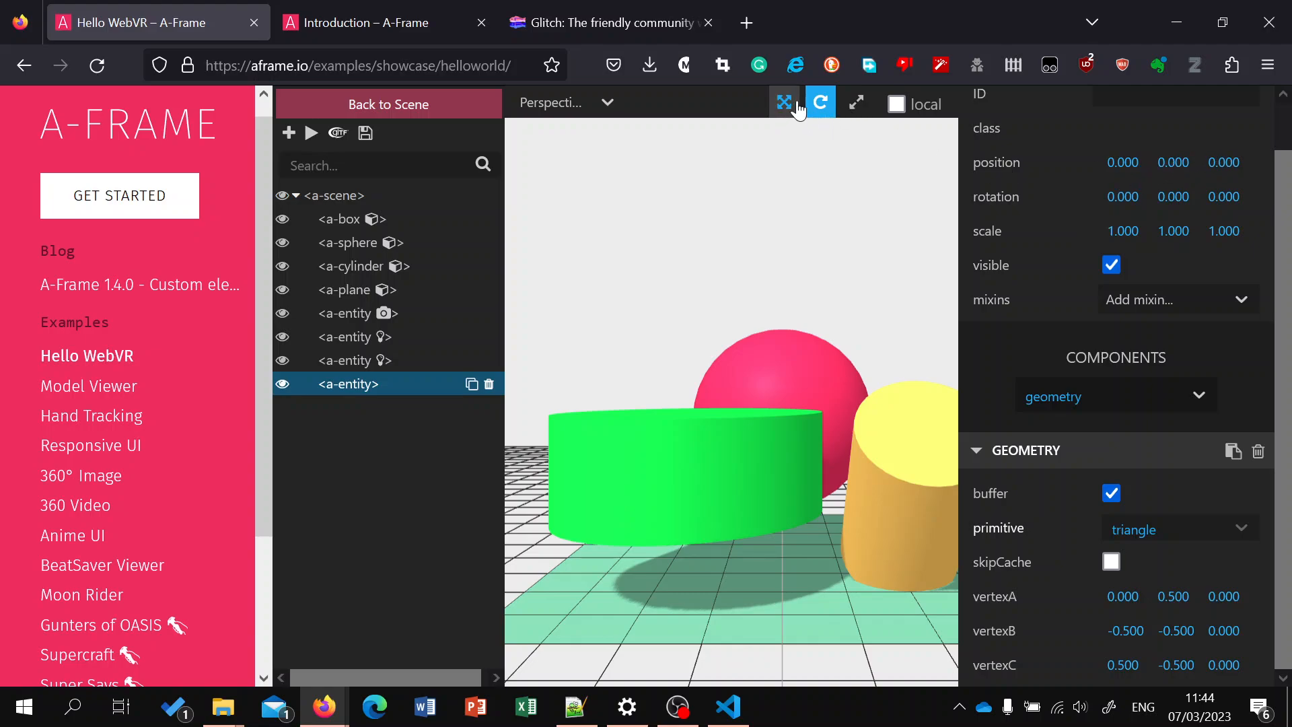
Step: Move the triangle above the pink sphere by setting its position to about 2.190 on Y and -2.500 on Z
left_click_drag(1222, 163, 1156, 349)
left_click_drag(1174, 162, 1109, 50)
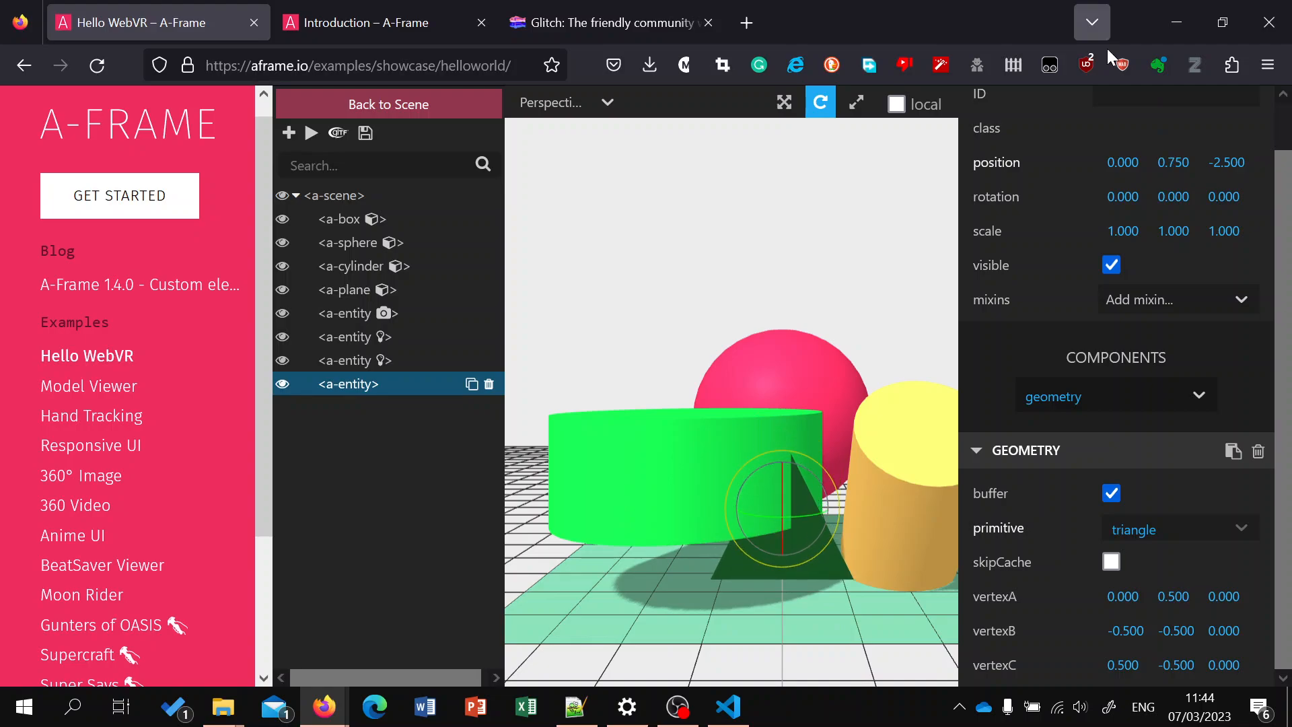
left_click_drag(1156, 175, 1170, 75)
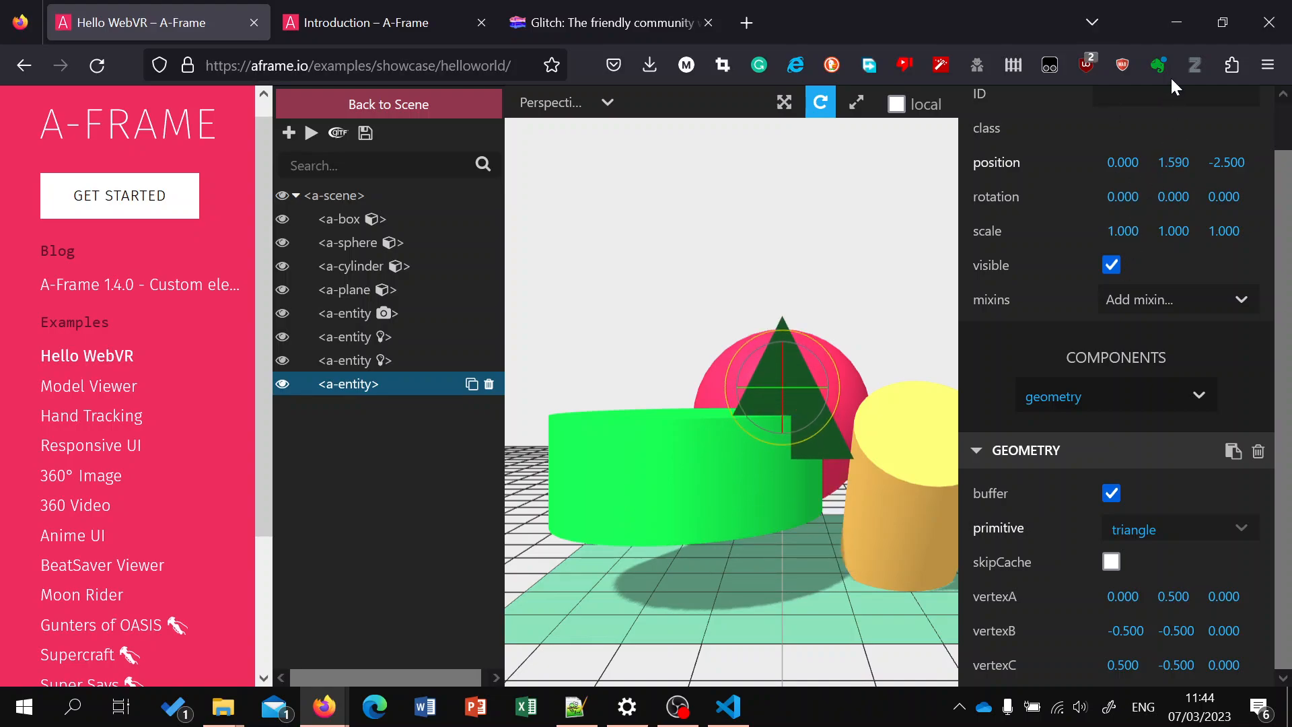
left_click_drag(1174, 160, 1177, 91)
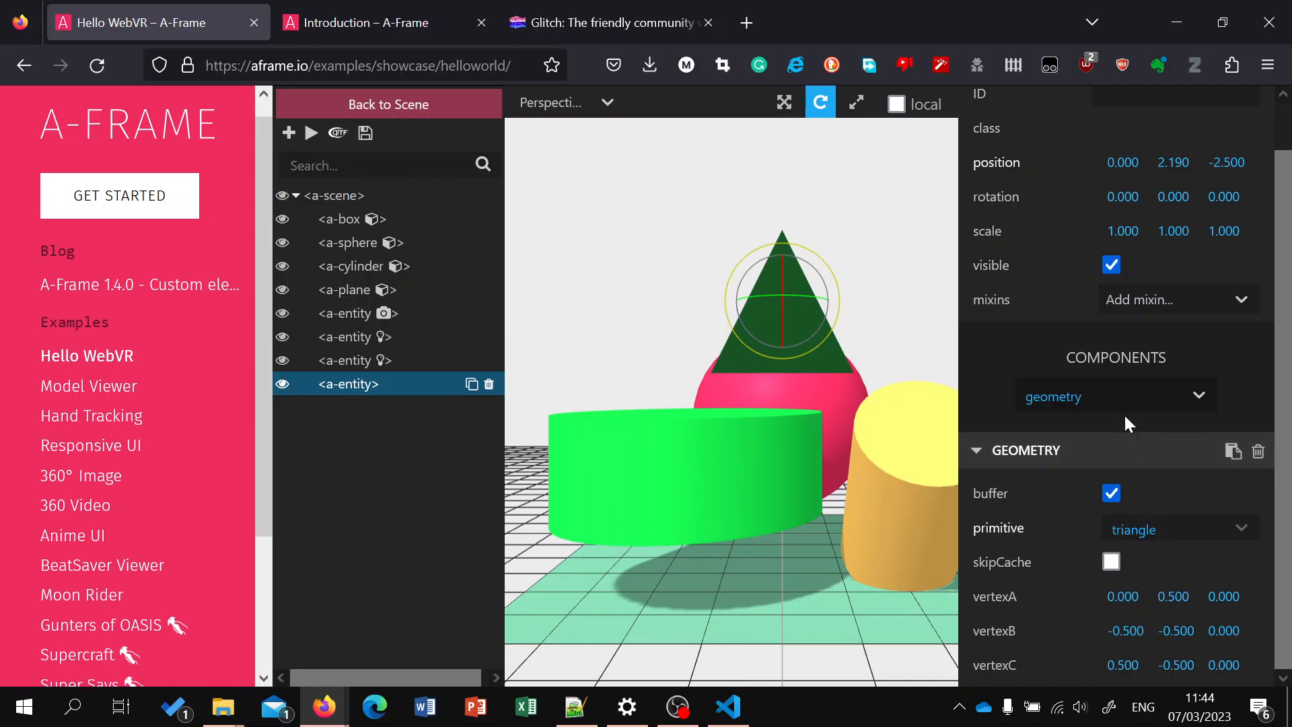
Step: Add a material component to the triangle entity
left_click(1142, 400)
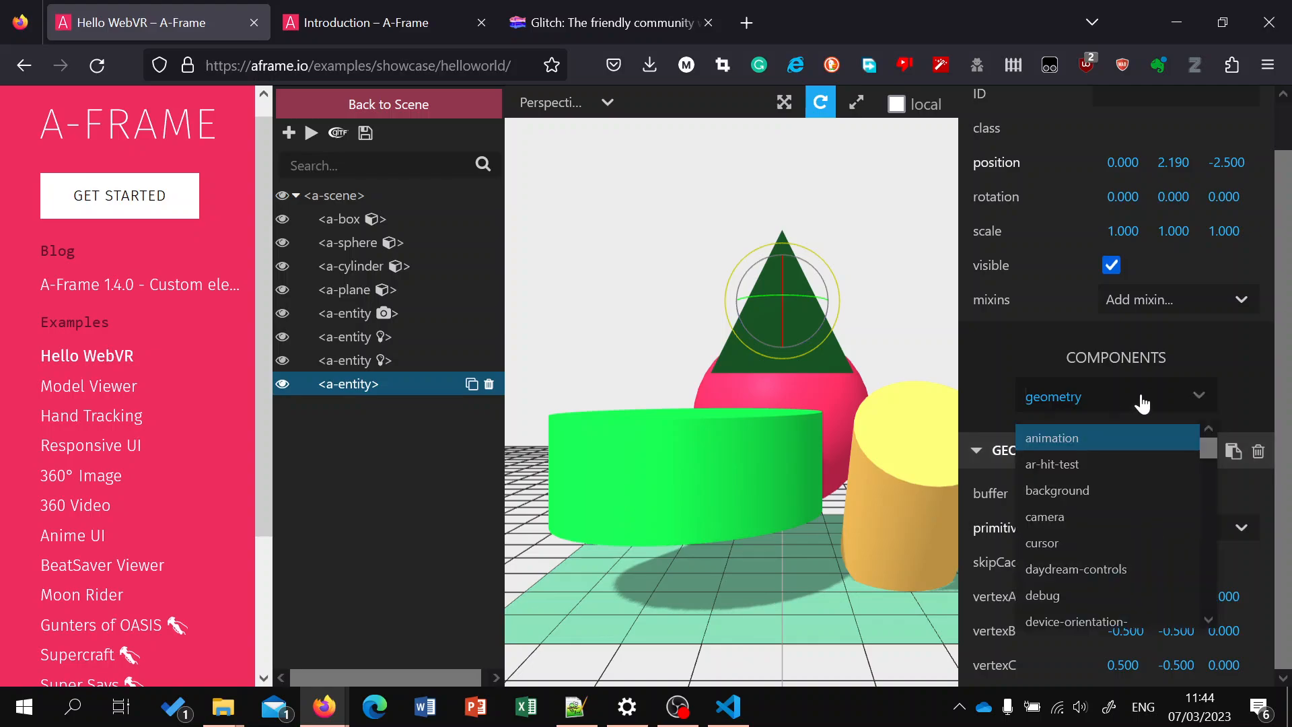
left_click(1136, 406)
left_click(1136, 406)
scroll(1130, 499, "down", 10)
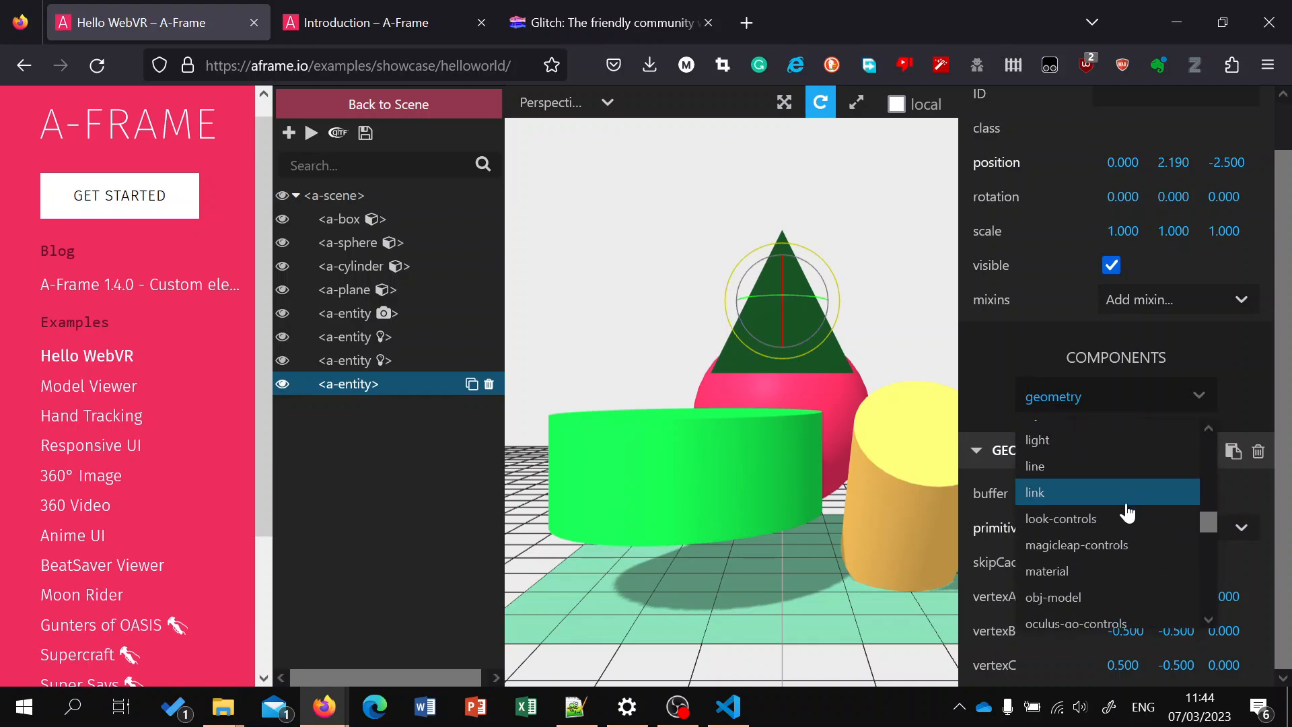
left_click(1100, 572)
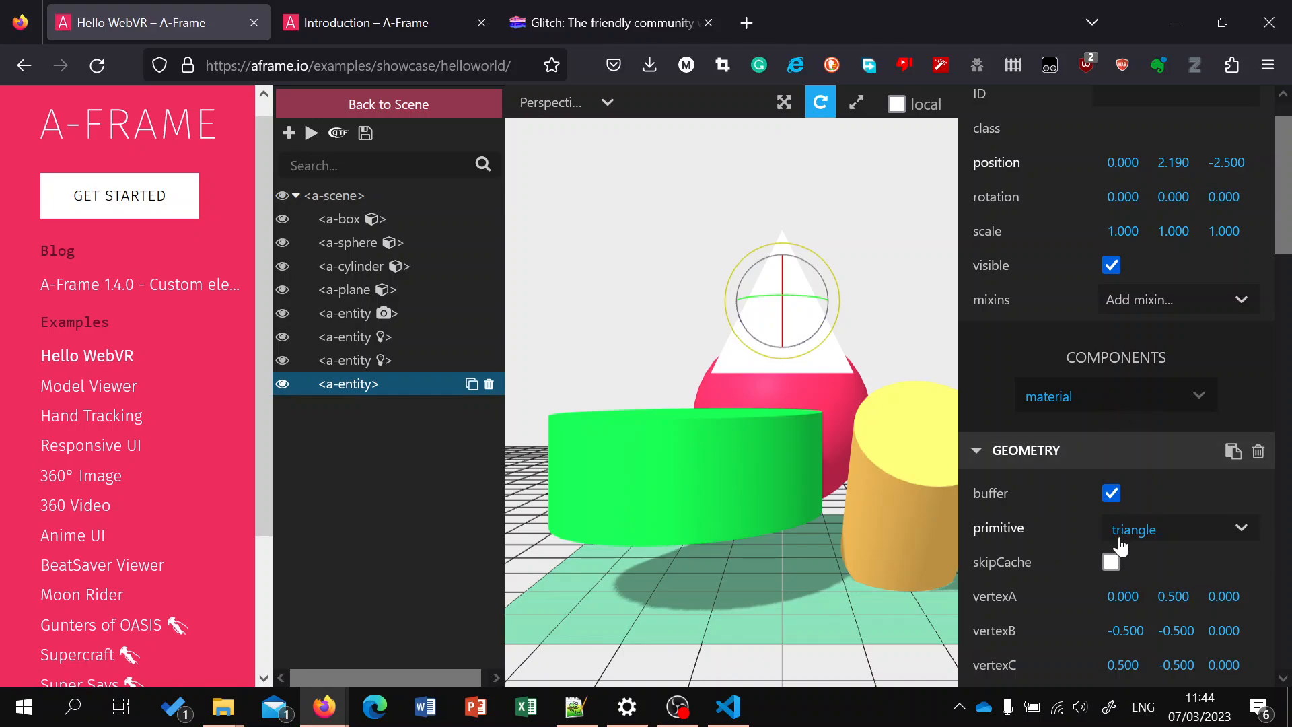
Step: Set the triangle's material colour to blue #0534d6
scroll(1116, 532, "down", 4)
scroll(1121, 515, "down", 3)
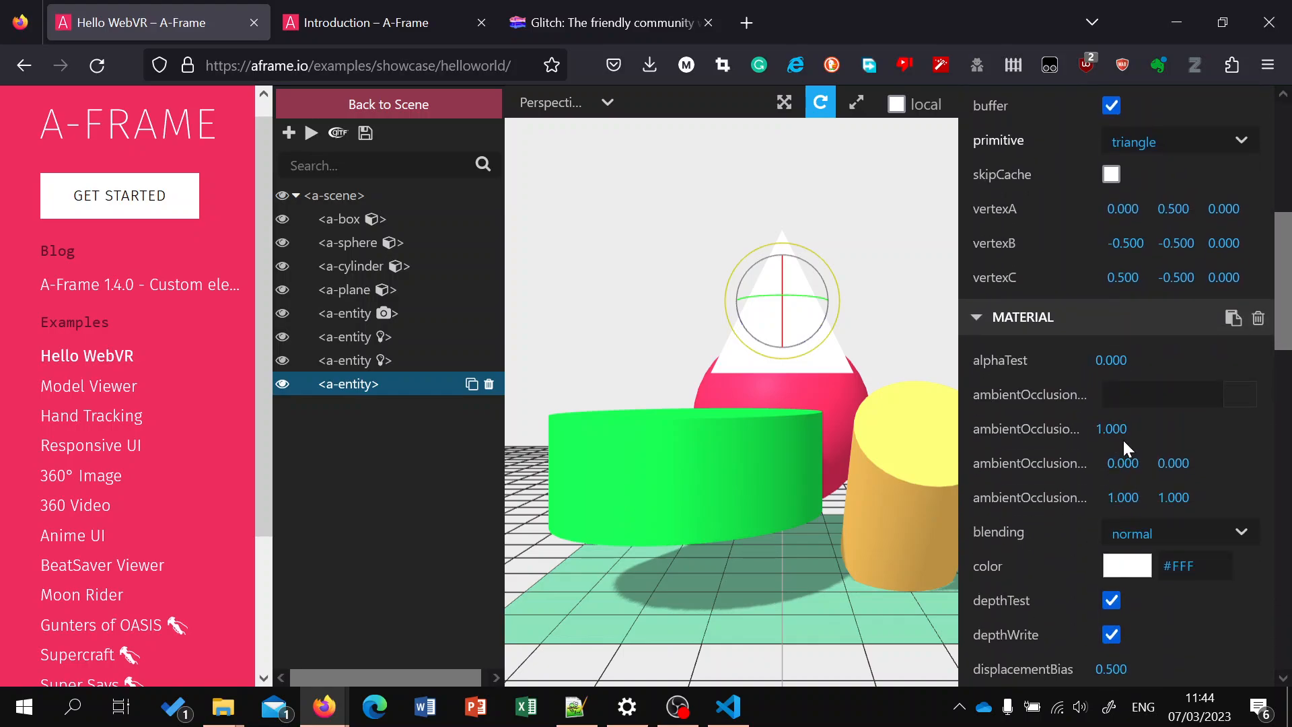
left_click(1125, 472)
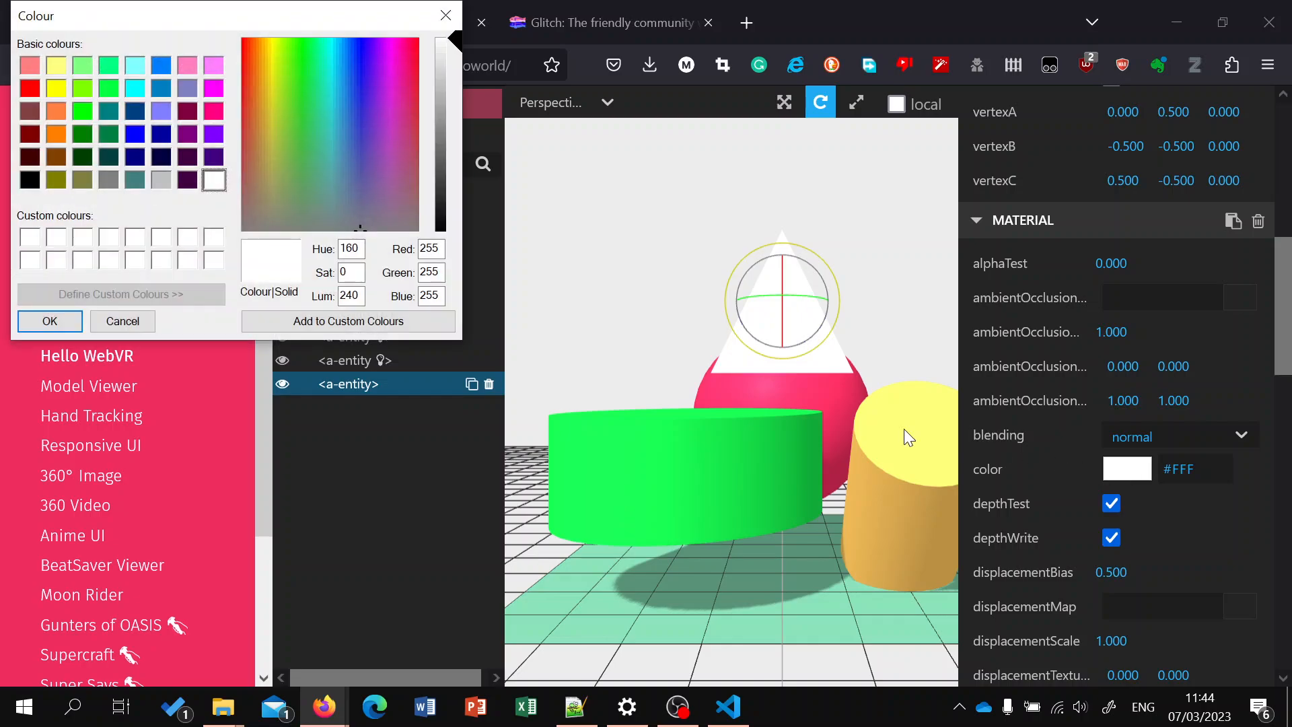
left_click(362, 105)
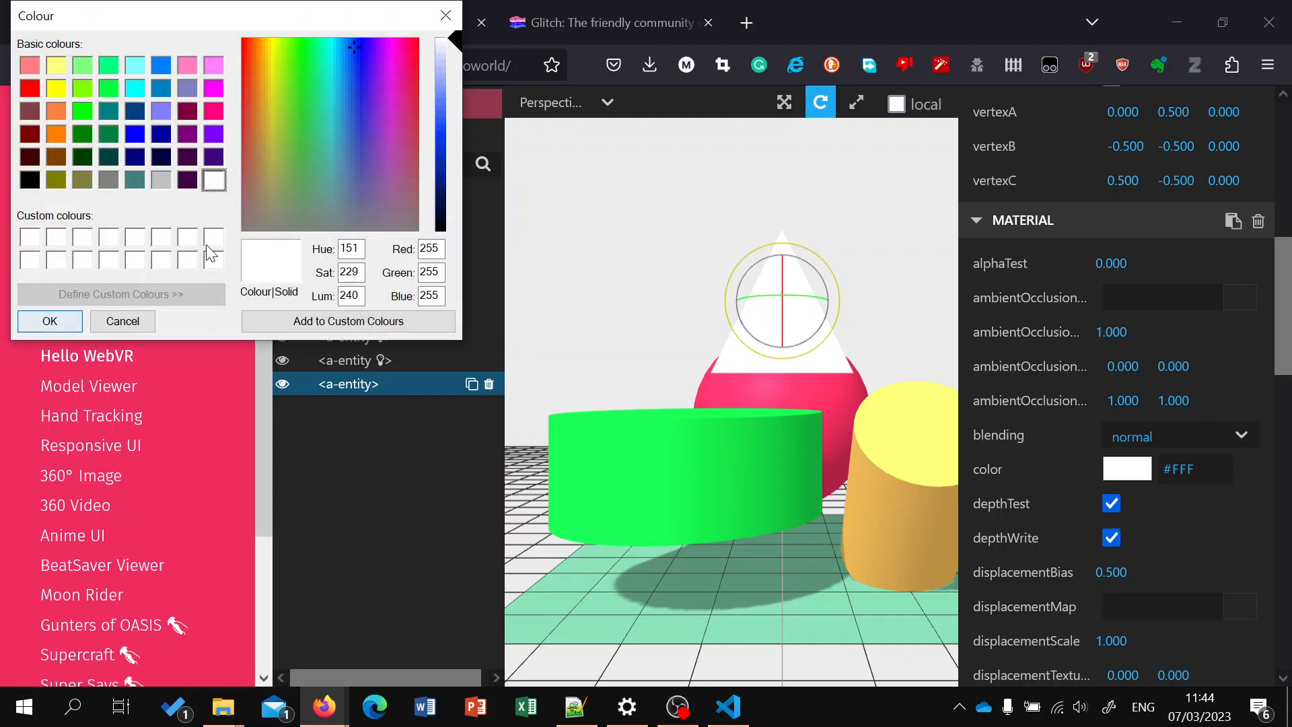
left_click(454, 149)
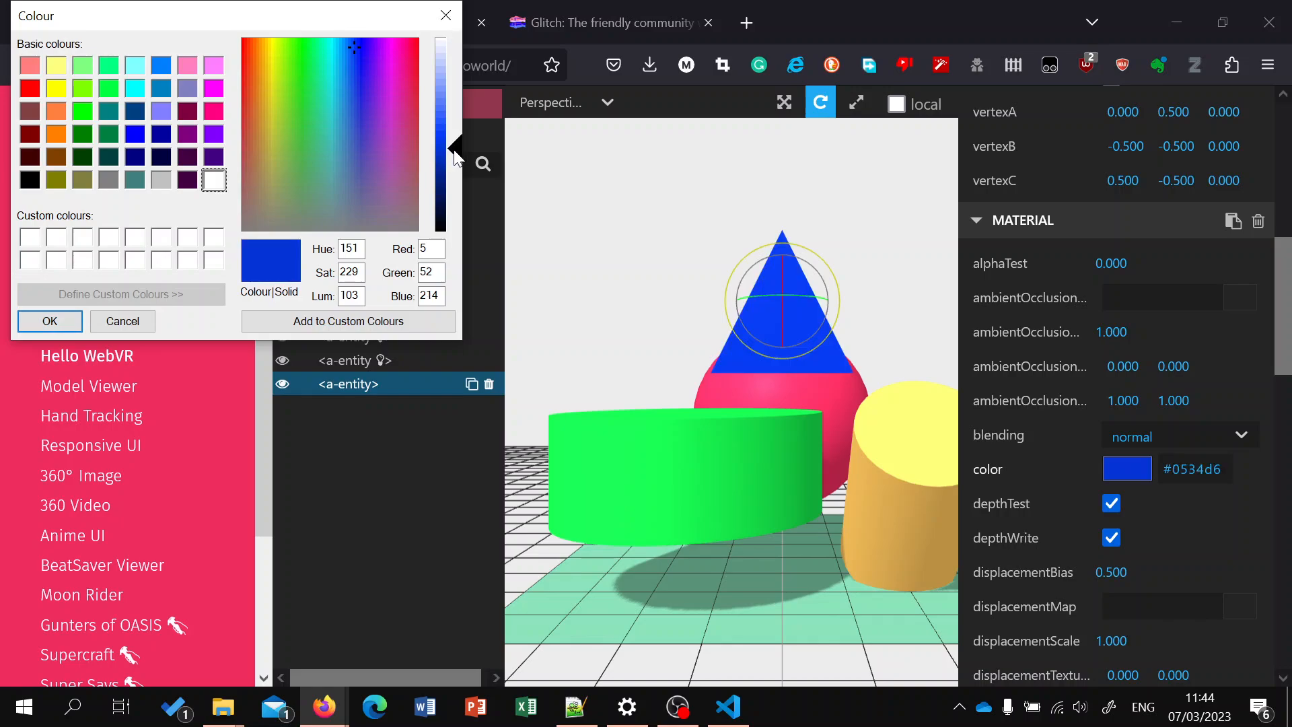
left_click(50, 321)
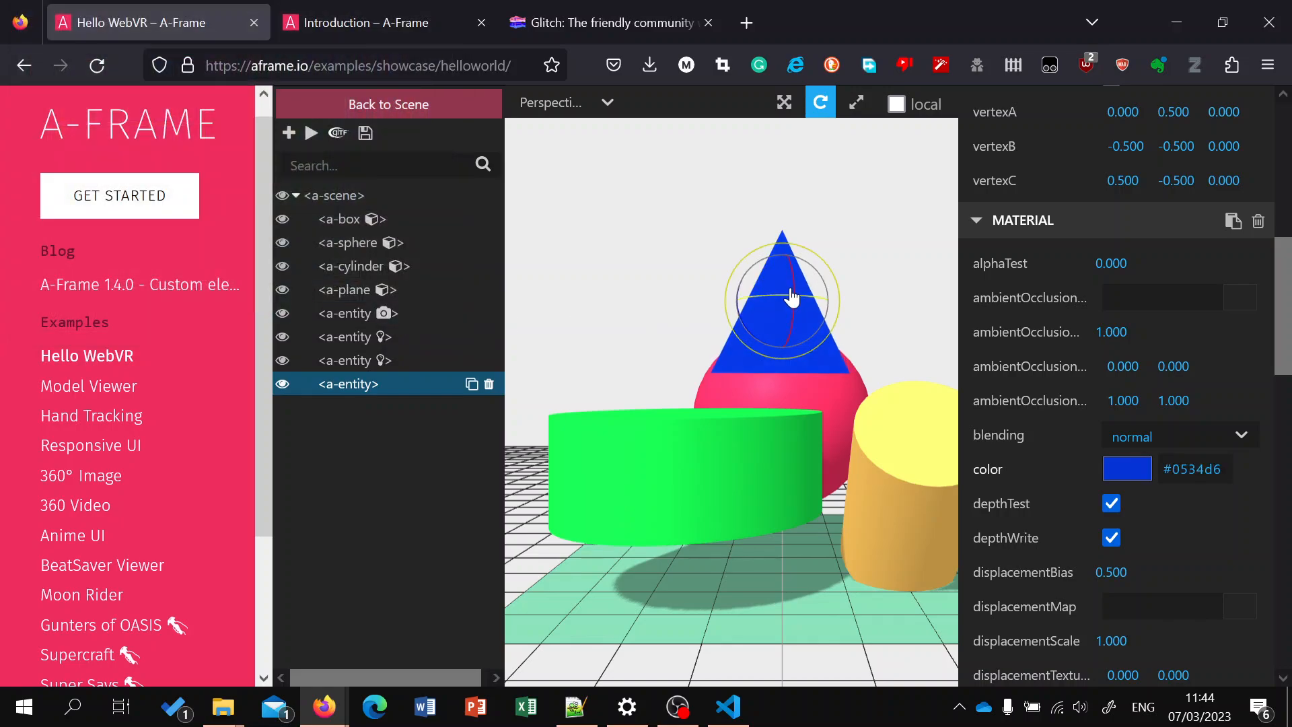
Step: Rotate the blue triangle about its vertical axis to check its back side, and turn it to face front again
left_click_drag(792, 297, 922, 326)
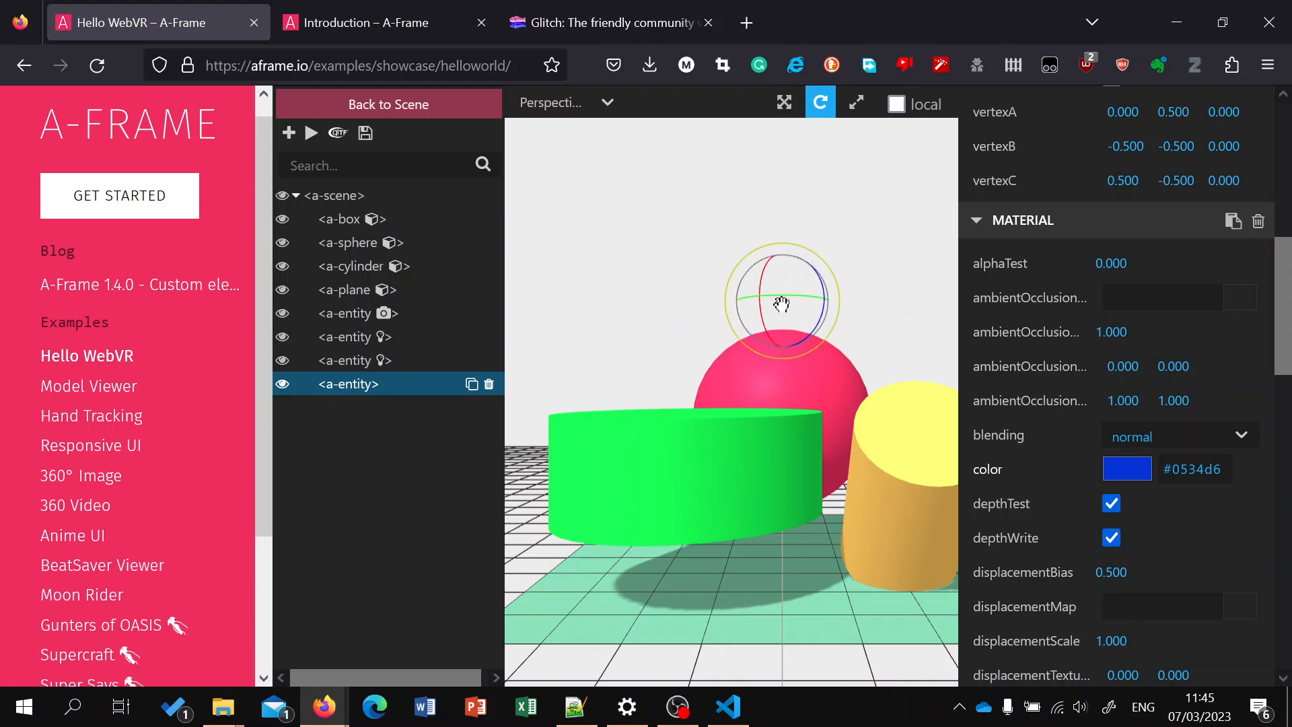
left_click_drag(782, 304, 704, 286)
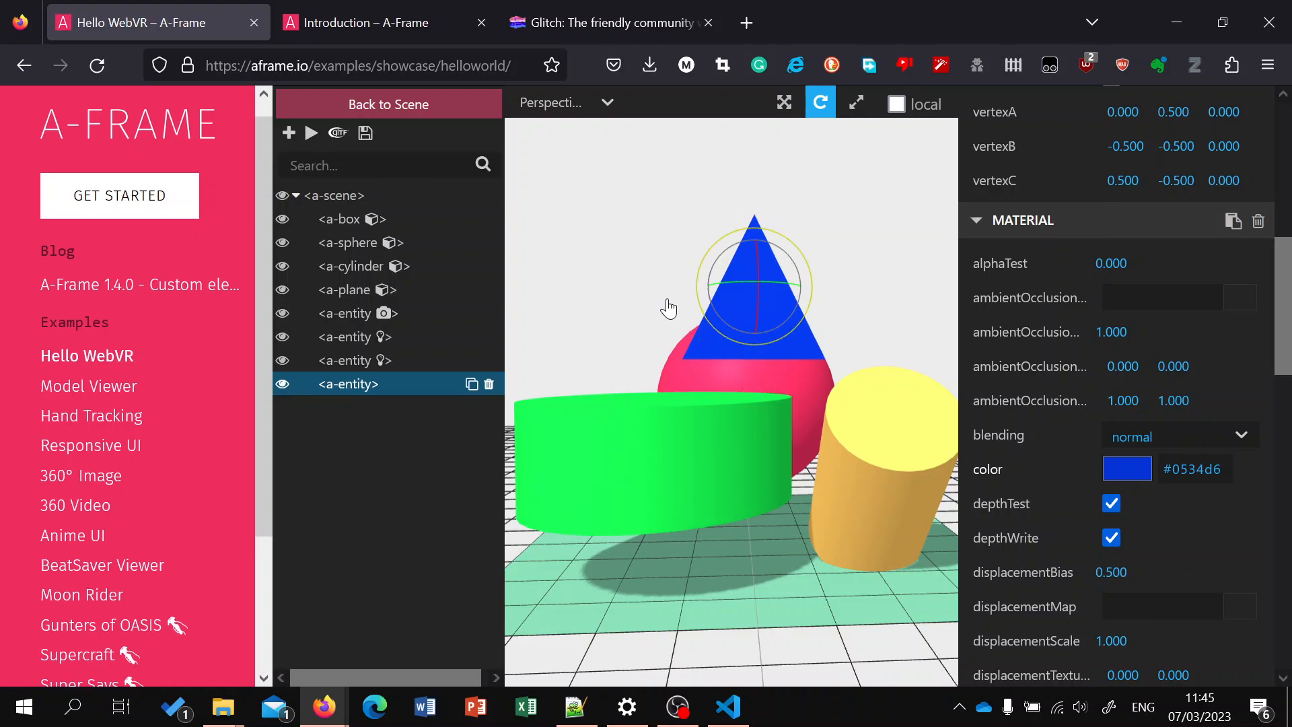
Step: Leave the inspector and look and walk around the live scene to view the edited objects from different positions
left_click(440, 110)
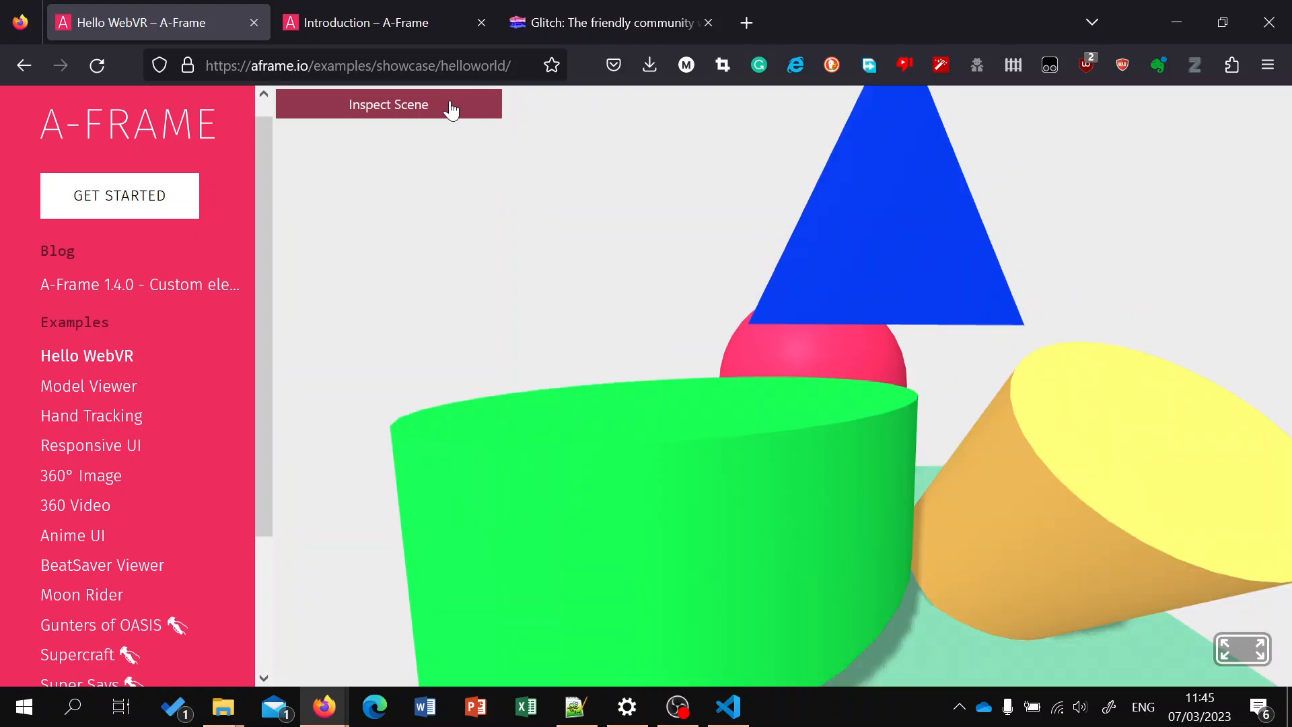
left_click_drag(853, 335, 891, 387)
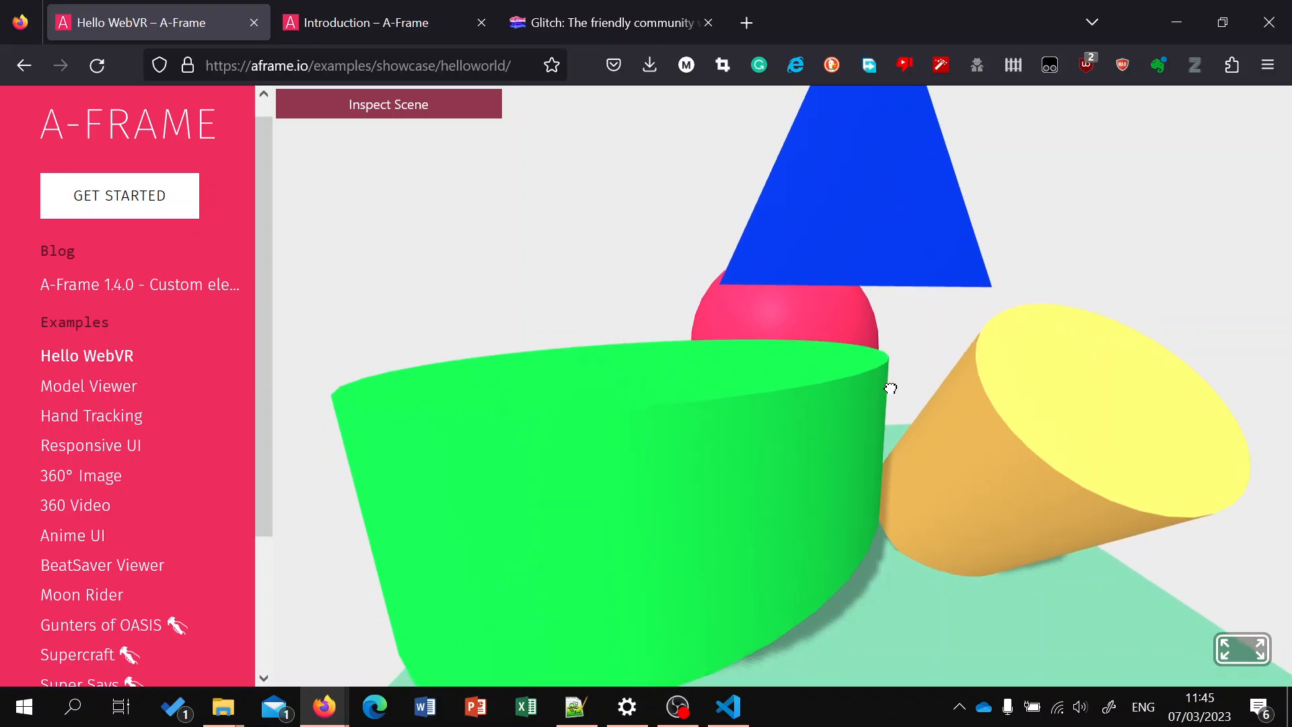
key("s")
key("d")
key("w")
left_click_drag(844, 332, 935, 294)
key("w")
key("d")
key("a")
key("s")
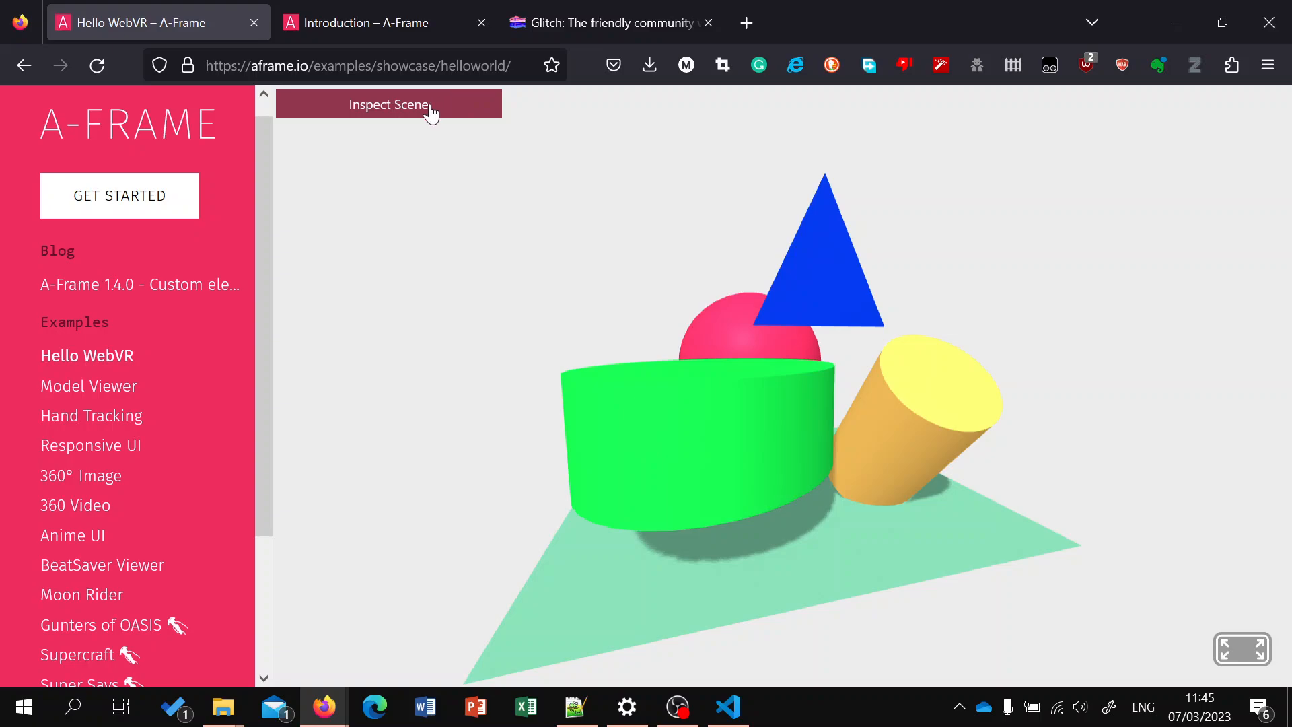
Step: Reopen the scene inspector and copy the HTML of the whole a-scene entity to the clipboard
left_click(430, 109)
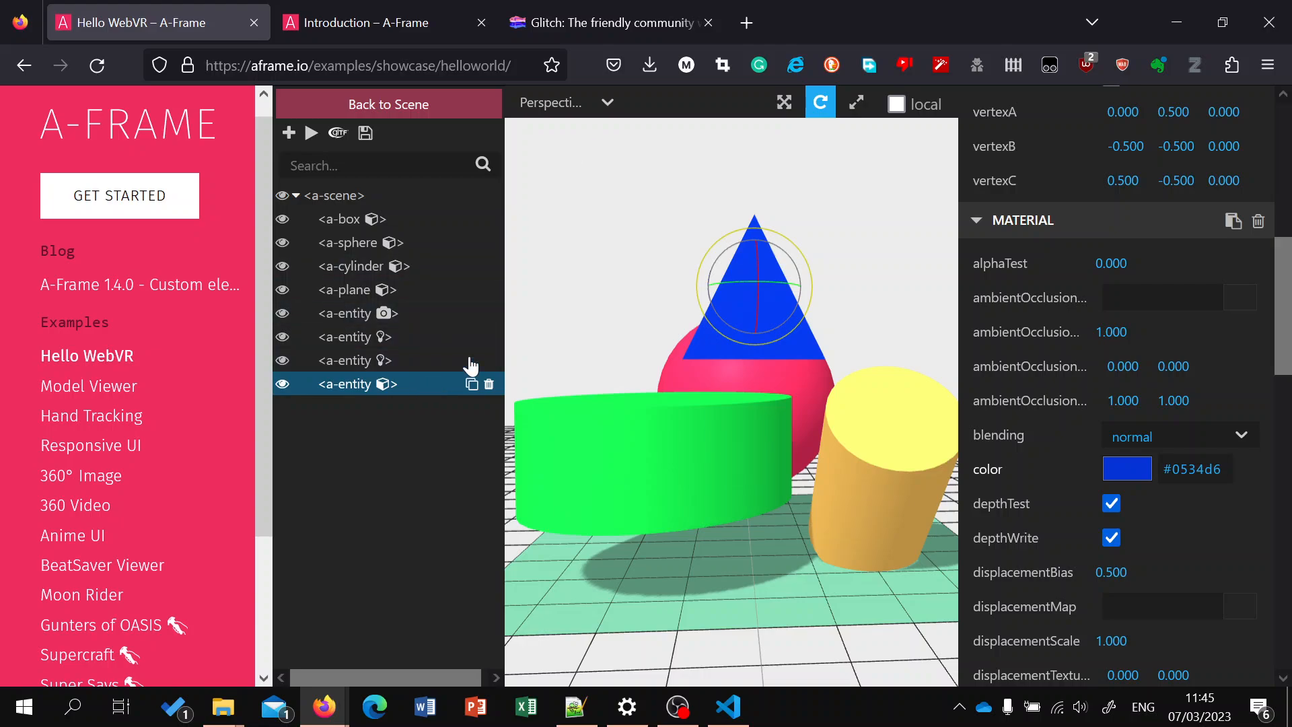
scroll(1209, 90, "up", 8)
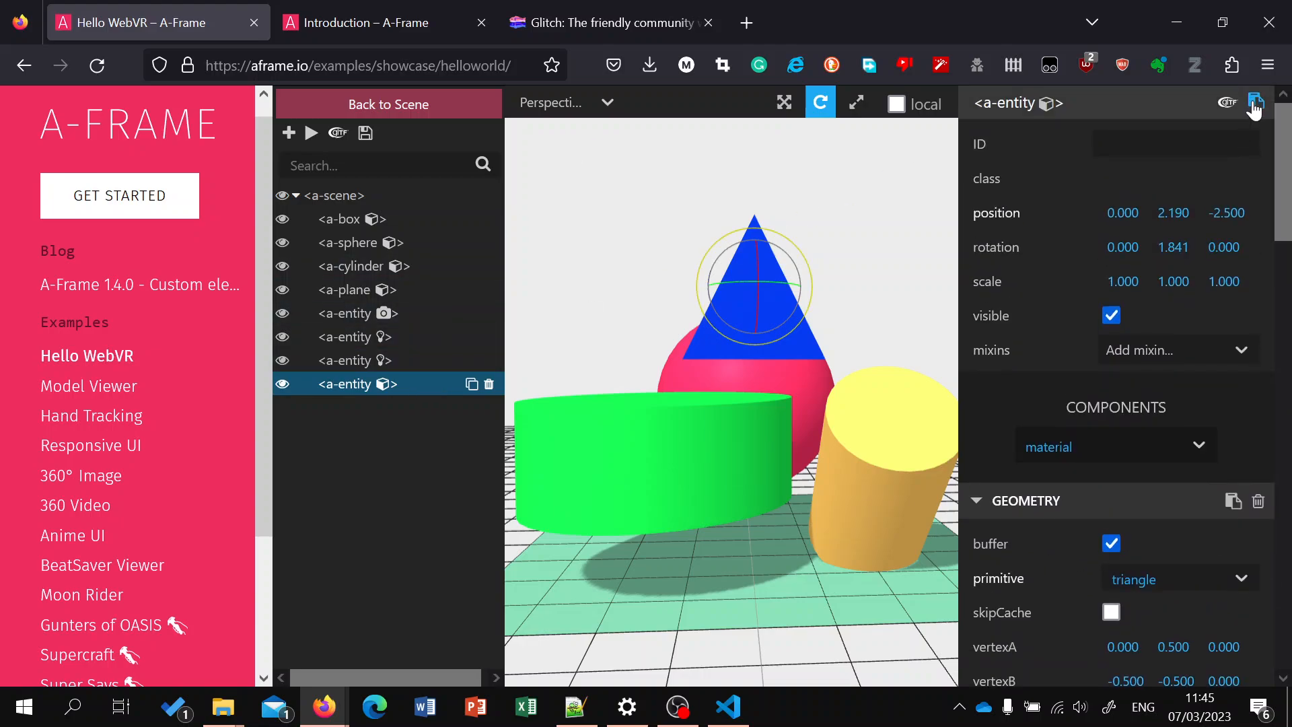
left_click(409, 201)
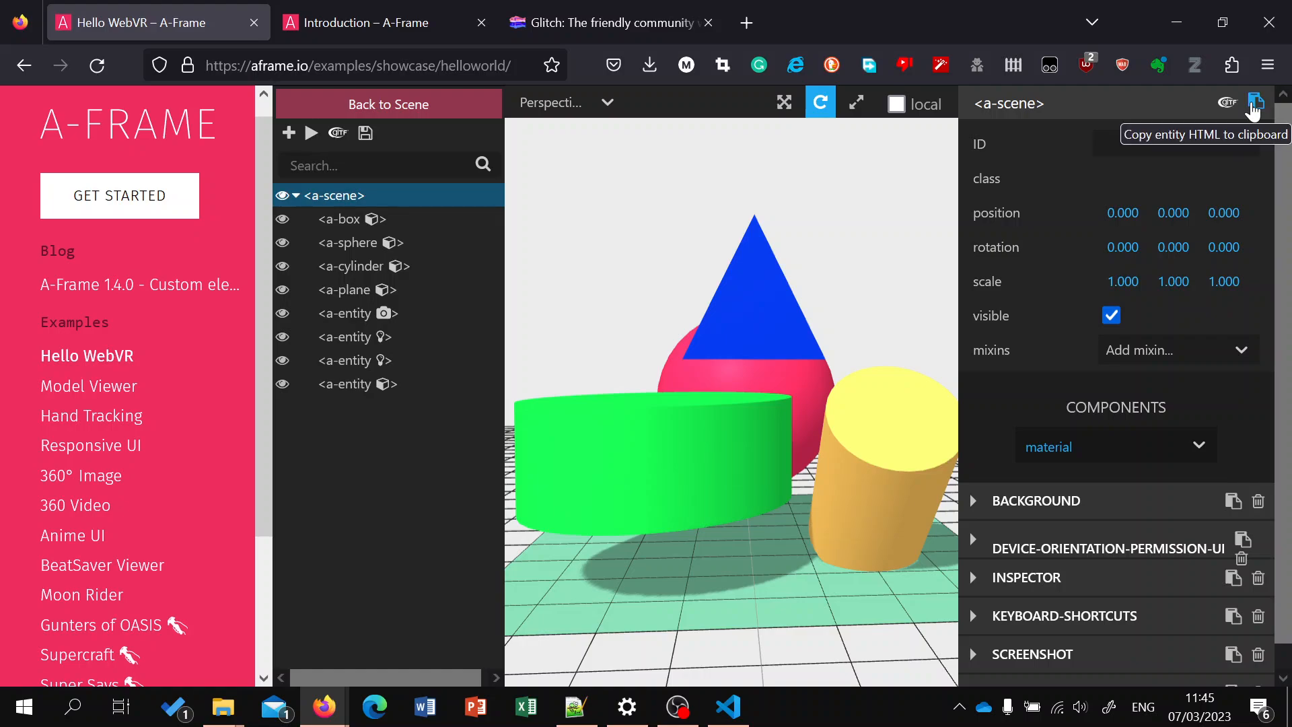
left_click(1253, 110)
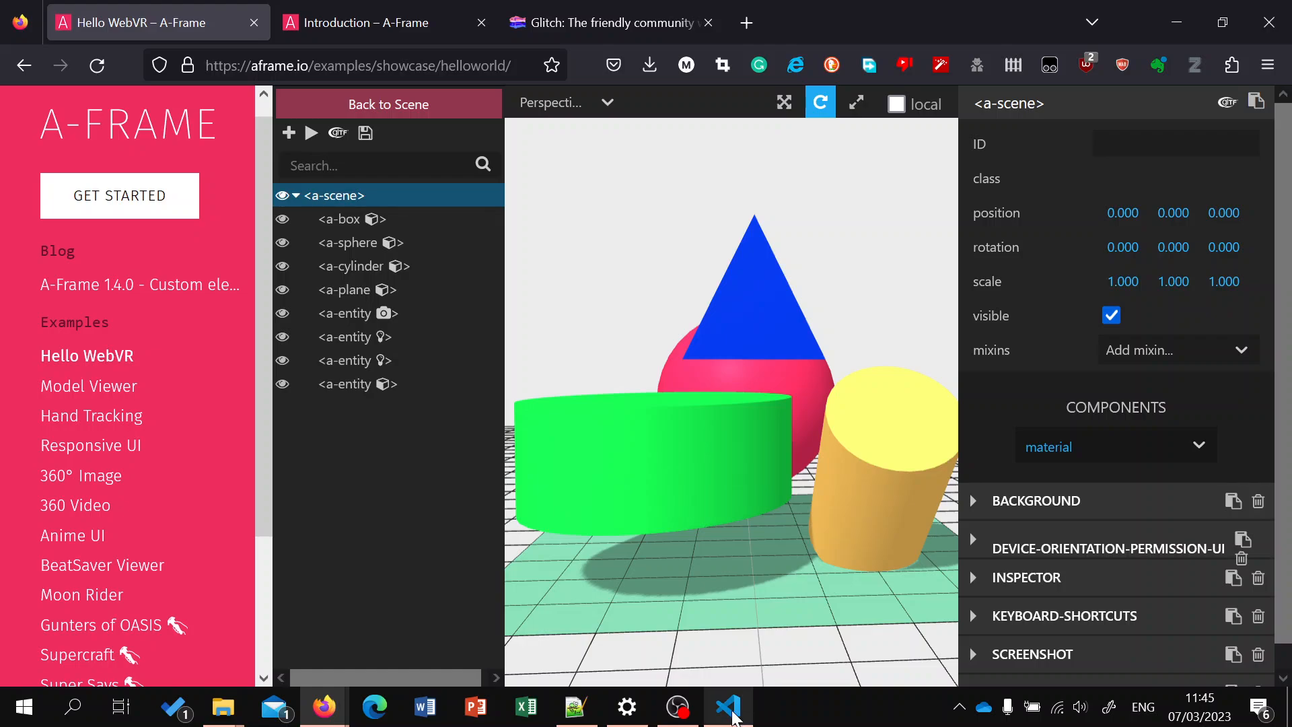
Step: Switch to Visual Studio Code, create index.html in the vr project folder and fill it with the Emmet HTML boilerplate
mouse_move(733, 719)
left_click(727, 613)
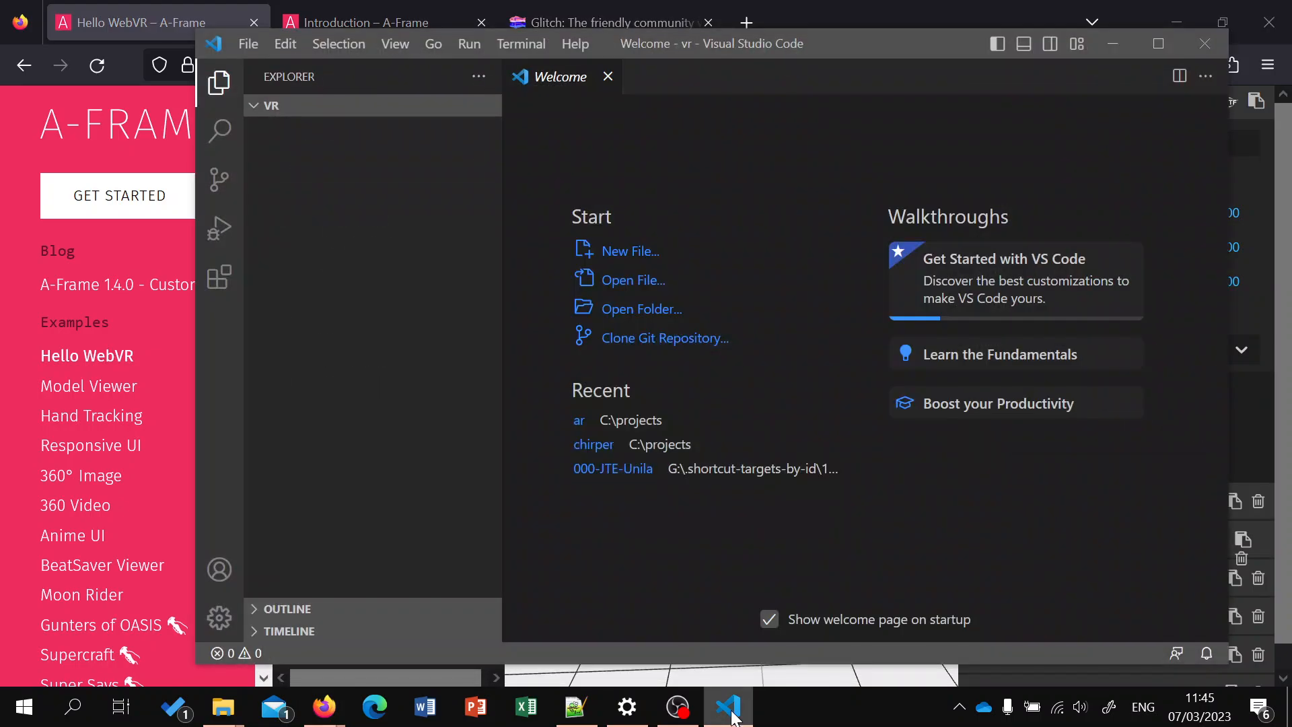
left_click(624, 262)
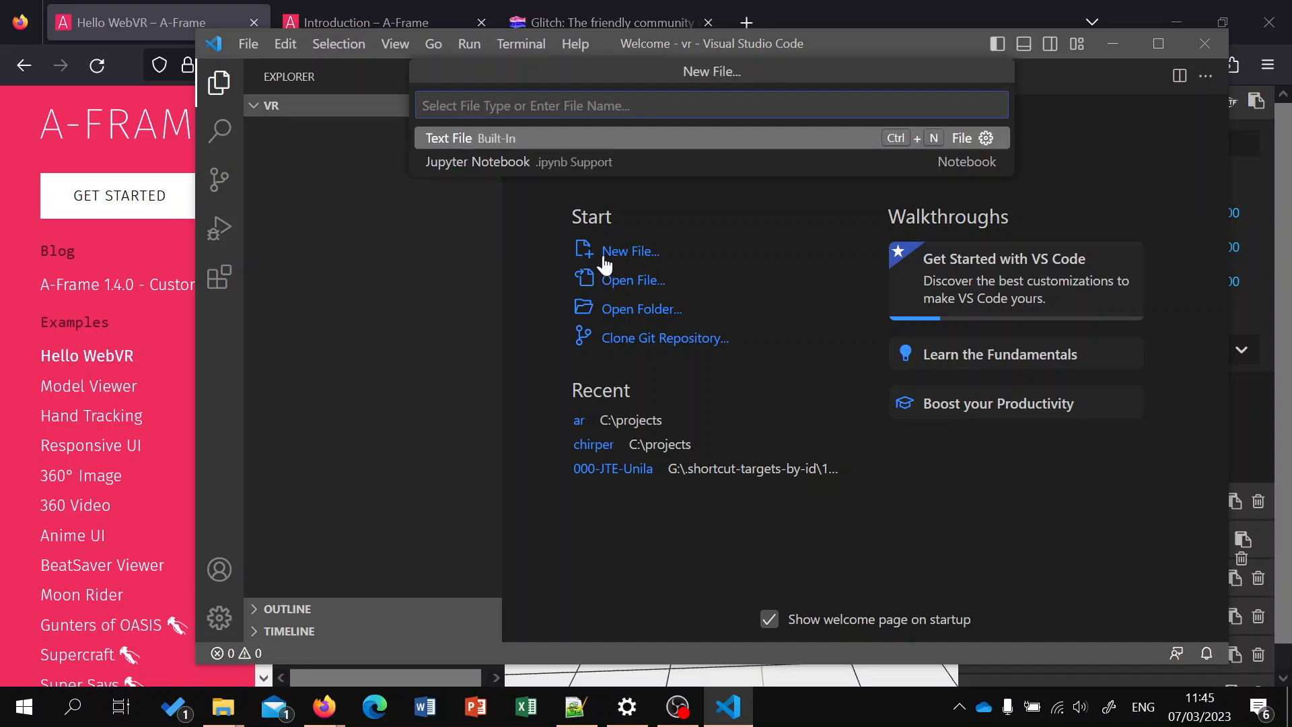
type("index.html")
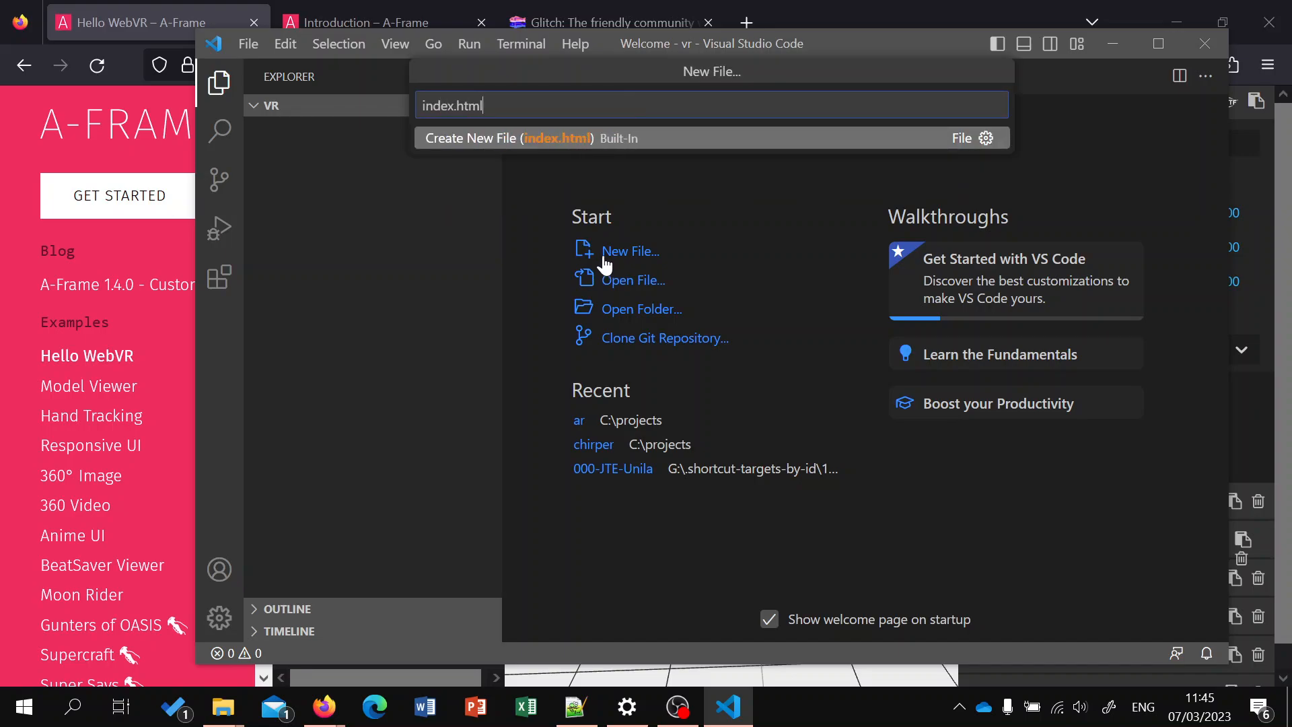
type("index.html")
key("Return")
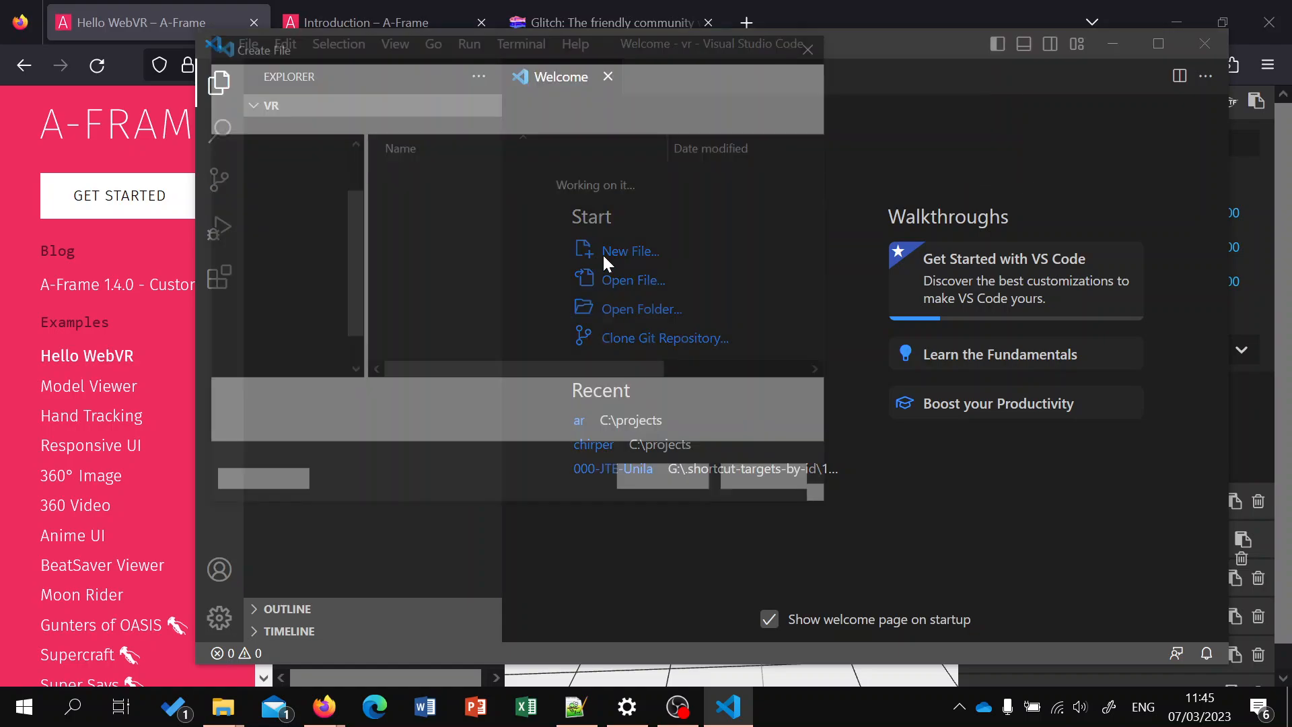
left_click(711, 482)
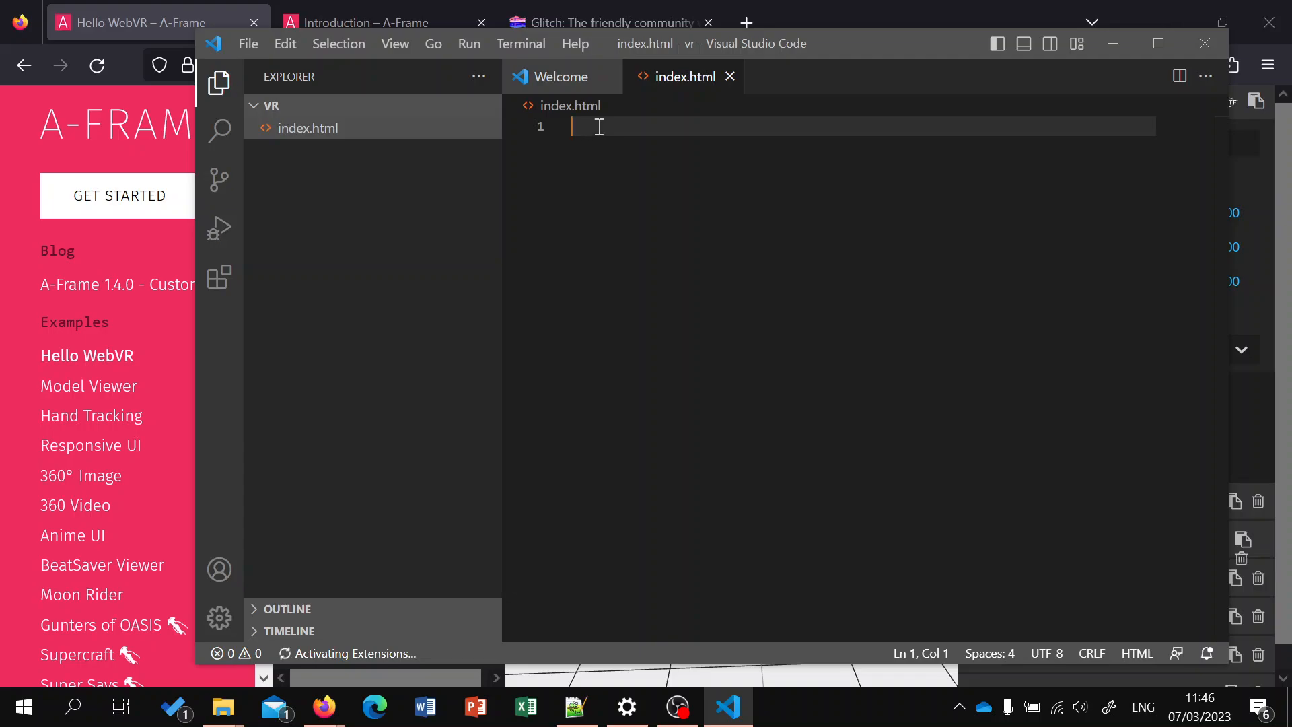
type("!")
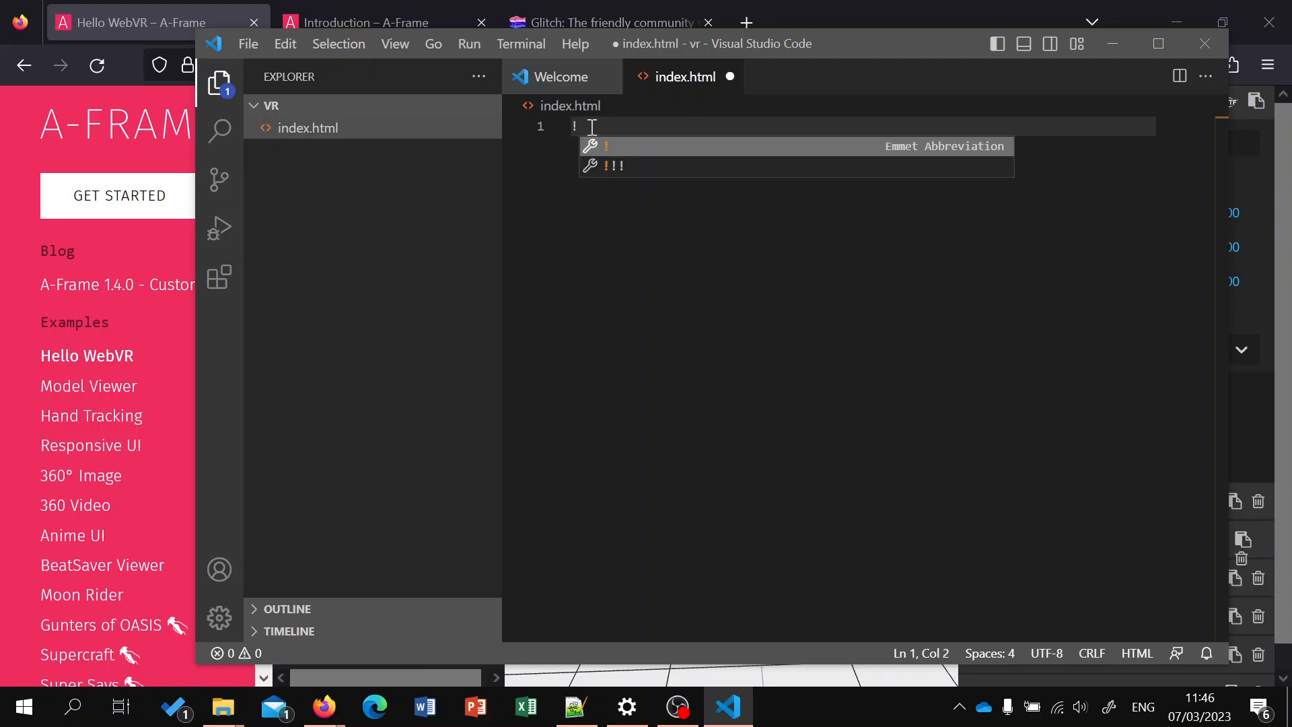
key("Return")
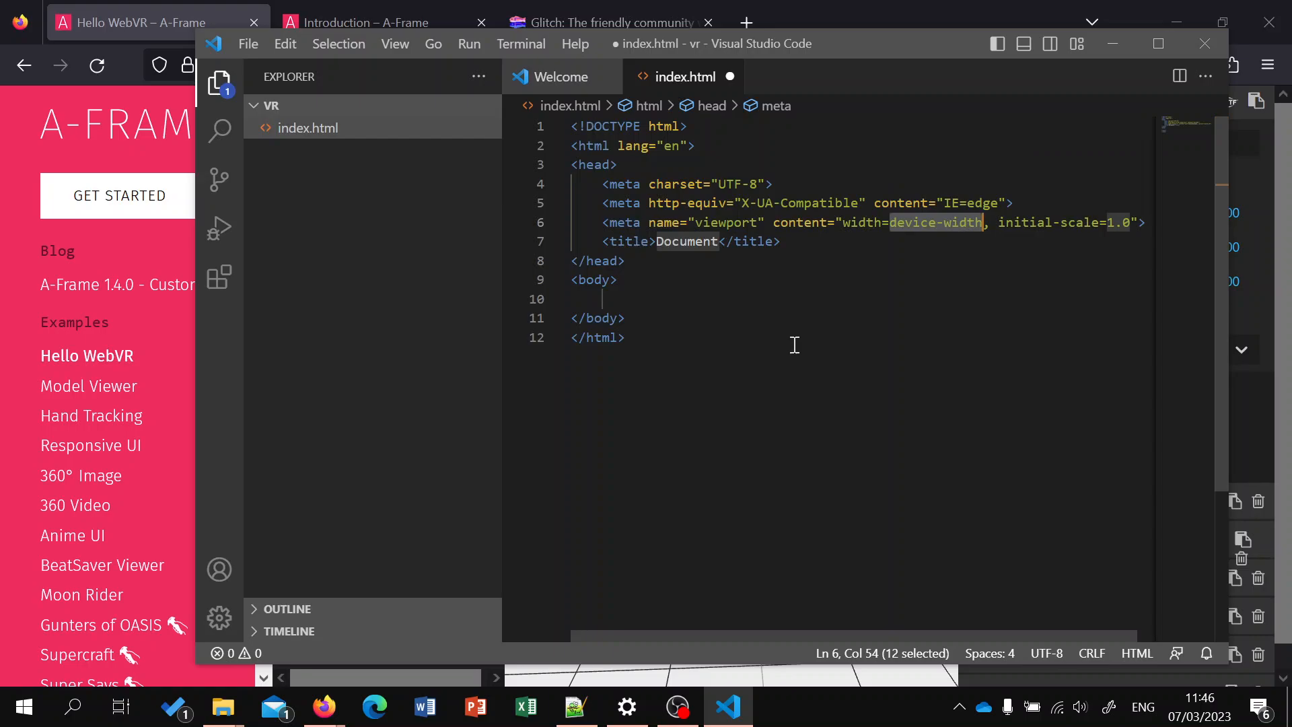
Step: Paste the copied scene HTML over the device-width placeholder, and turn on word wrap in a maximized editor window
key("ctrl+v")
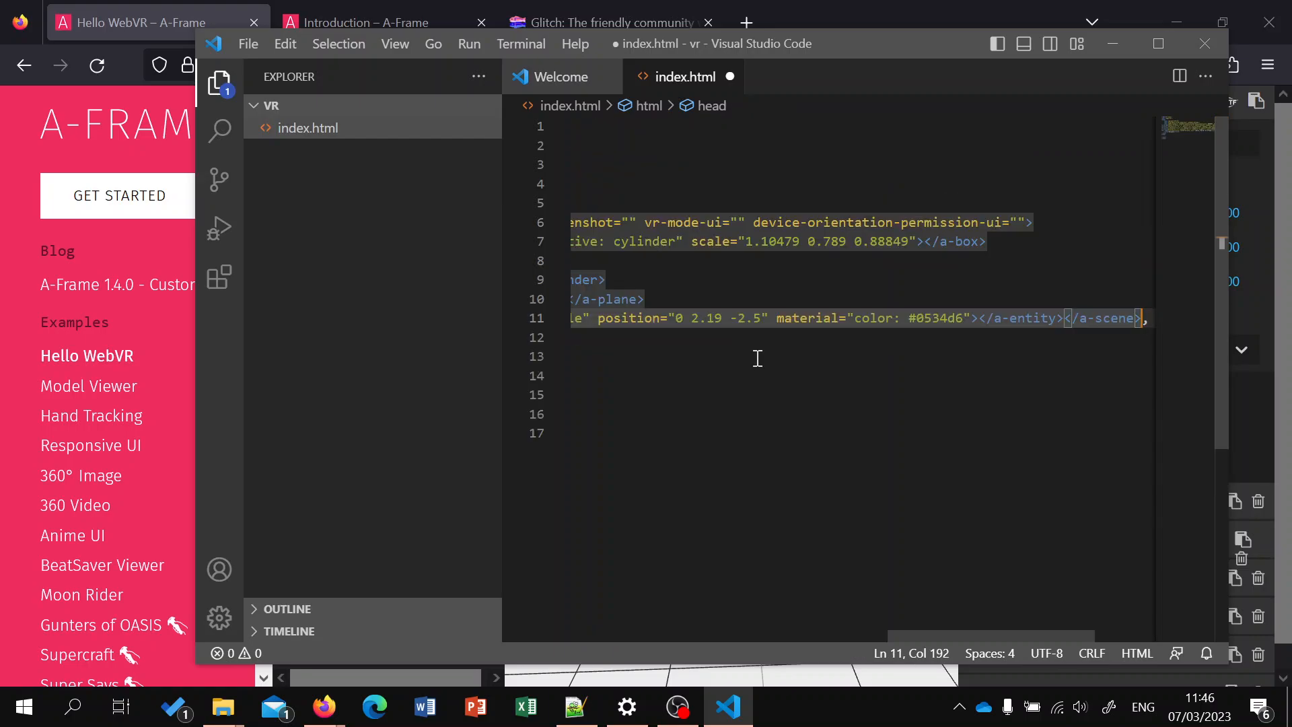
left_click(396, 43)
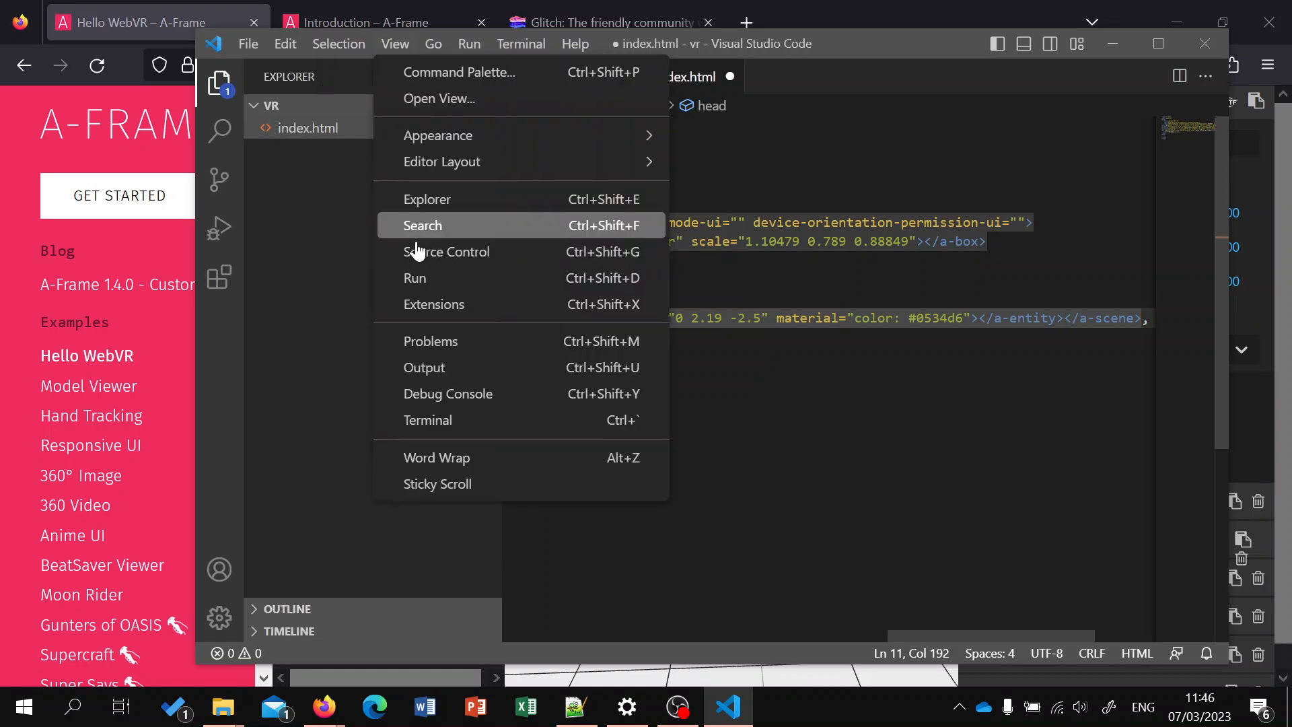
left_click(434, 455)
left_click(1158, 43)
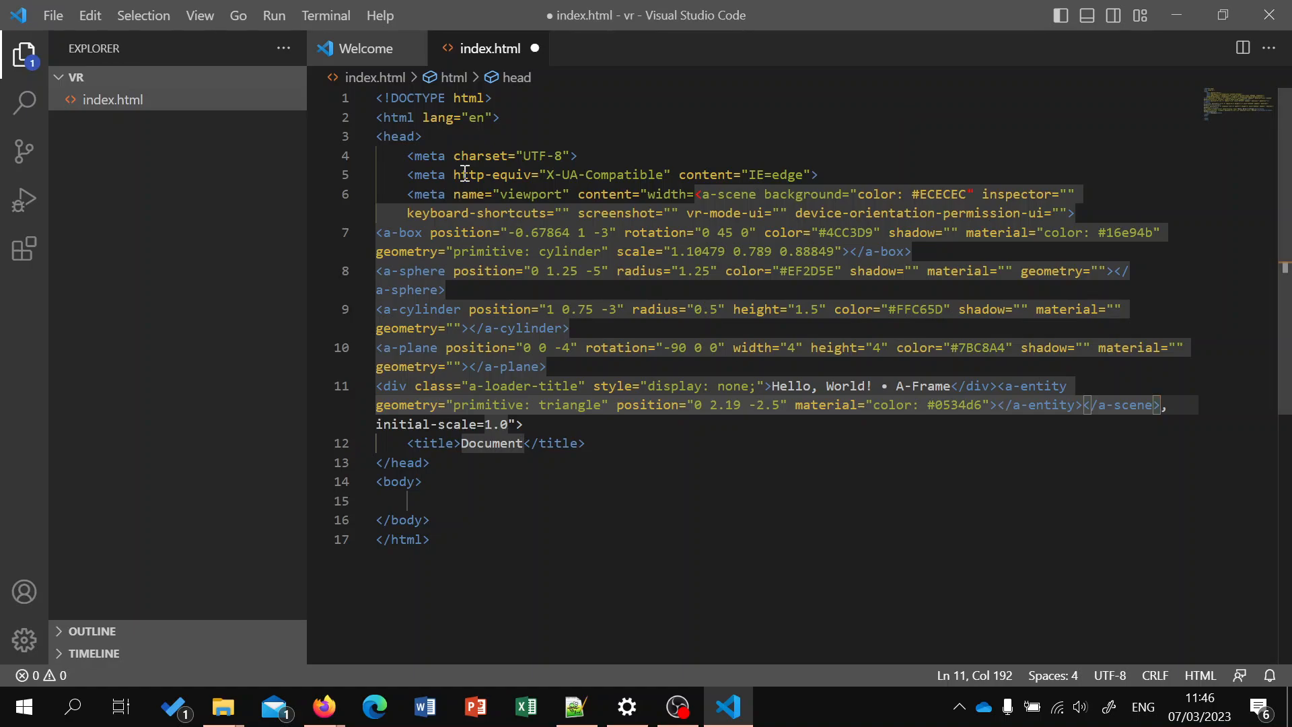
Step: Undo the paste in the head and paste the copied a-scene markup inside the body element instead
left_click(439, 230)
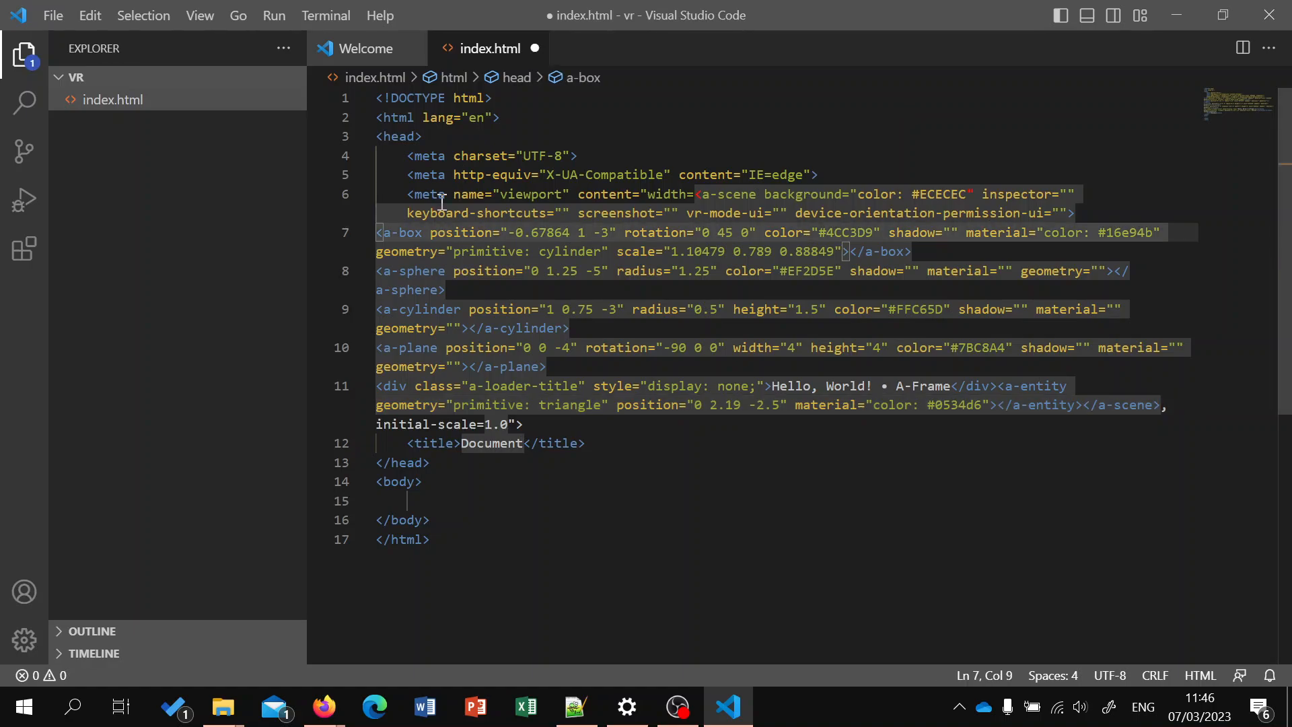
key("ctrl+z")
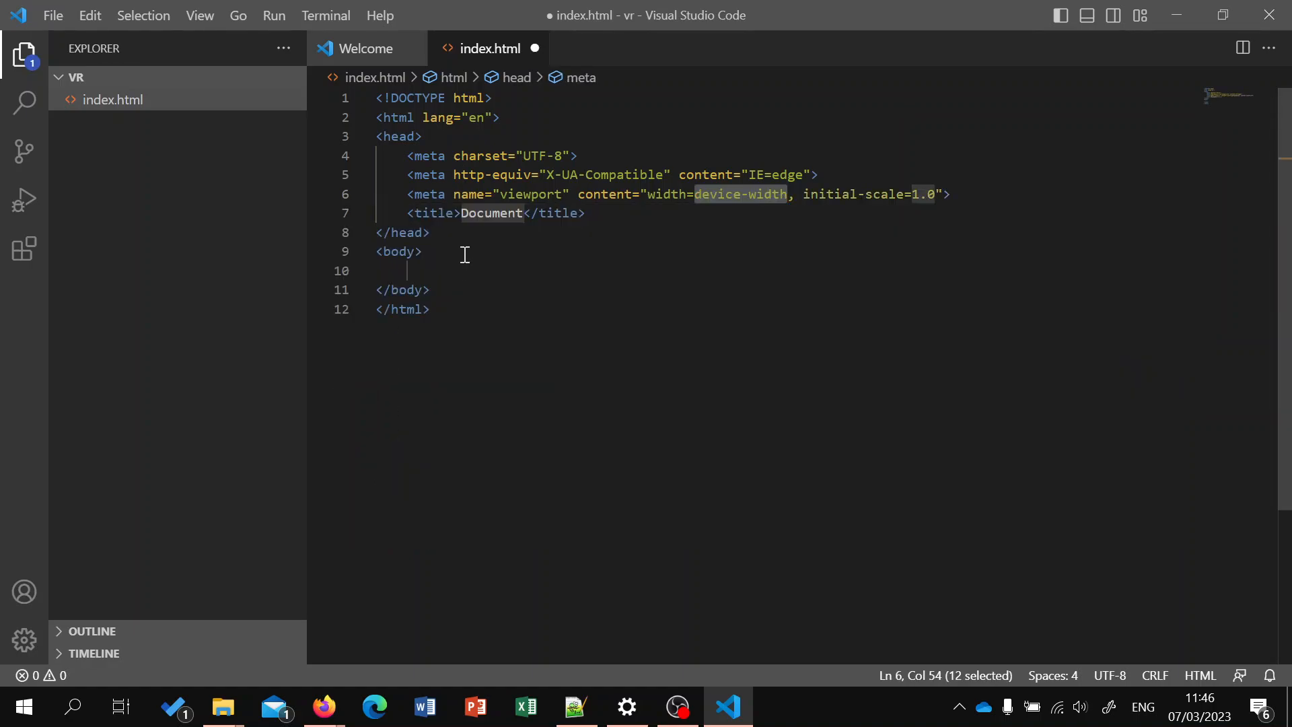
left_click(434, 269)
key("ctrl+v")
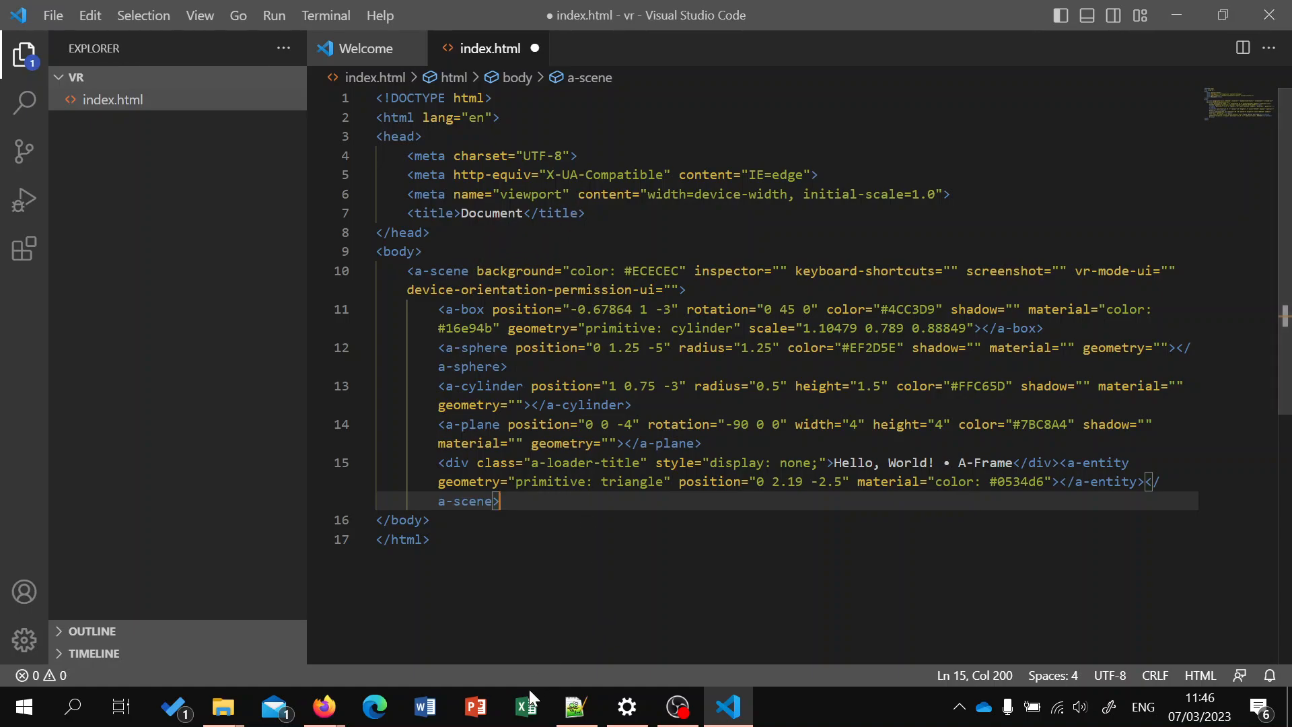
Step: Switch to Firefox and copy the aframe.min.js 1.4.0 script tag from the Getting Started example in the A-Frame introduction
mouse_move(325, 711)
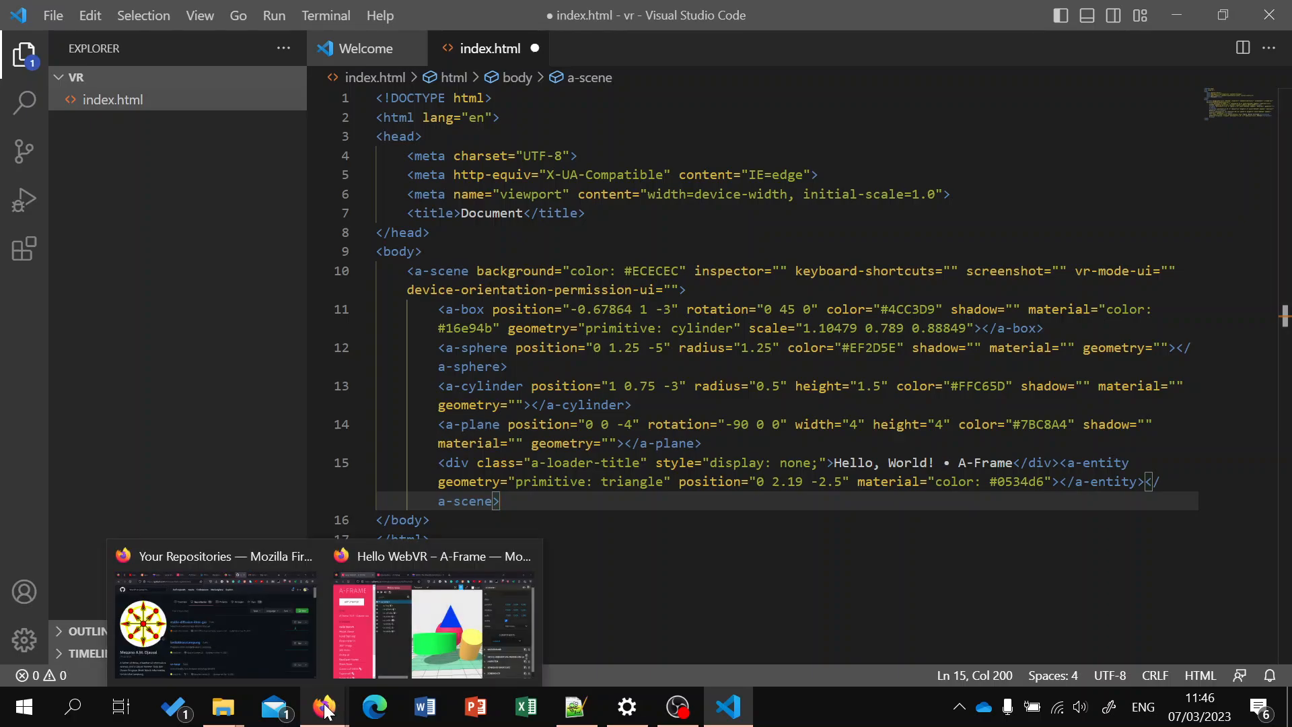
left_click(383, 629)
left_click(410, 22)
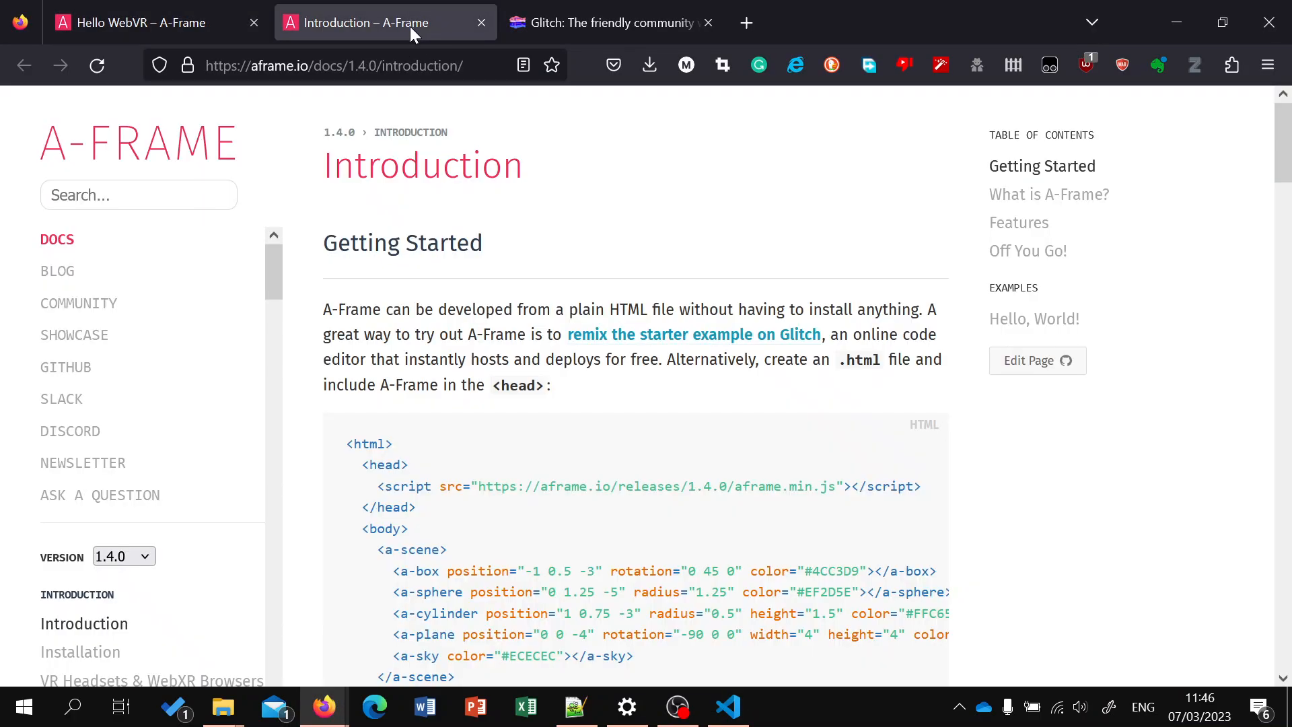
left_click(155, 24)
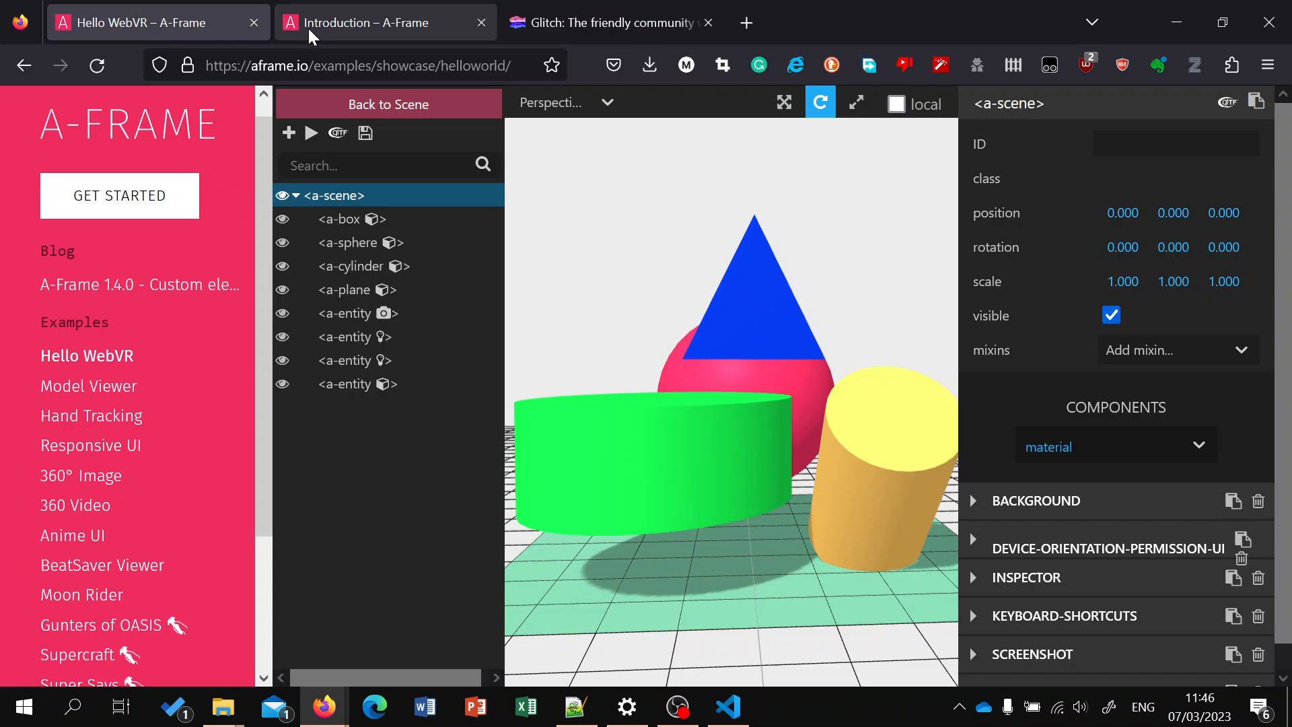
left_click(359, 22)
scroll(420, 421, "down", 5)
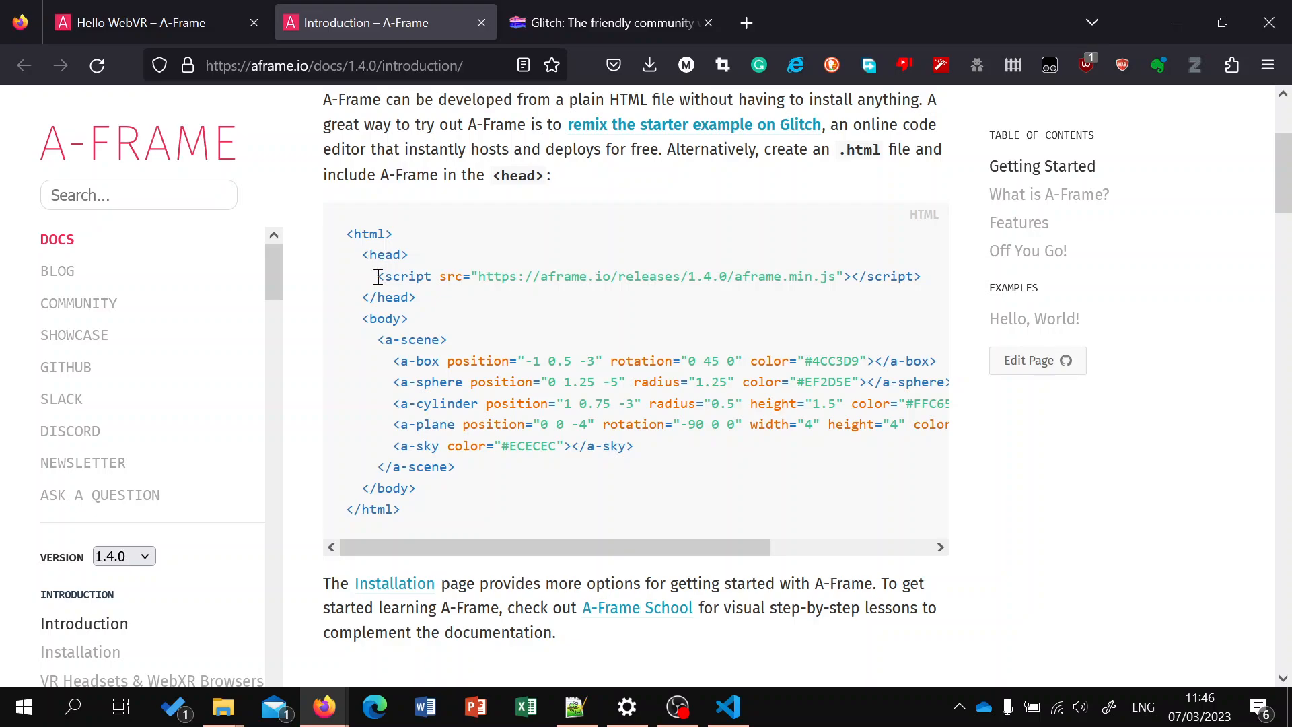
left_click_drag(378, 276, 684, 275)
left_click_drag(796, 276, 878, 276)
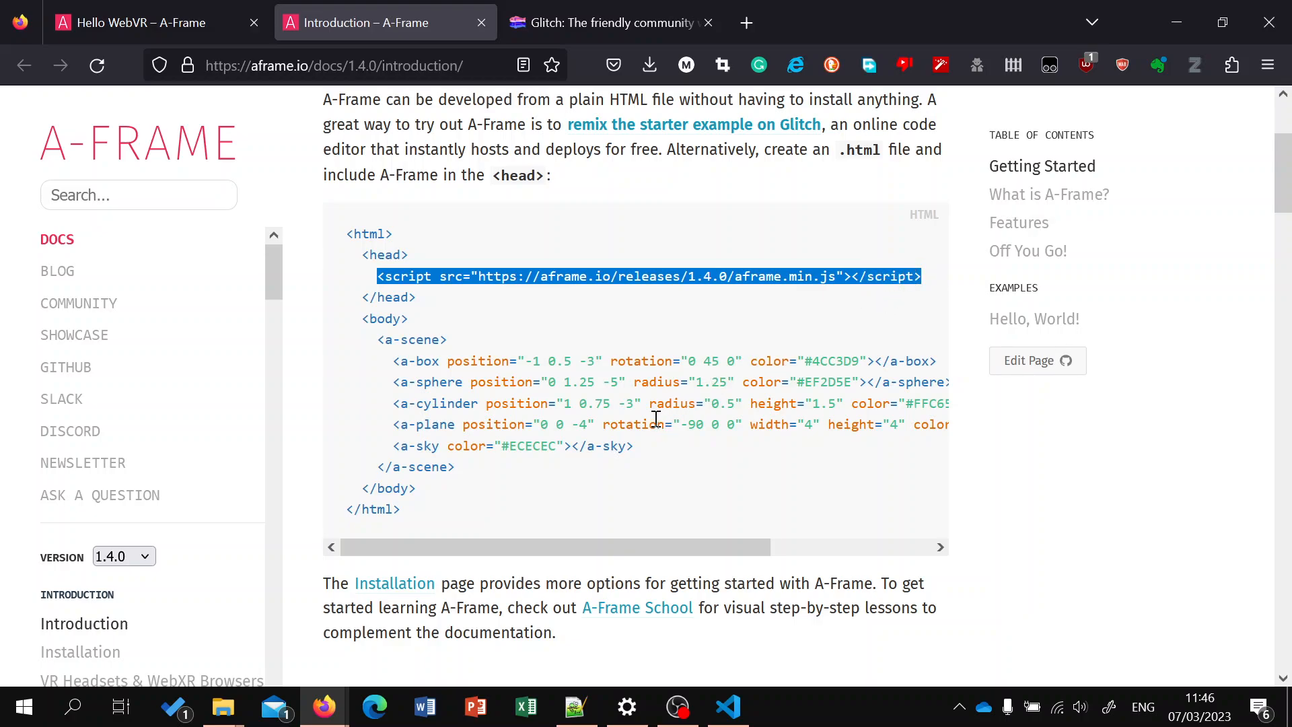
Step: Back in Visual Studio Code, add the copied A-Frame script tag below the viewport meta tag in index.html and save the file
key("alt+Tab")
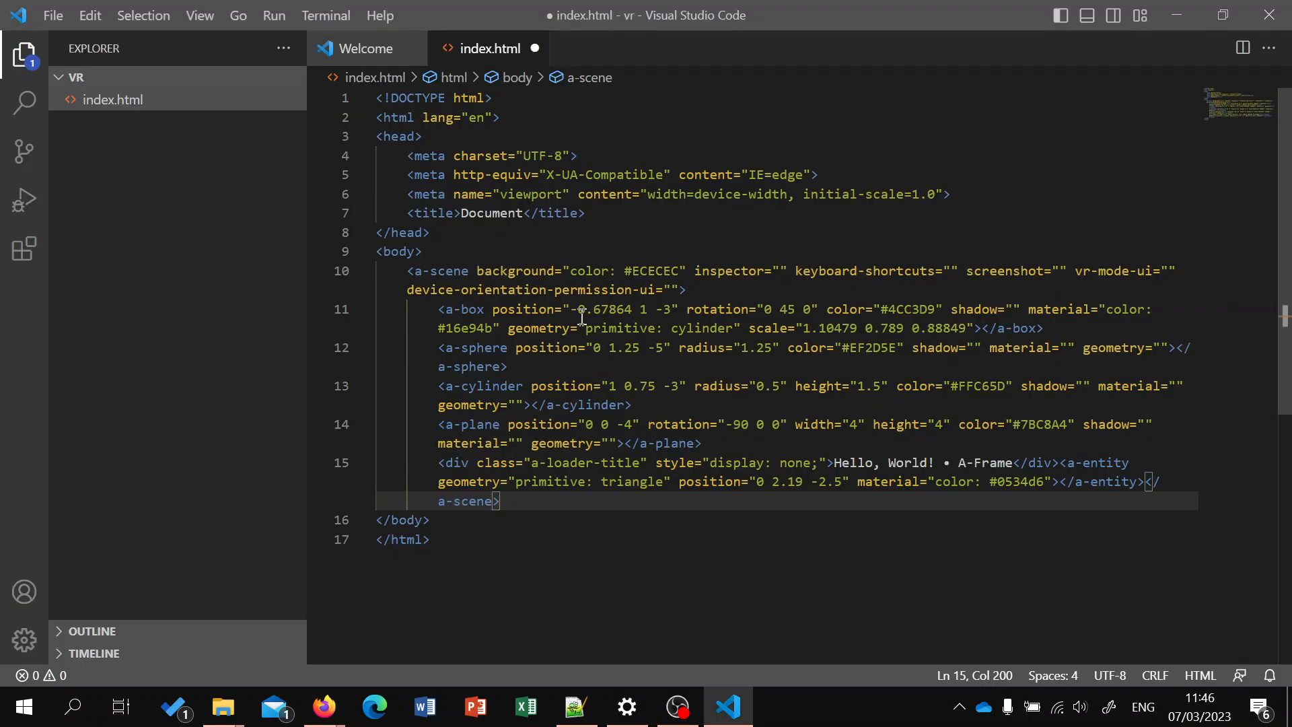
left_click(987, 194)
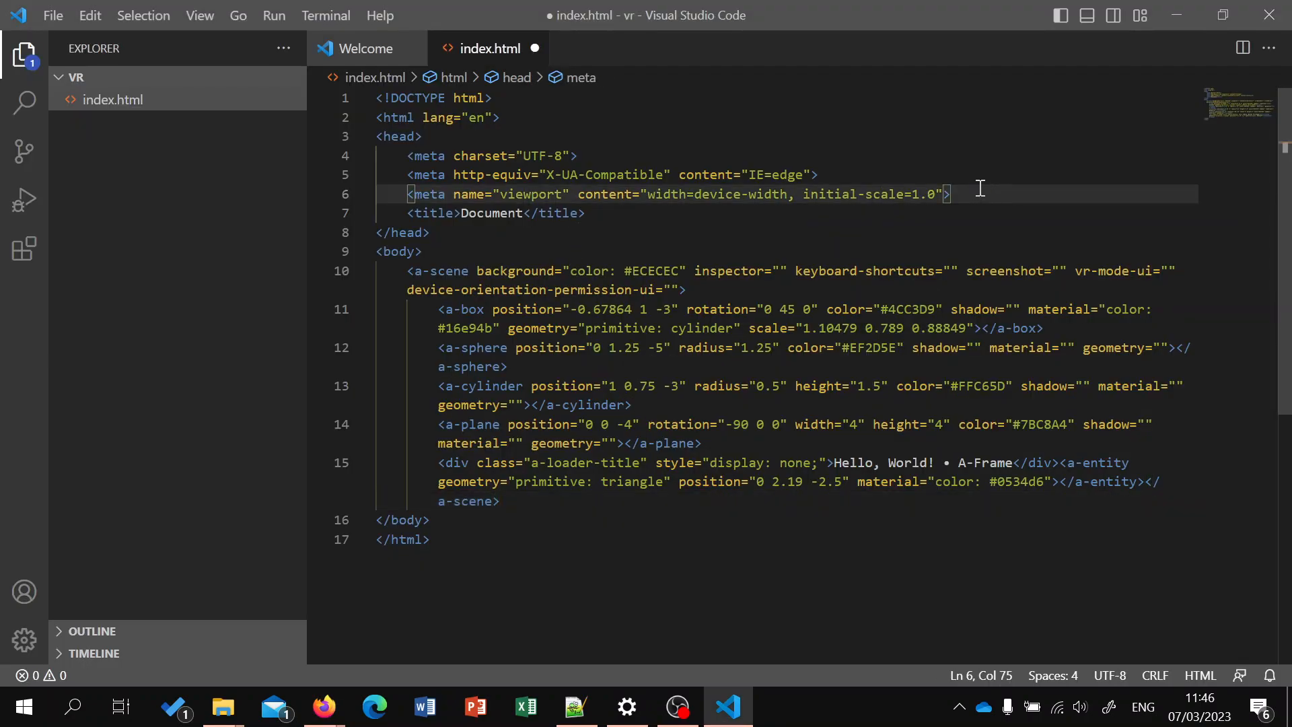
key("Return")
type("<script src=\"https://aframe.io/releases/1.4.0/aframe.min.js\"></script>")
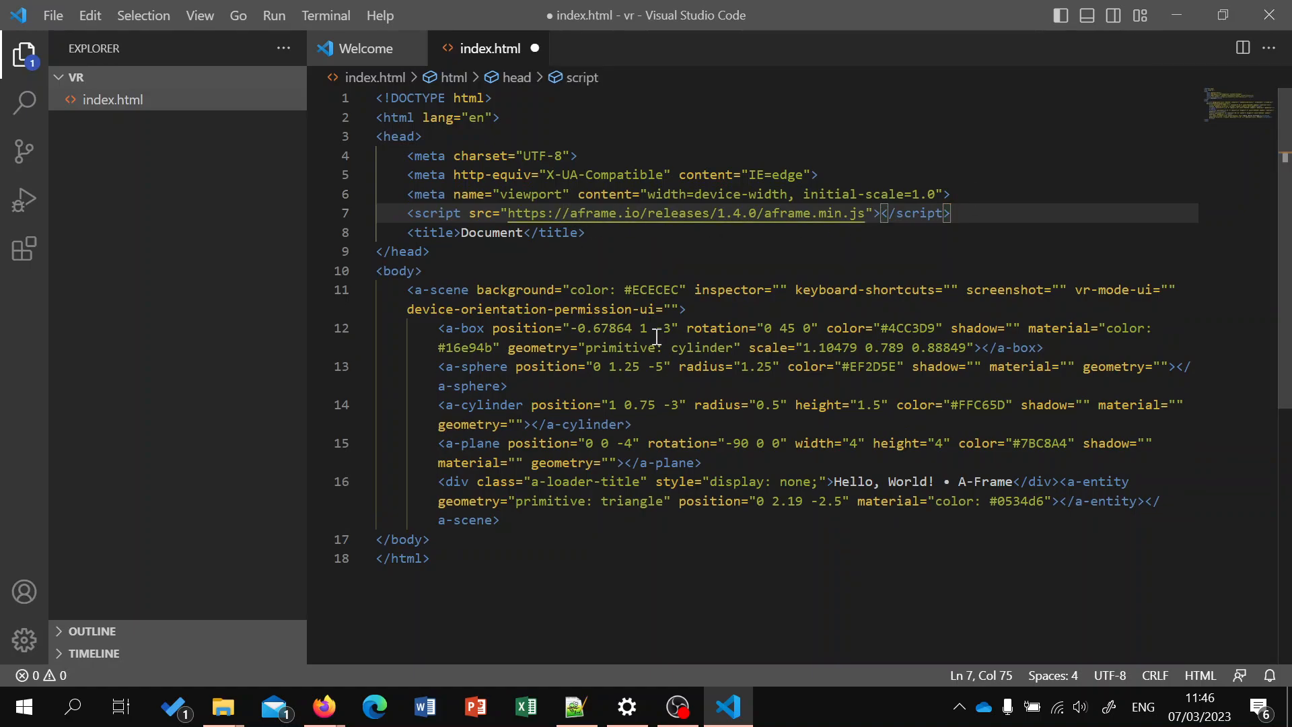
key("ctrl+s")
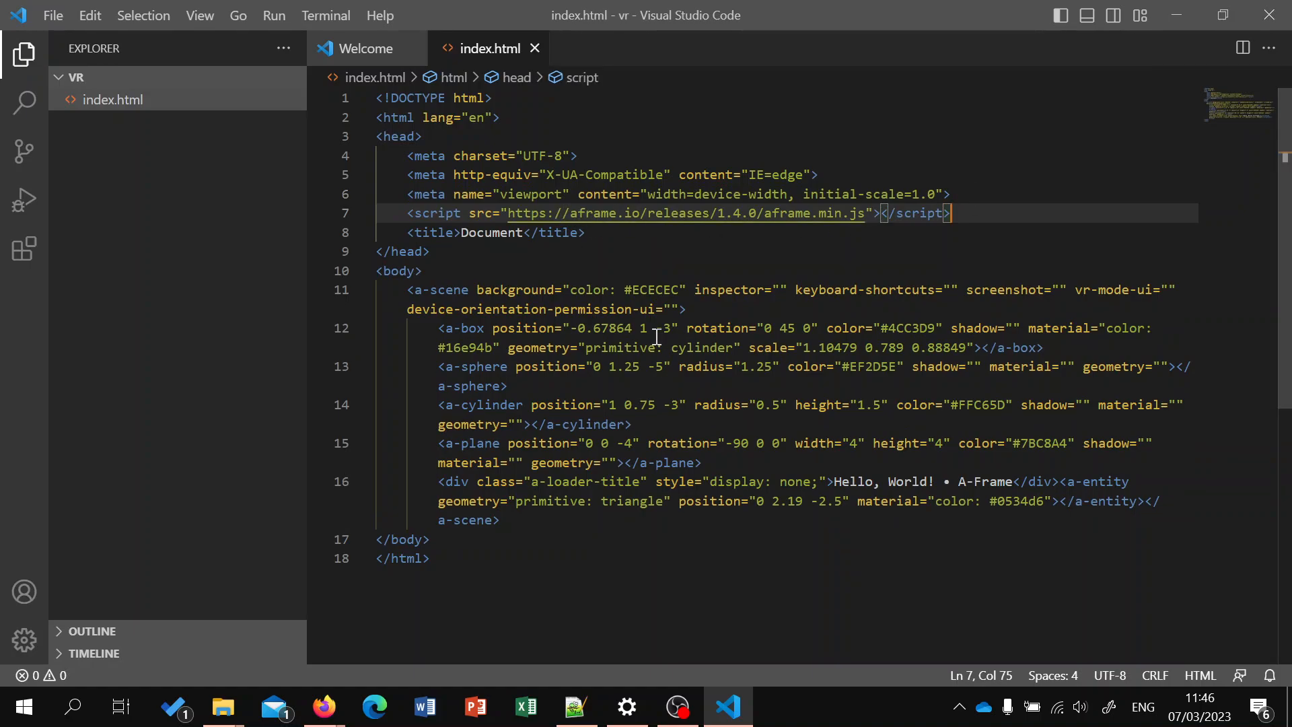
right_click(154, 113)
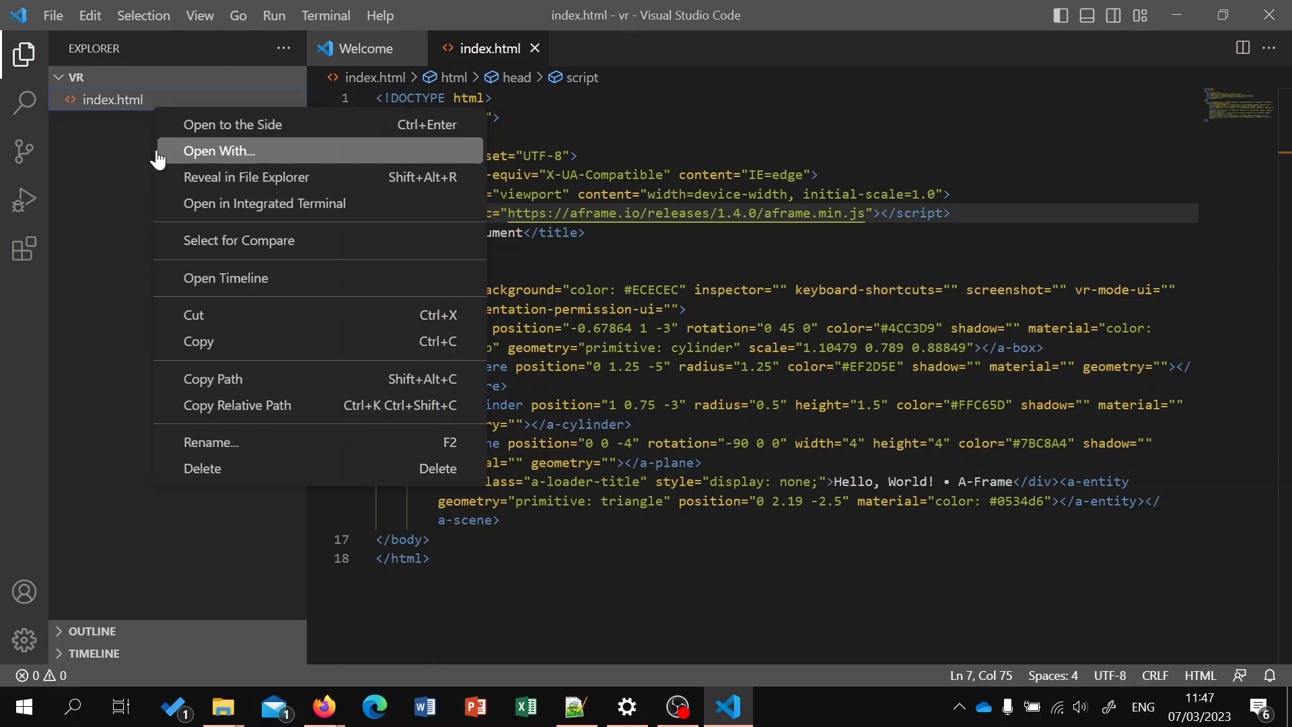
left_click(116, 128)
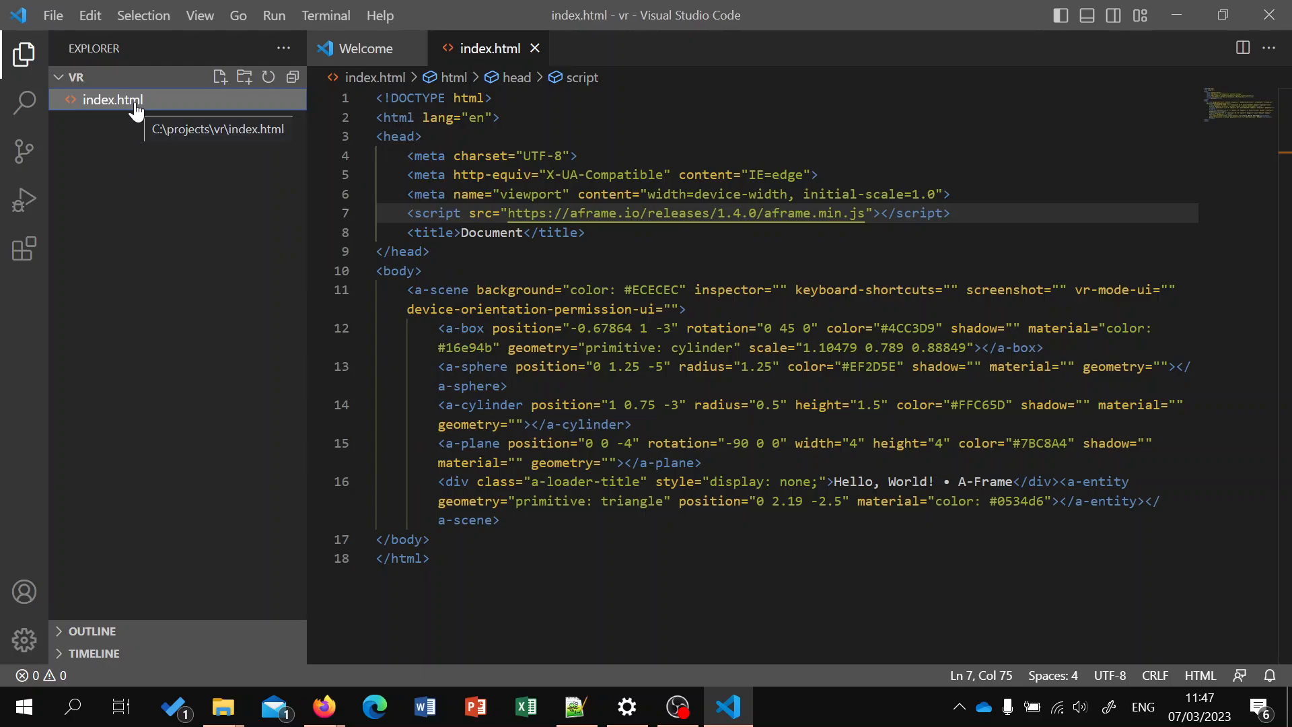
right_click(136, 107)
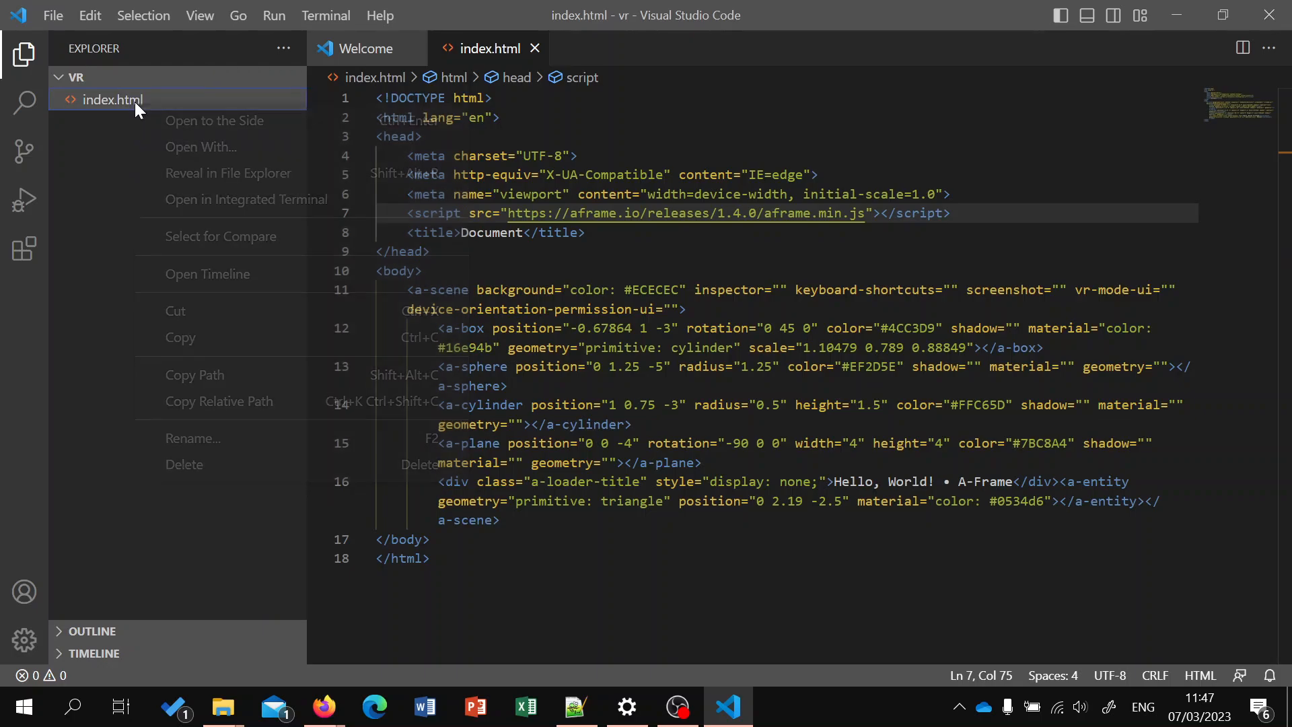
left_click(172, 121)
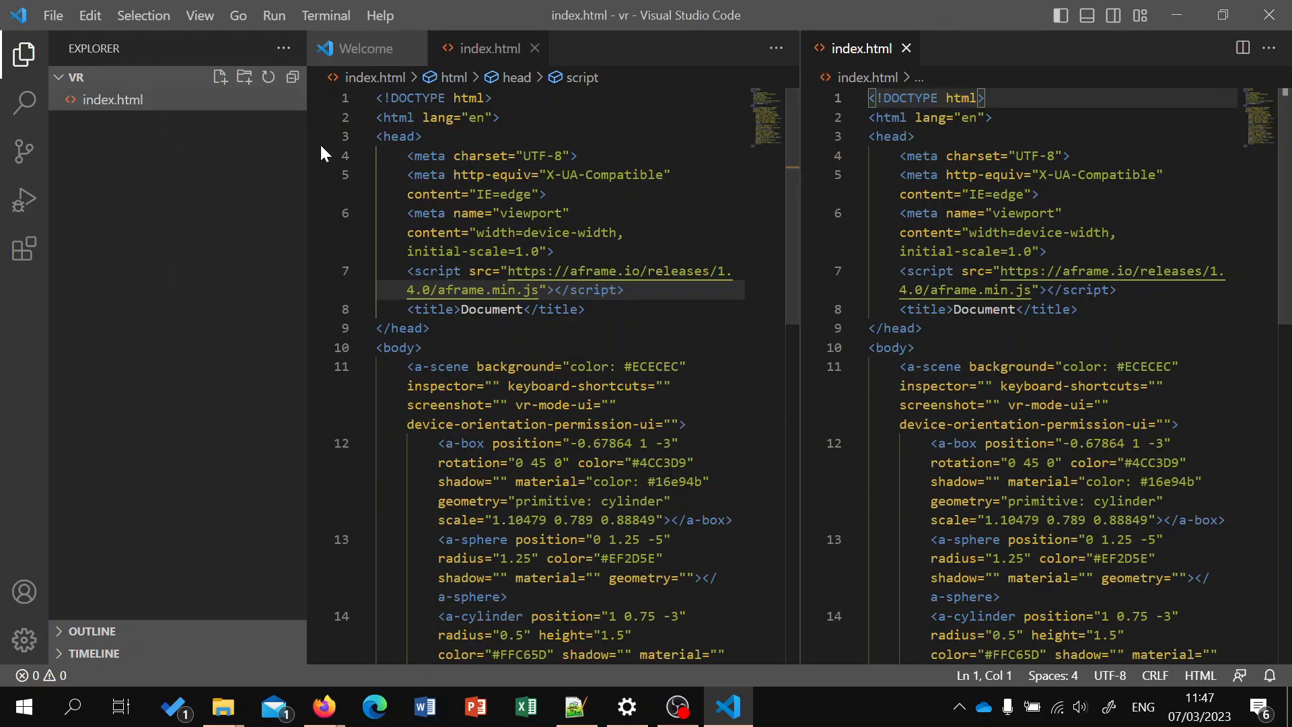
left_click(906, 50)
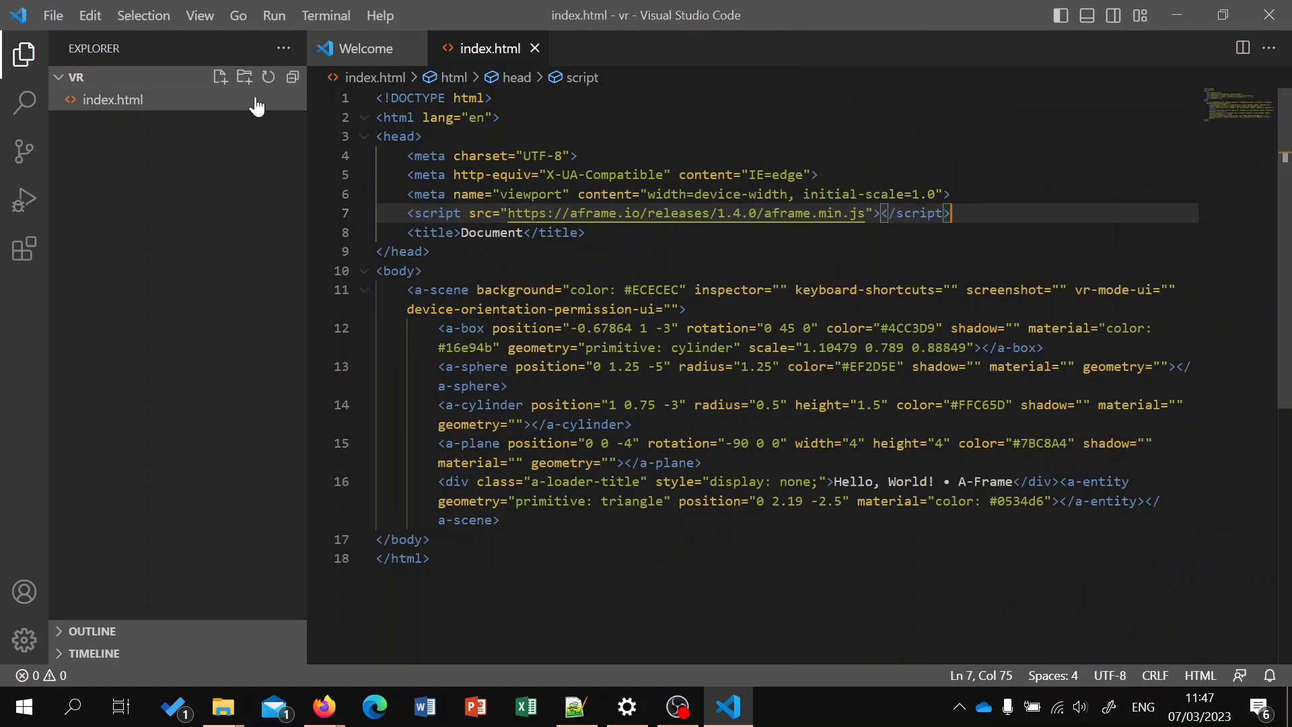
right_click(200, 102)
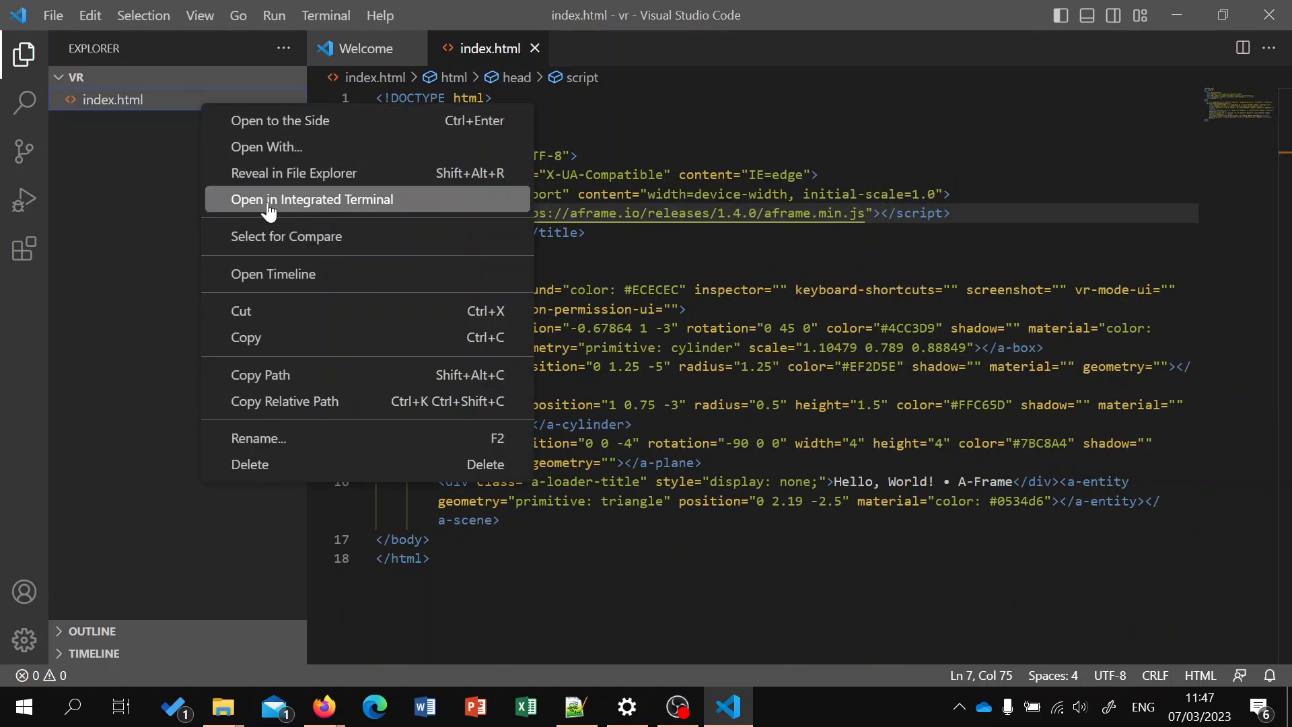
left_click(272, 147)
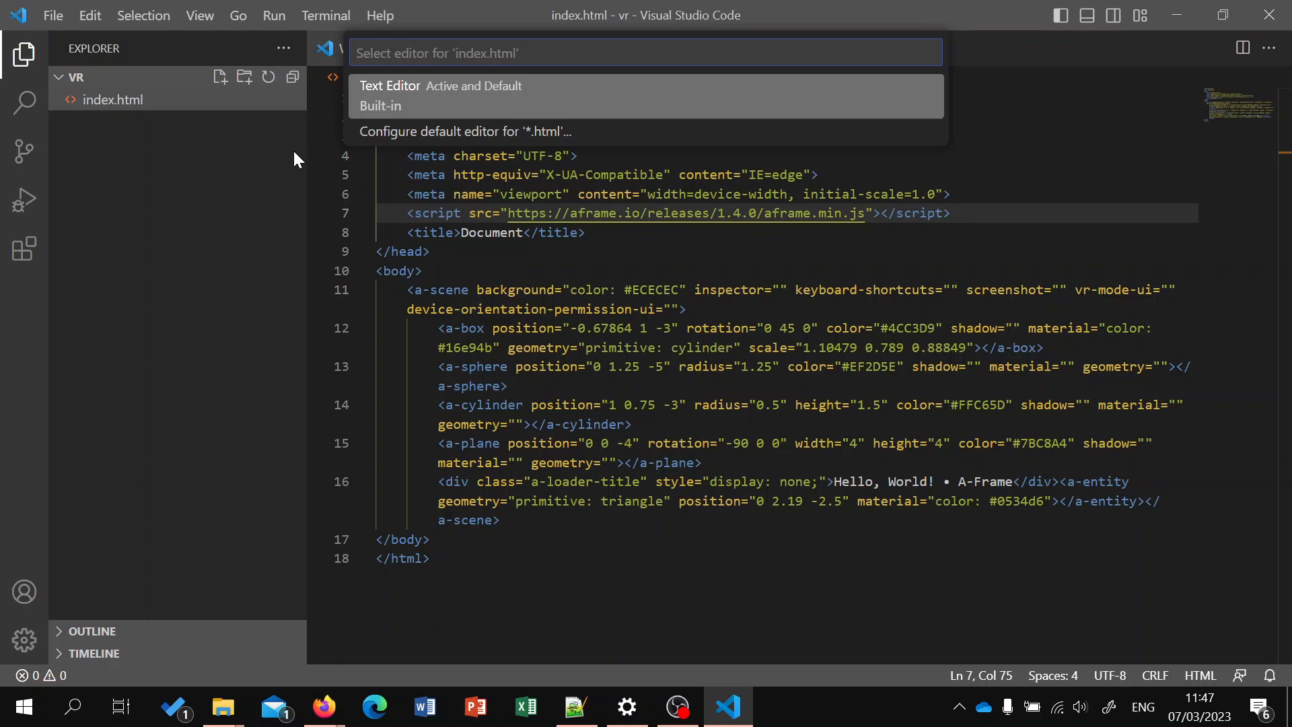
left_click(525, 132)
type("inter")
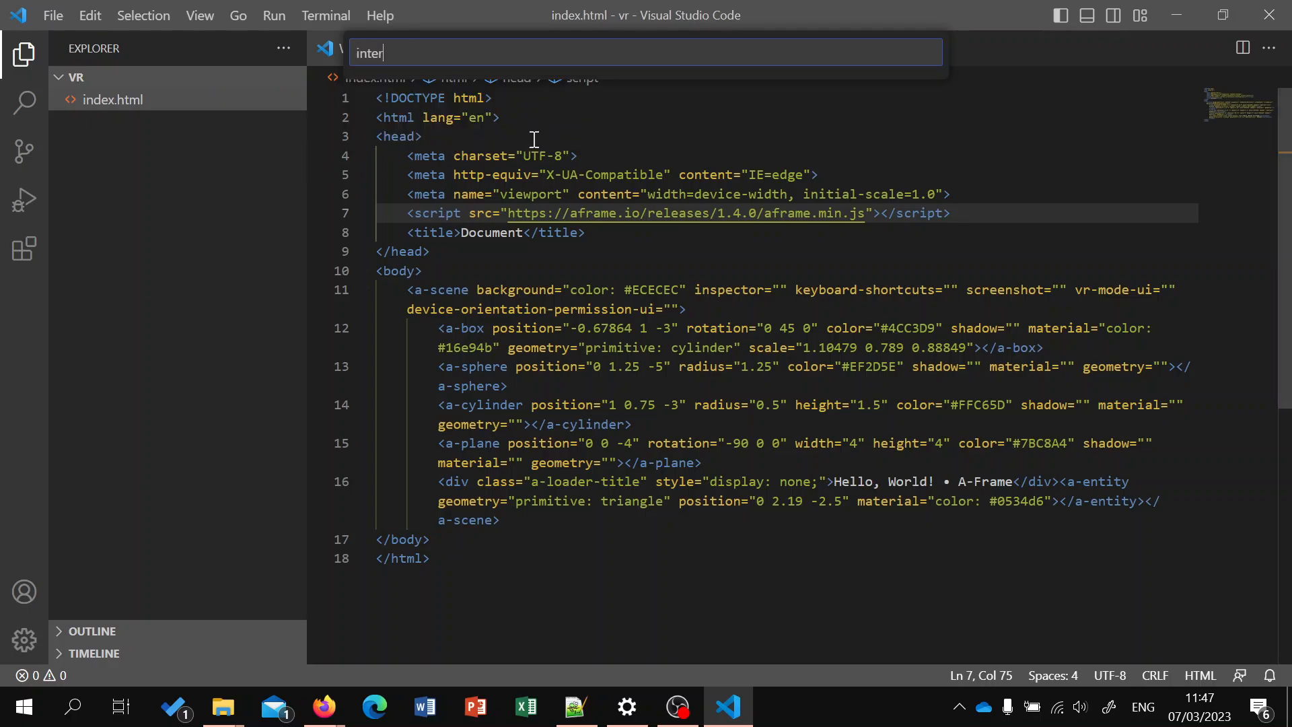
key("BackSpace")
key("BackSpace")
key("BackSpace")
key("BackSpace")
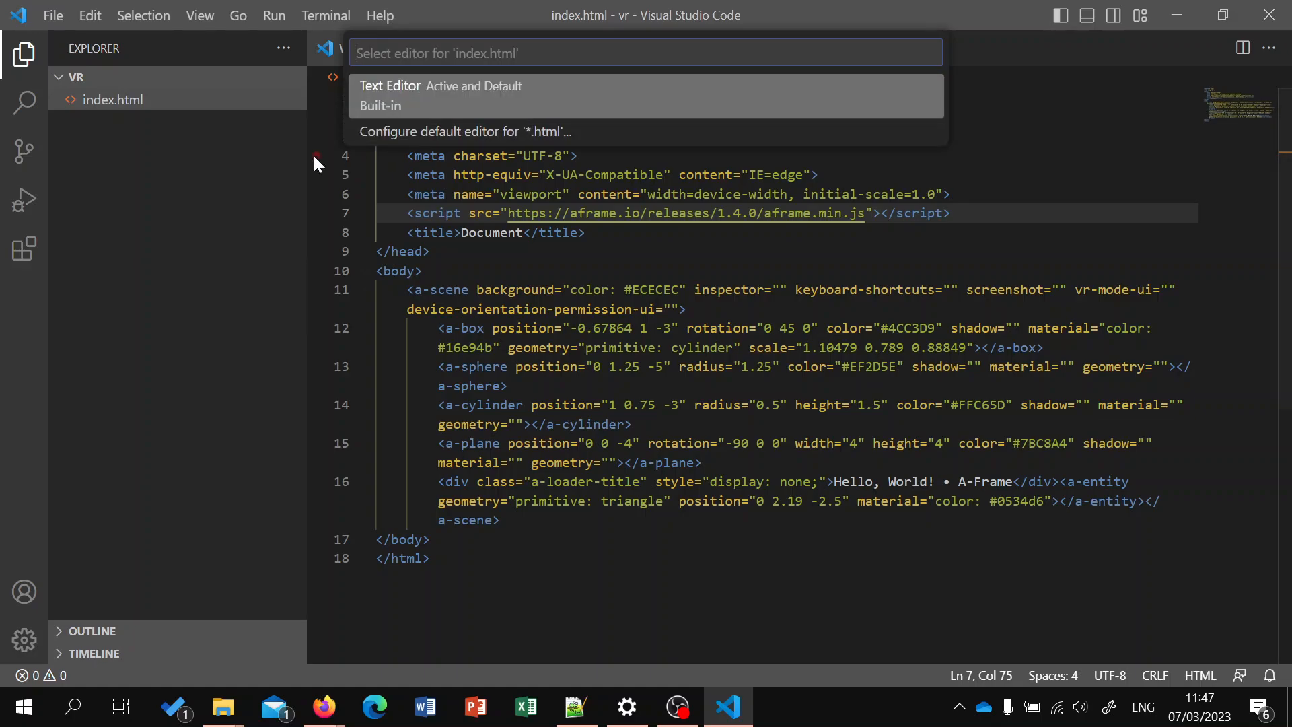
key("Escape")
Step: Reveal index.html in File Explorer, open it in Firefox and look around the rendered scene
left_click(230, 107)
right_click(231, 98)
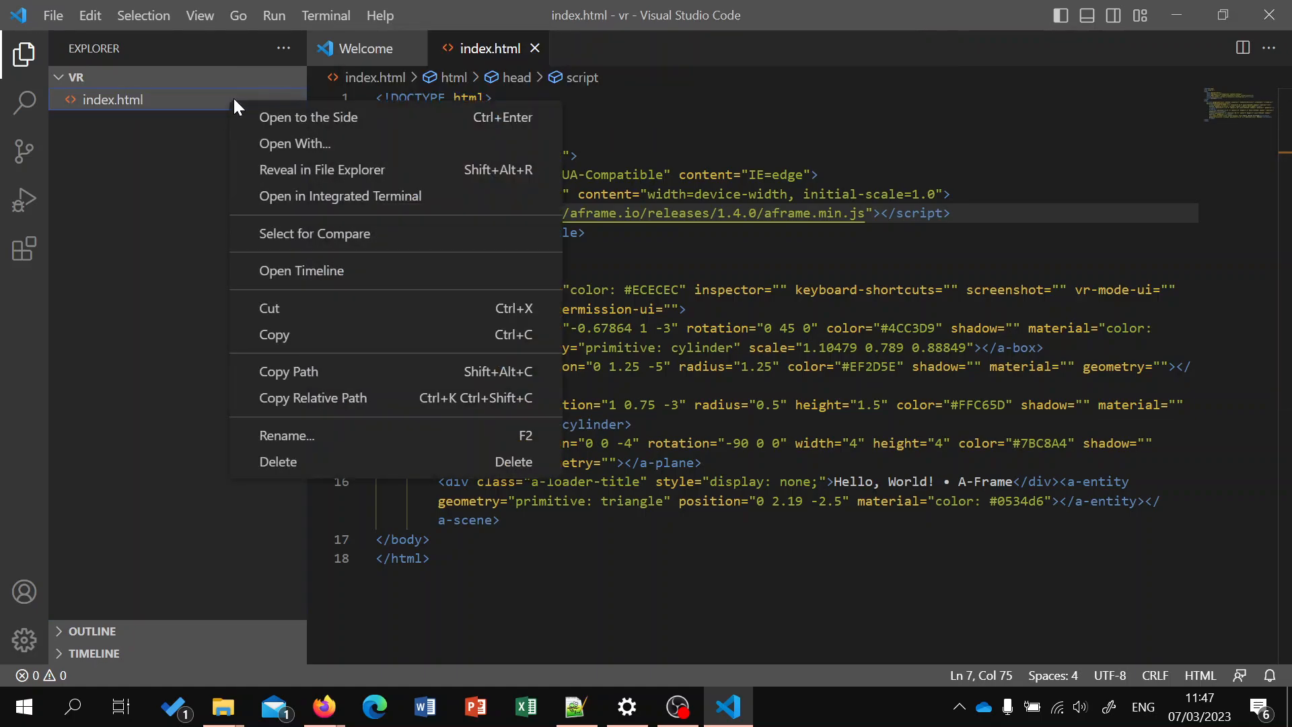
left_click(302, 168)
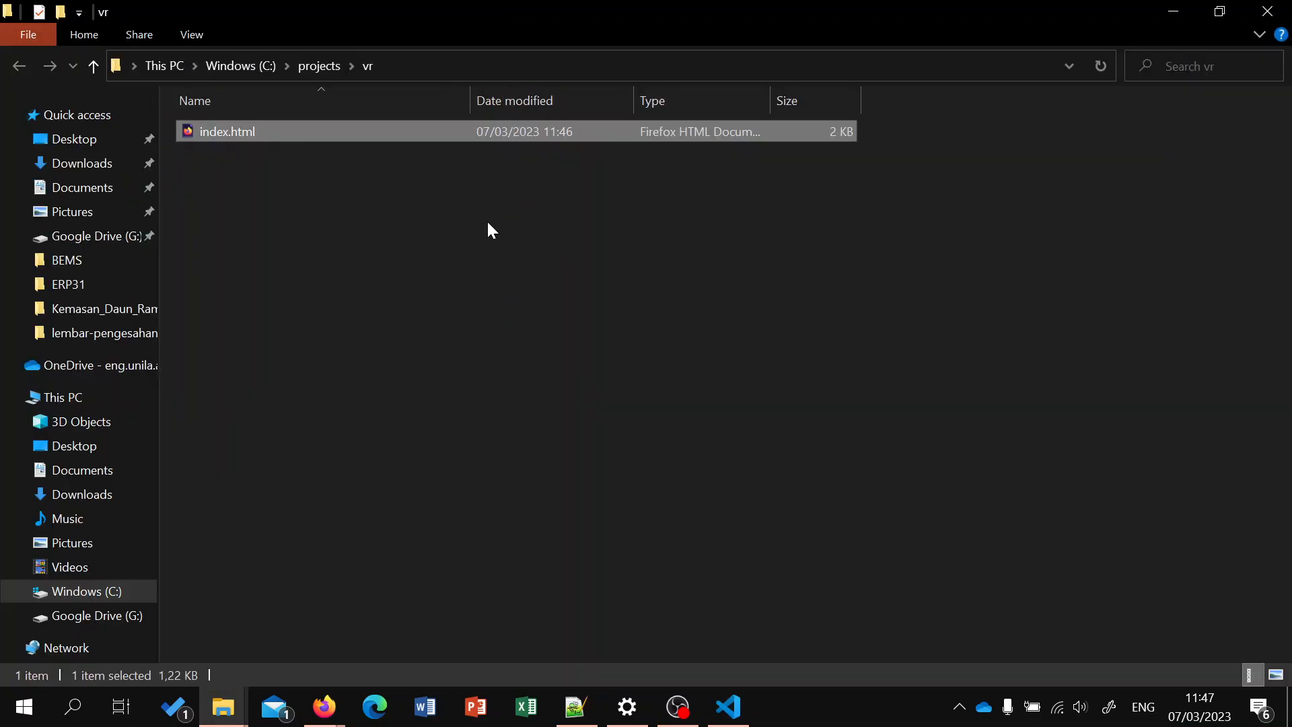
double_click(227, 132)
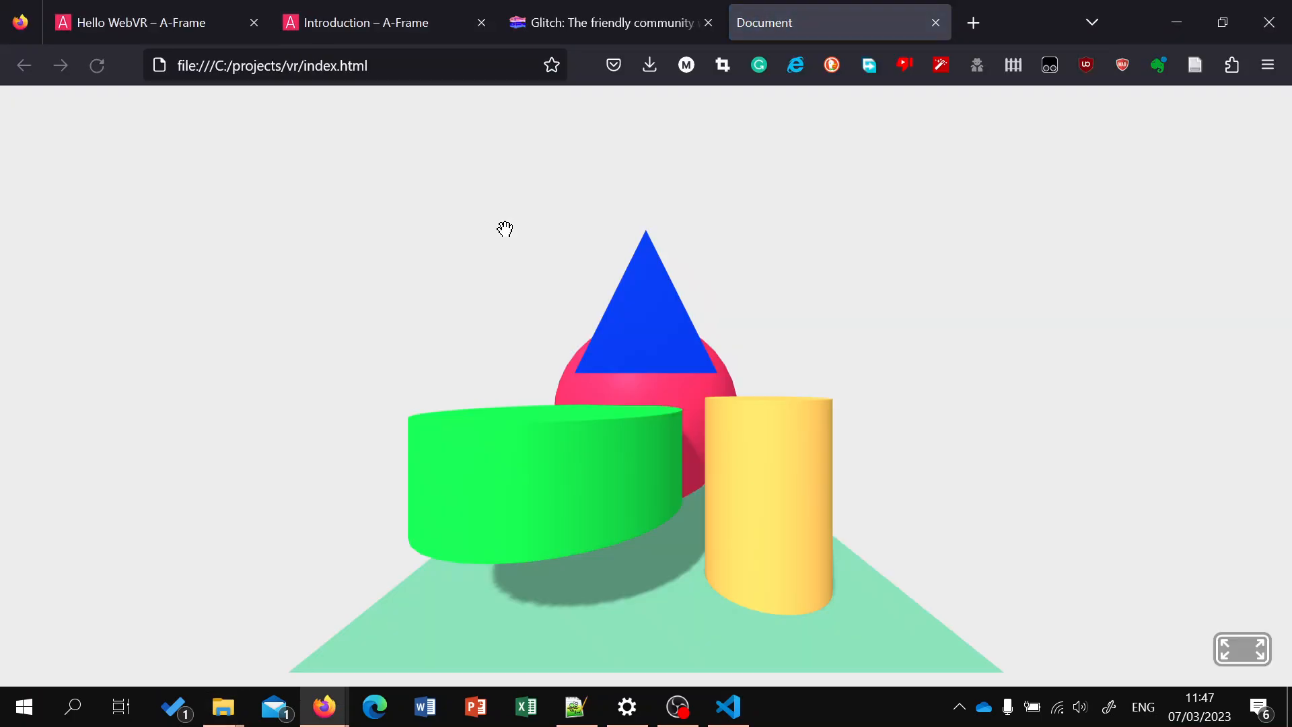
left_click_drag(505, 228, 539, 320)
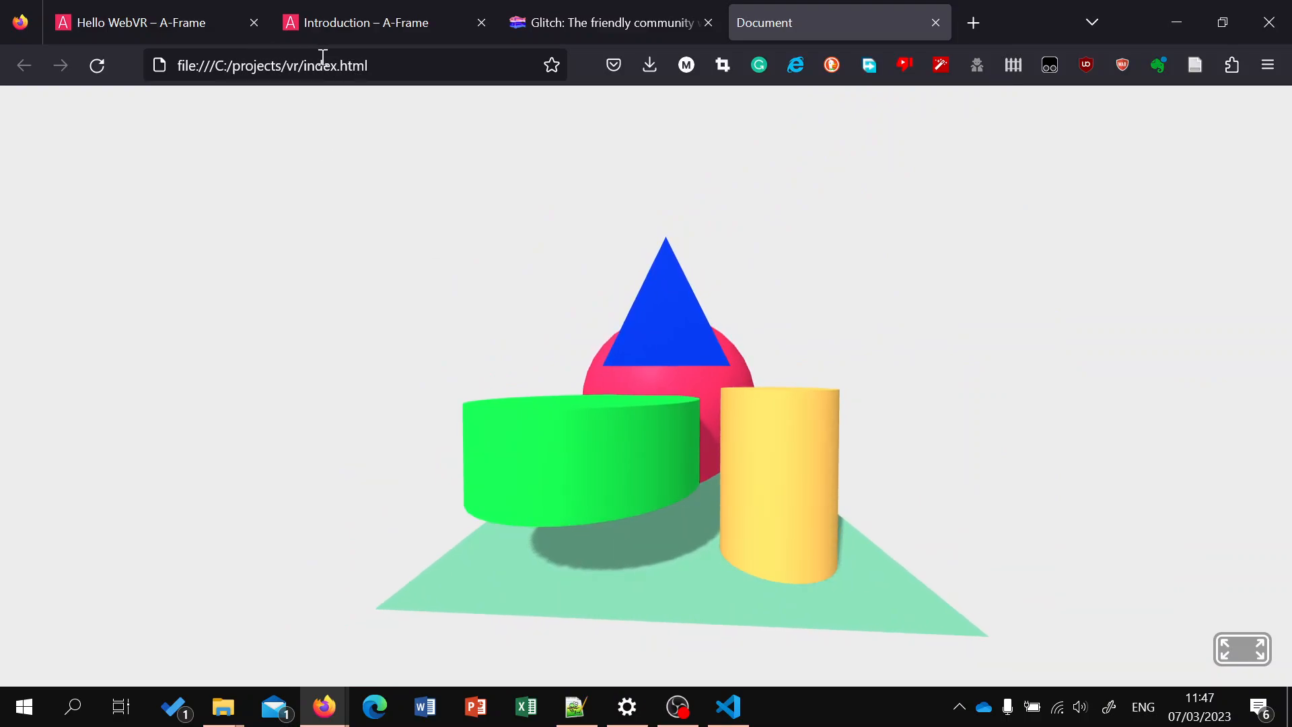
Step: Switch to the Glitch home page and look through its sections for a way to build and host WebXR projects
left_click(578, 22)
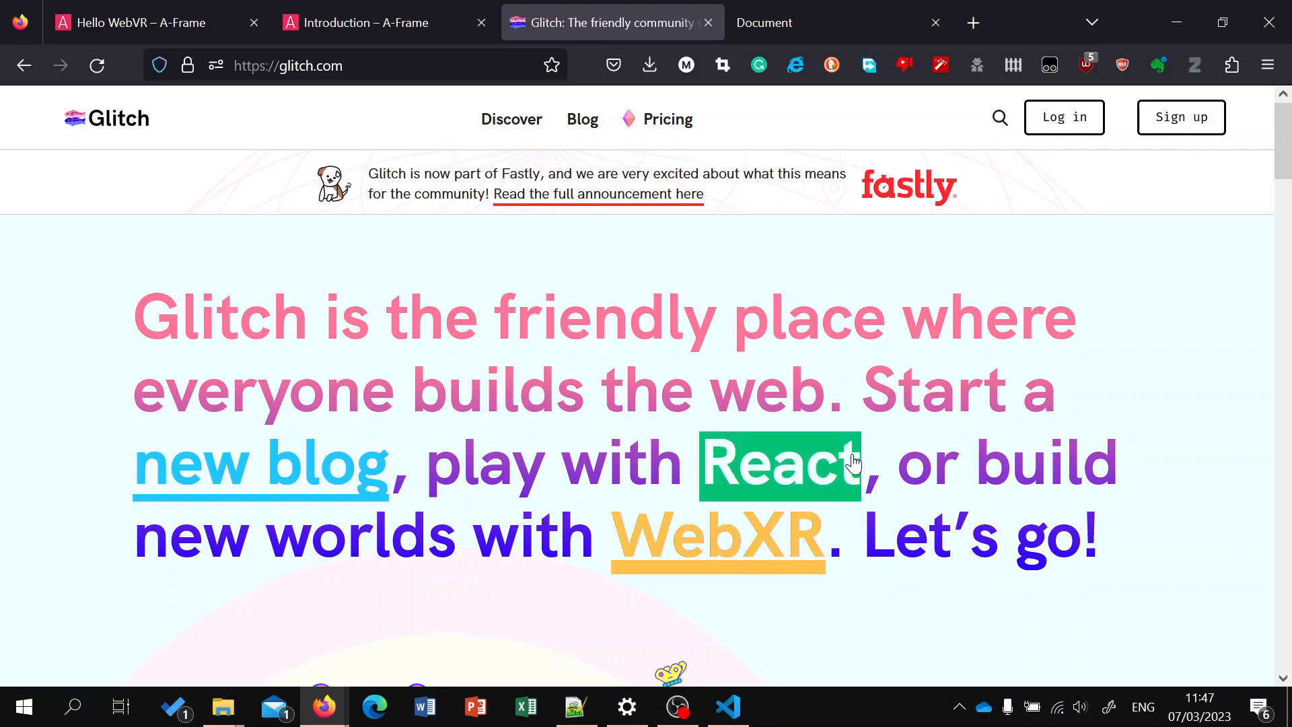
scroll(902, 397, "down", 2)
scroll(907, 369, "up", 2)
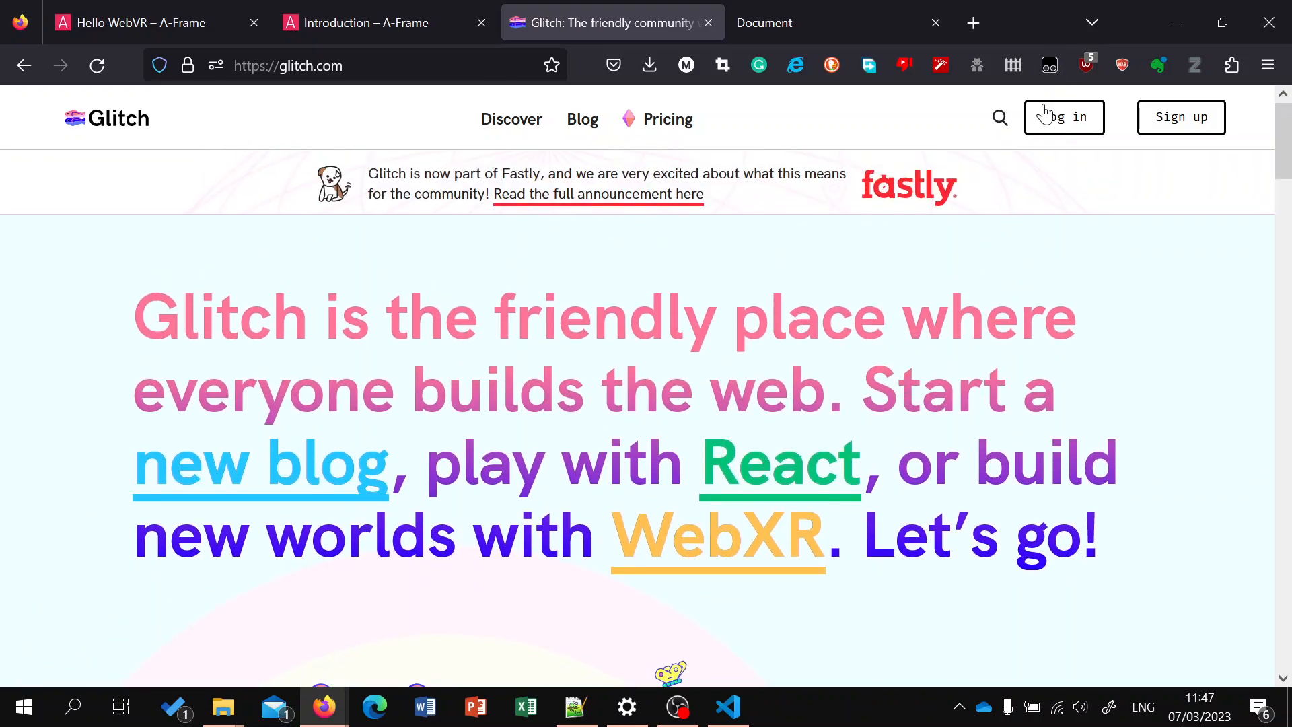
scroll(966, 290, "down", 8)
scroll(965, 319, "down", 10)
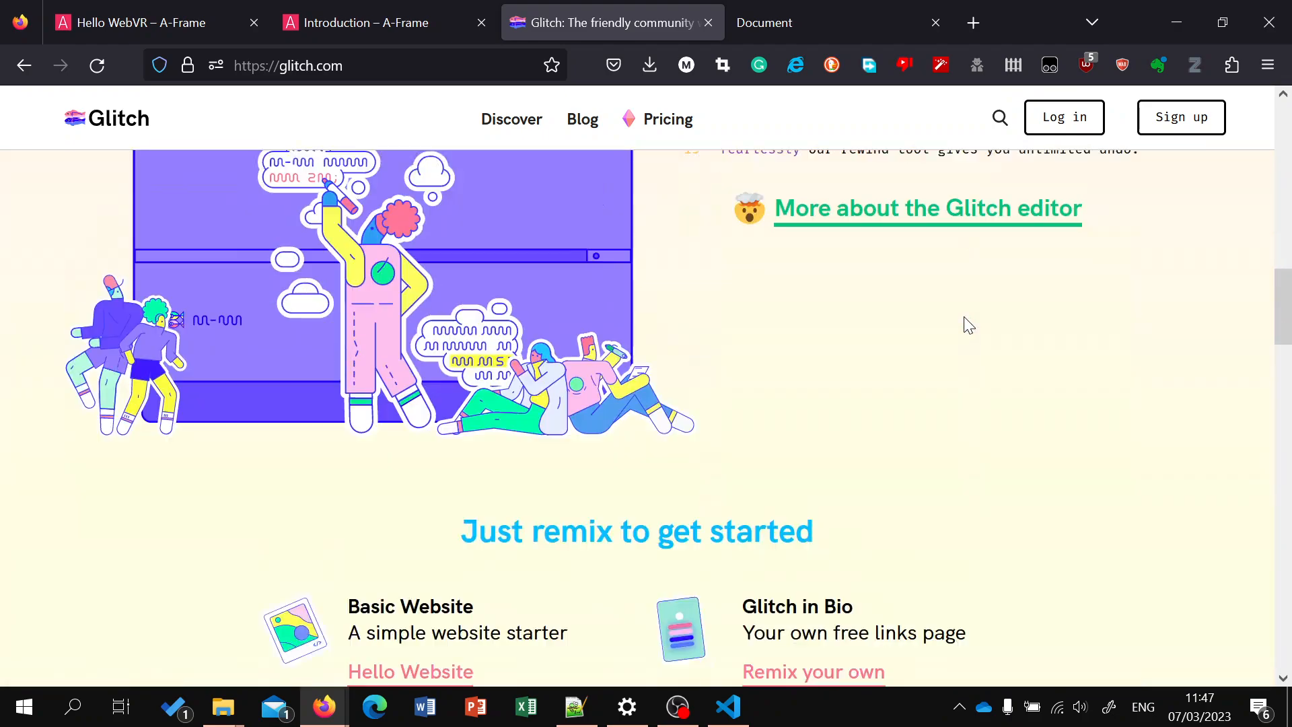
scroll(632, 264, "down", 5)
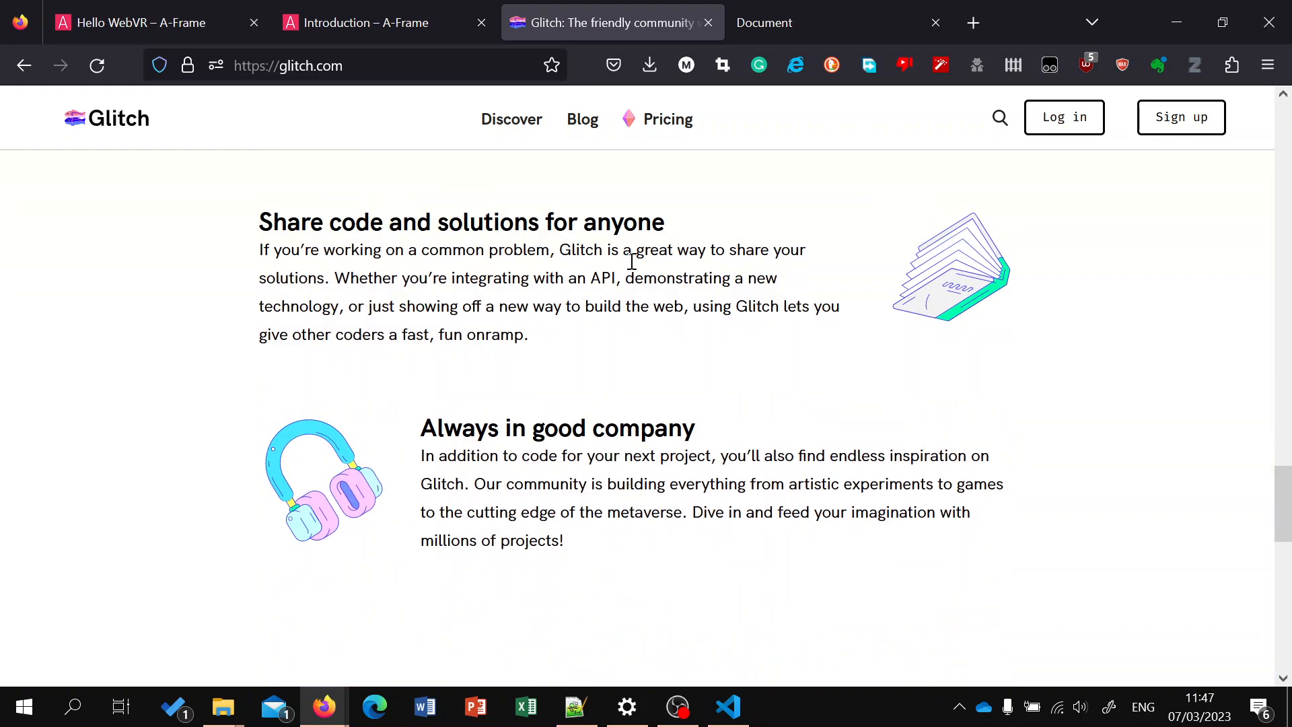
scroll(633, 266, "up", 15)
scroll(633, 268, "up", 6)
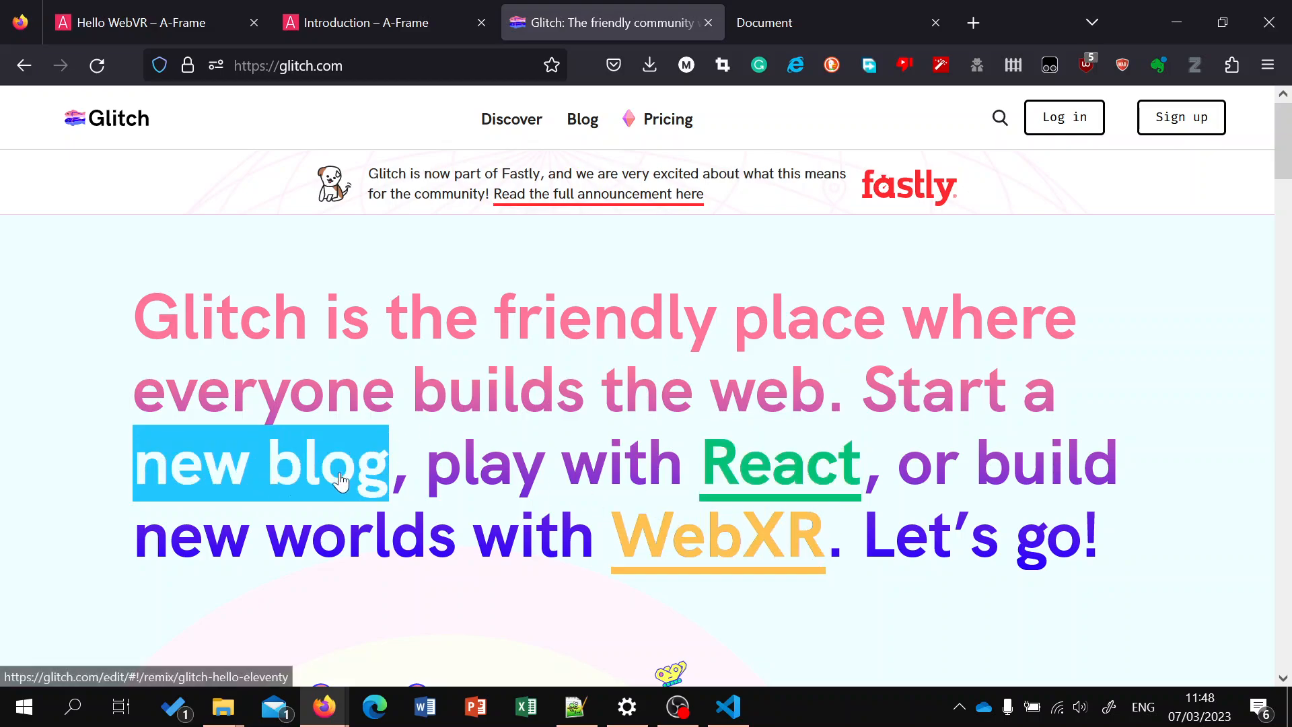
Step: Open Glitch's WebXR page and follow its link to A-Frame's official starter projects
left_click(731, 549)
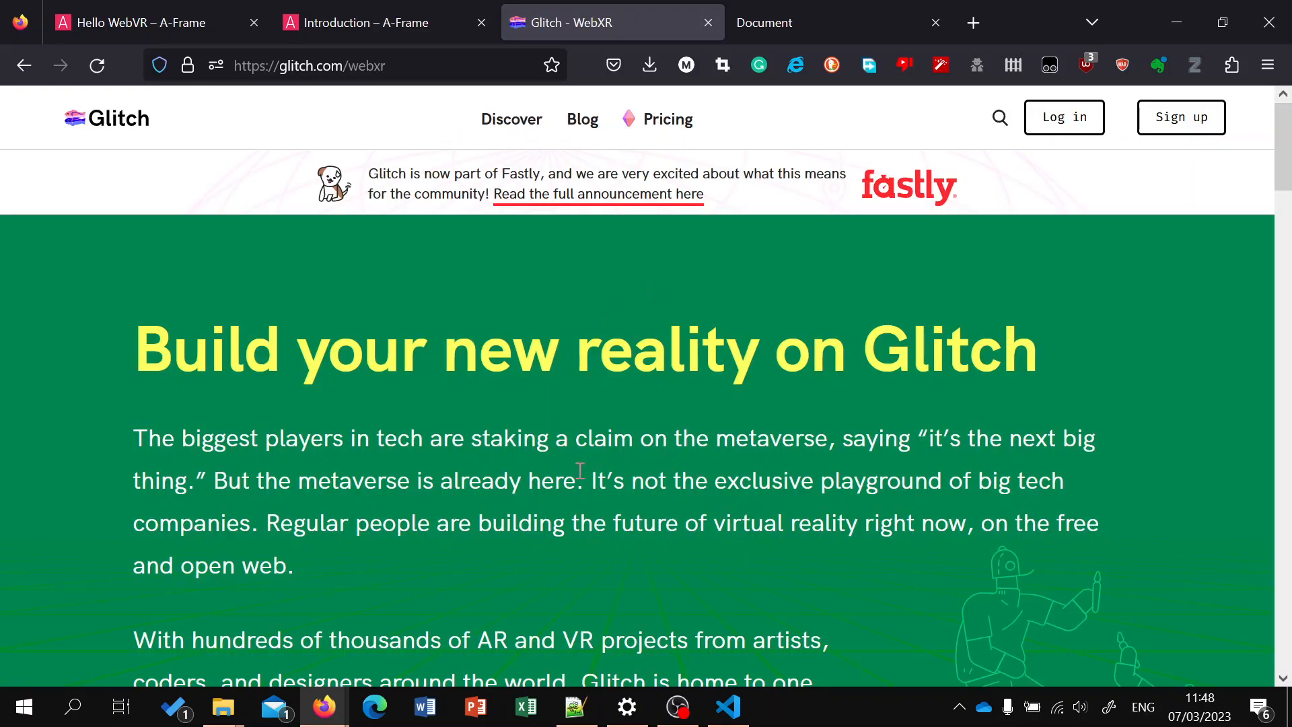
scroll(599, 442, "down", 10)
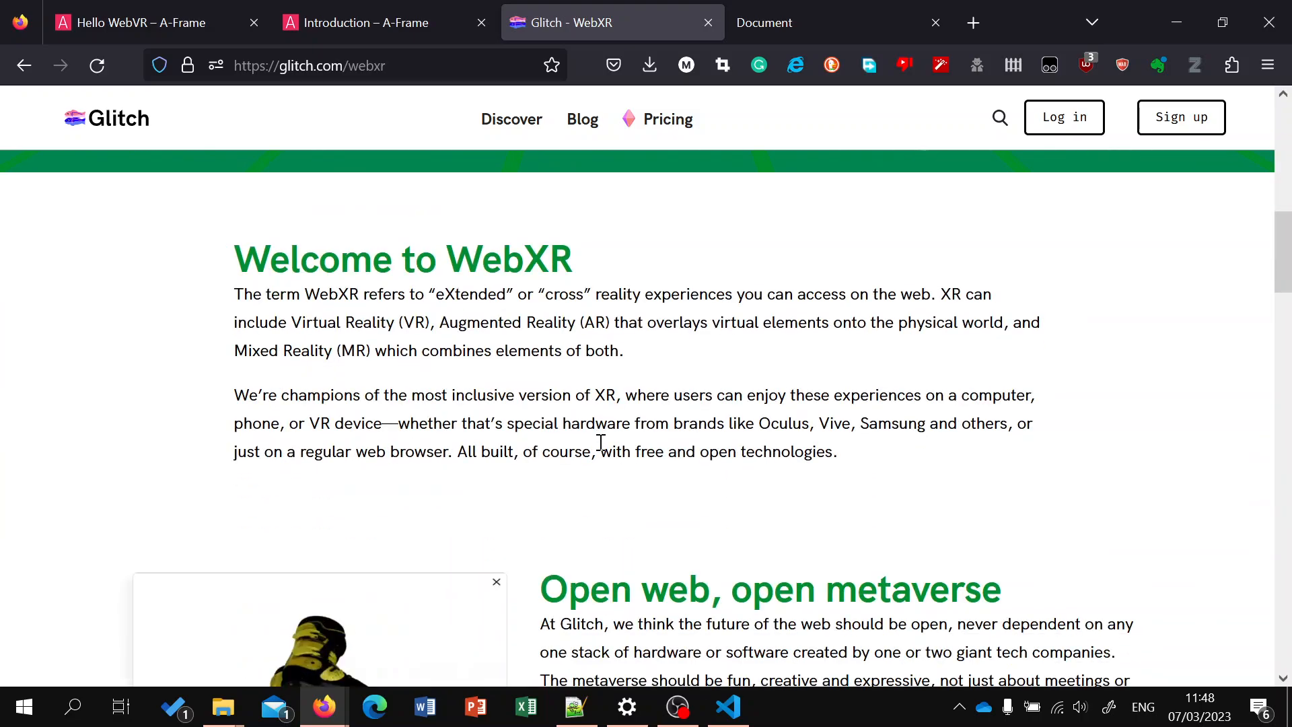
scroll(601, 442, "down", 13)
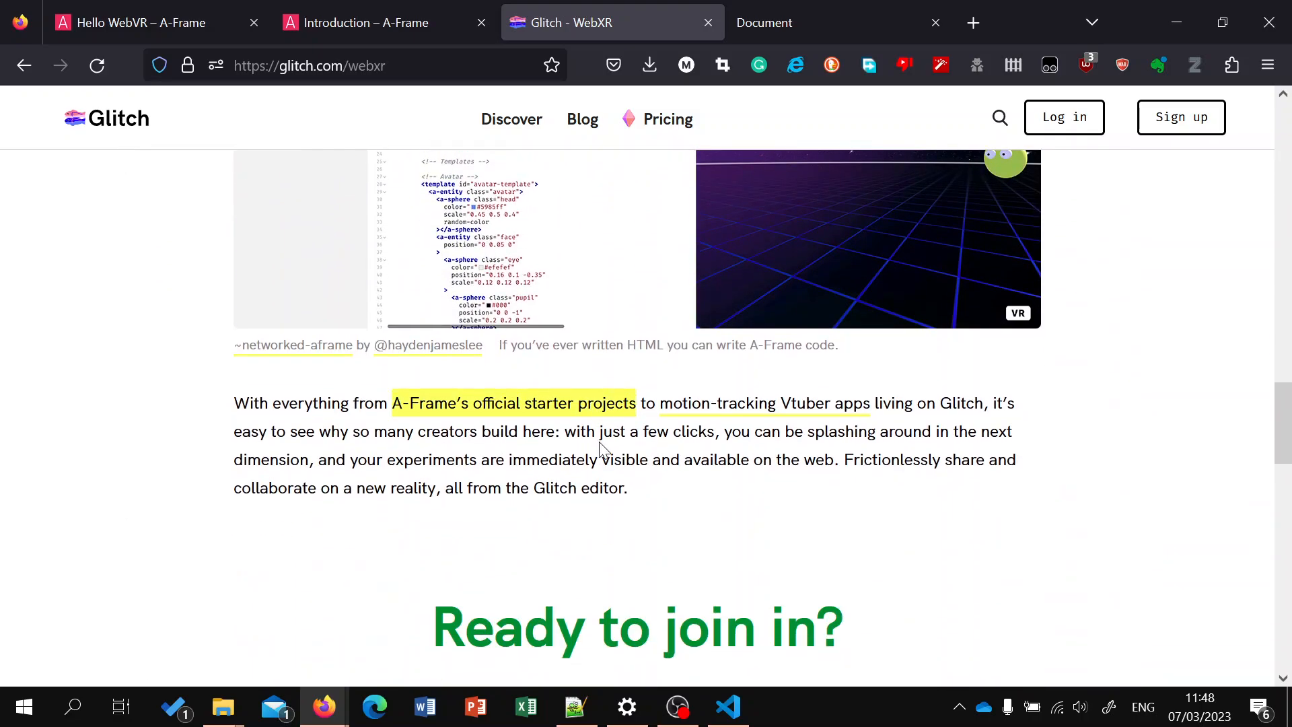
left_click(568, 404)
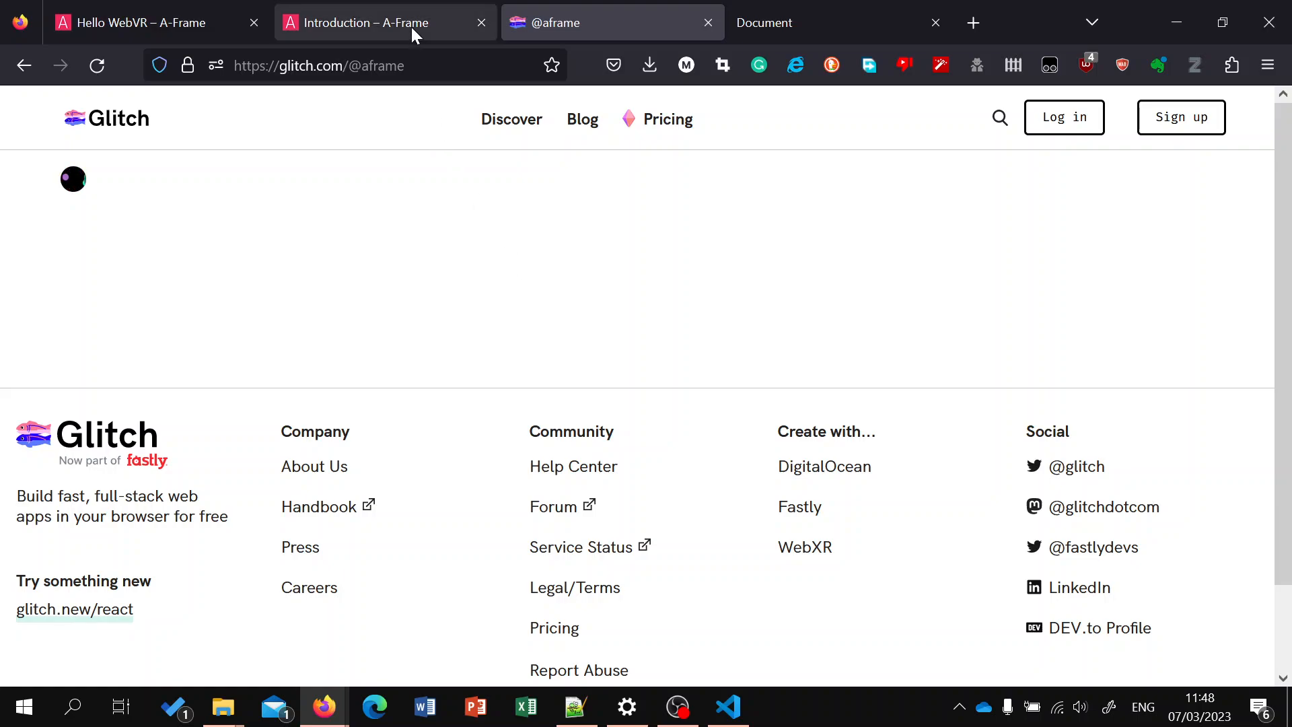
Step: Browse A-Frame's pinned and recent projects on Glitch and open the pinned aframe project
scroll(492, 397, "down", 2)
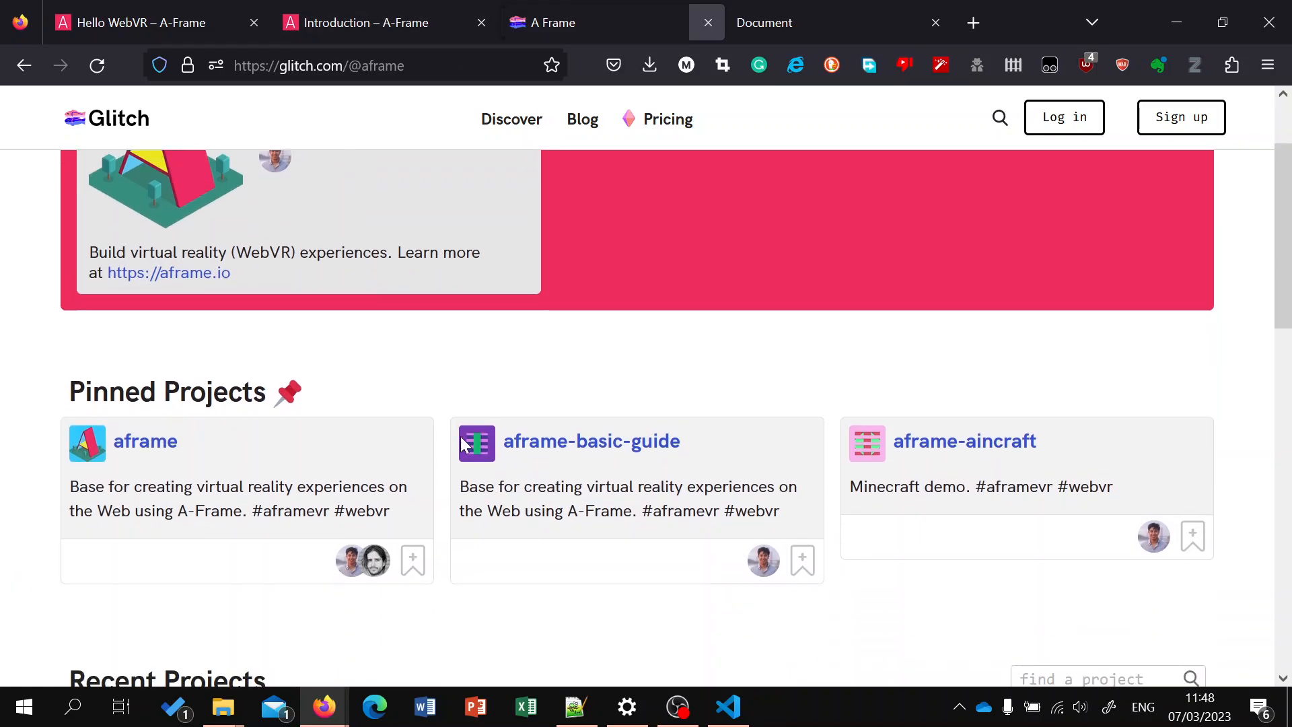
scroll(462, 444, "down", 1)
scroll(323, 459, "down", 3)
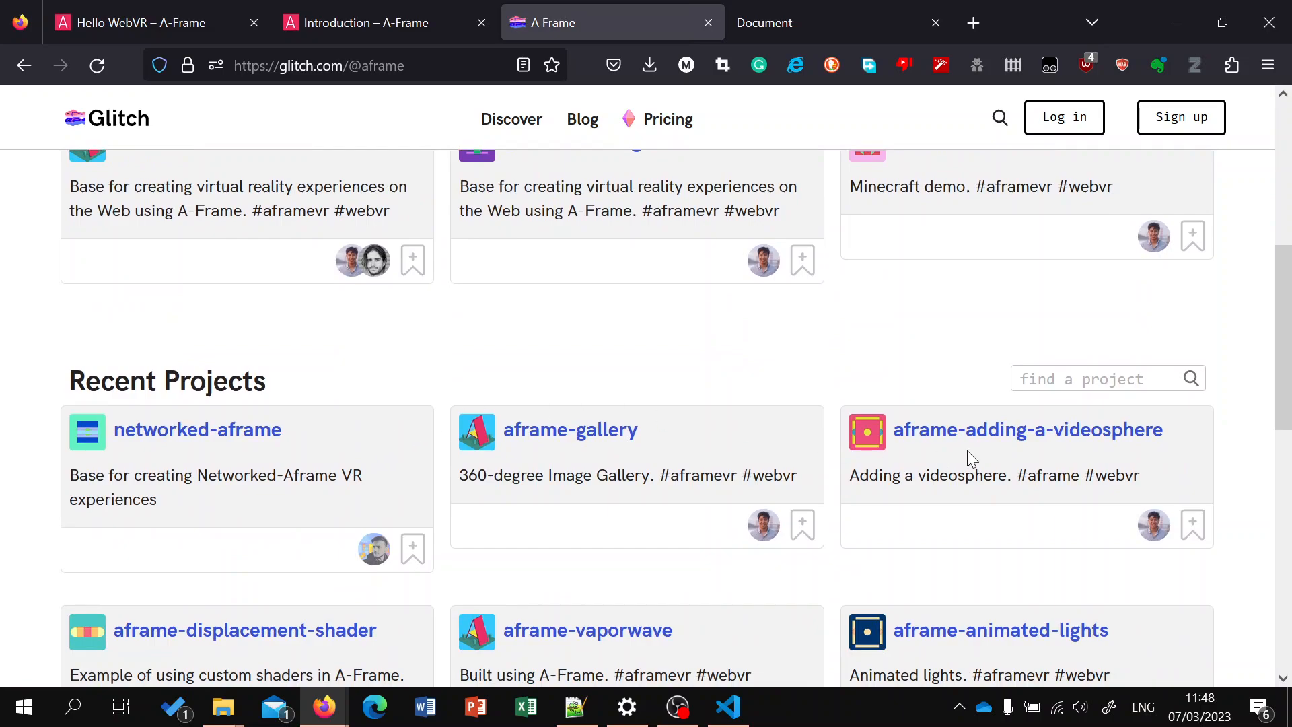
scroll(254, 381, "up", 3)
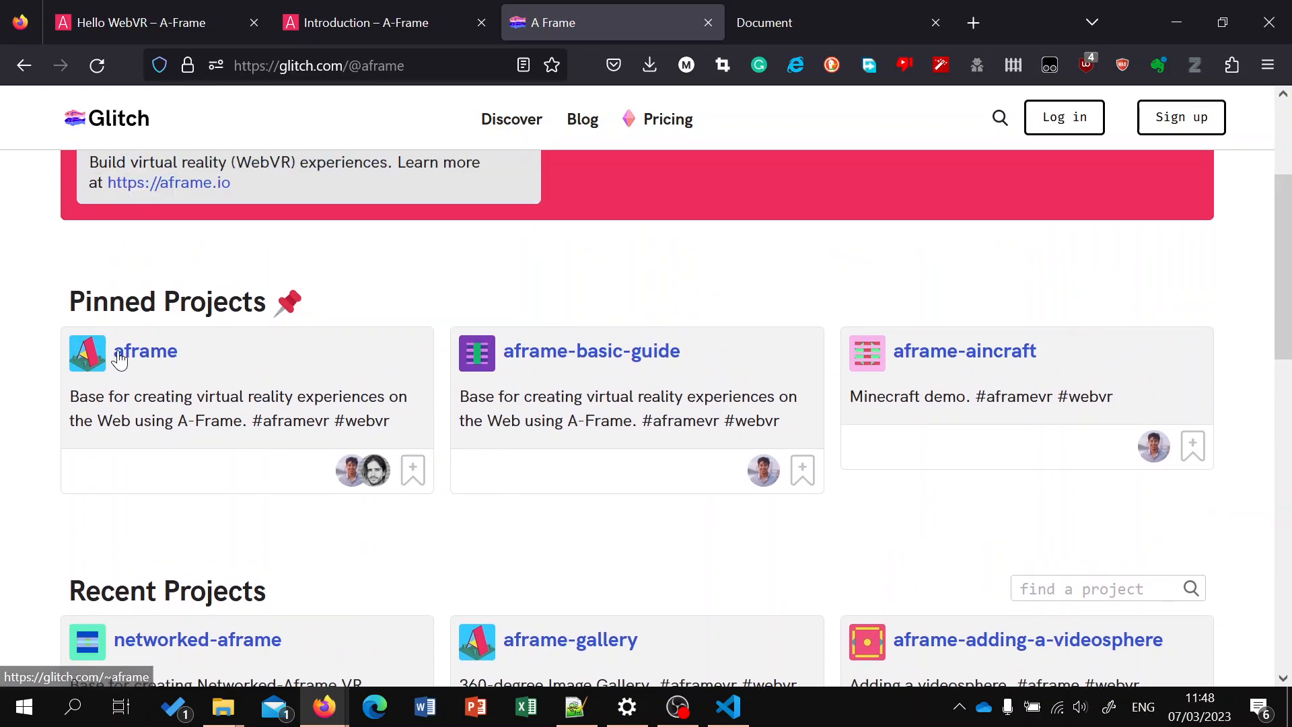
left_click(142, 359)
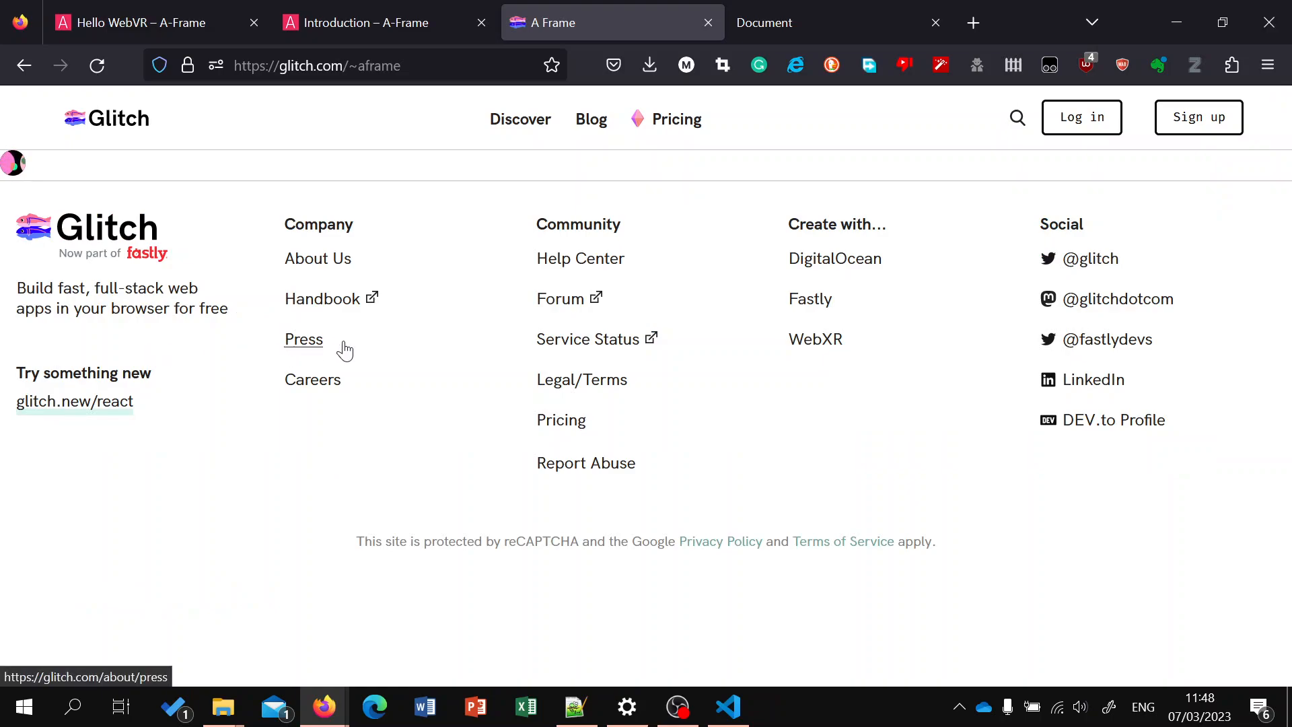
left_click(347, 21)
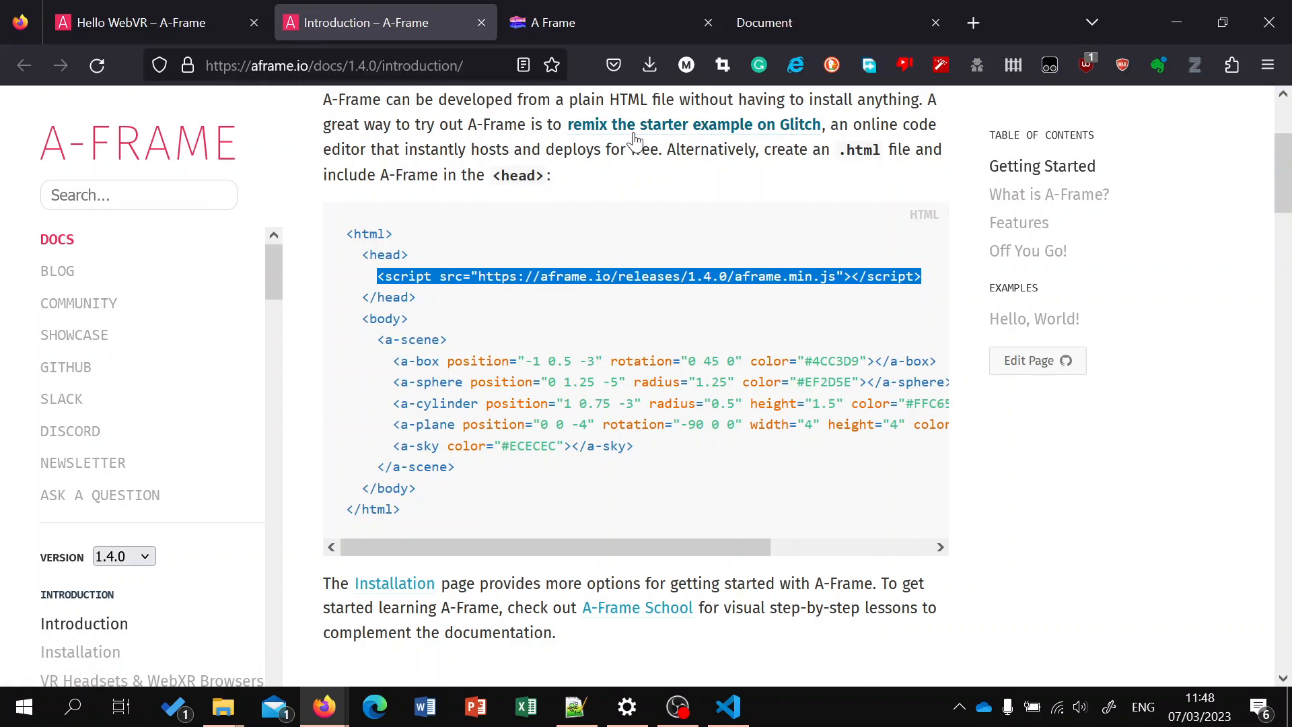
left_click(564, 16)
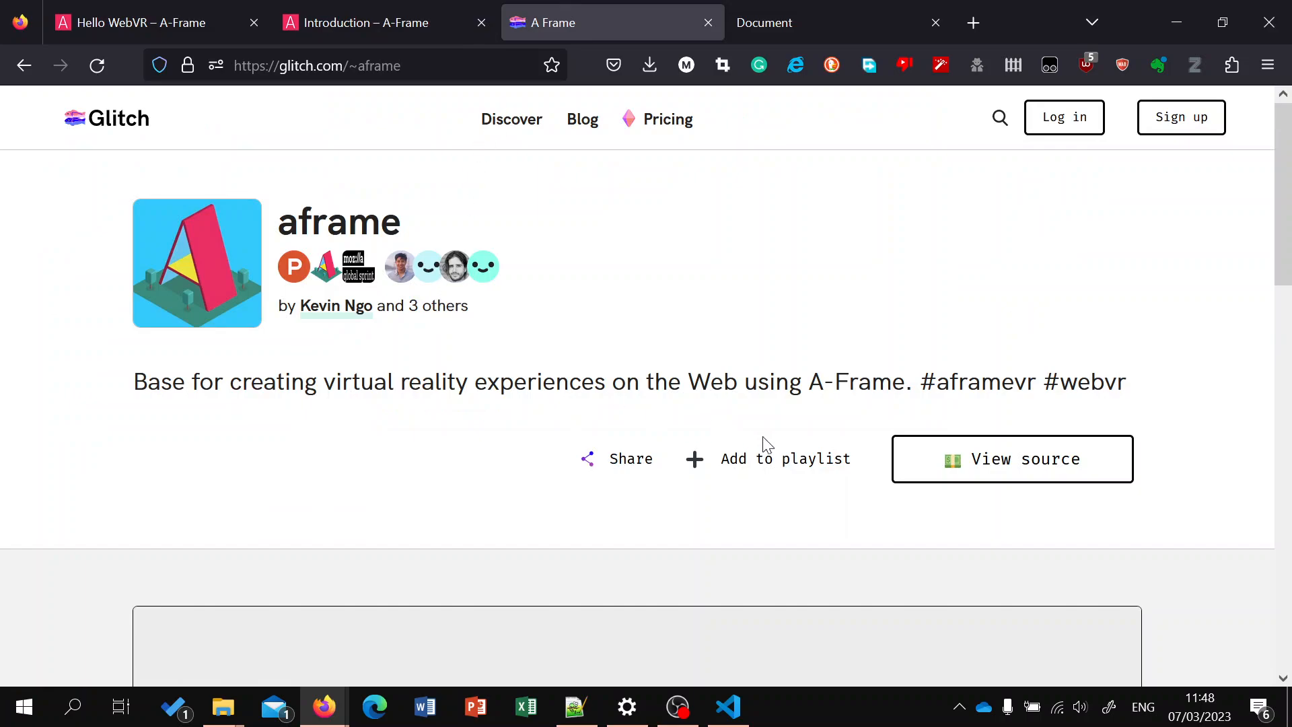
Step: Look over the aframe starter scene preview and remix the project into an own copy in the Glitch editor
scroll(785, 453, "down", 6)
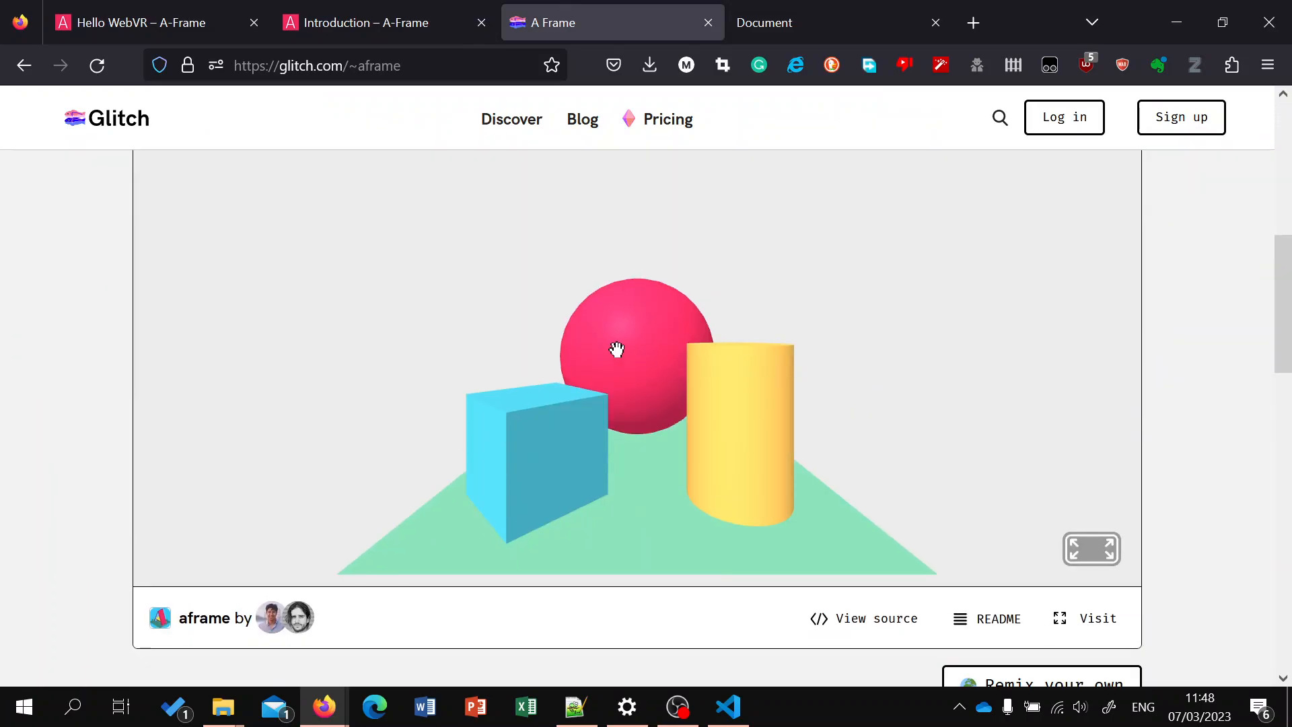
mouse_move(615, 349)
left_mouse_down()
mouse_move(438, 384)
mouse_move(781, 349)
mouse_move(668, 434)
mouse_move(623, 343)
left_mouse_up()
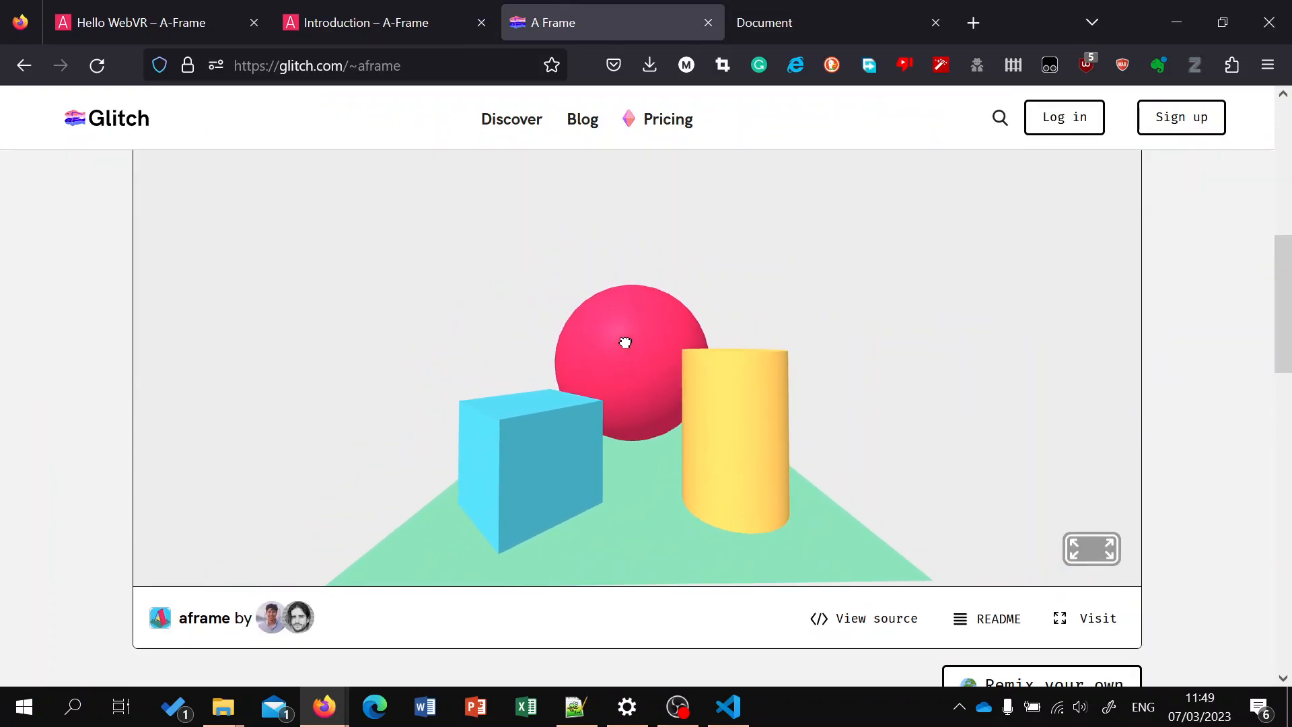
scroll(712, 381, "down", 3)
scroll(668, 350, "up", 2)
scroll(669, 350, "up", 4)
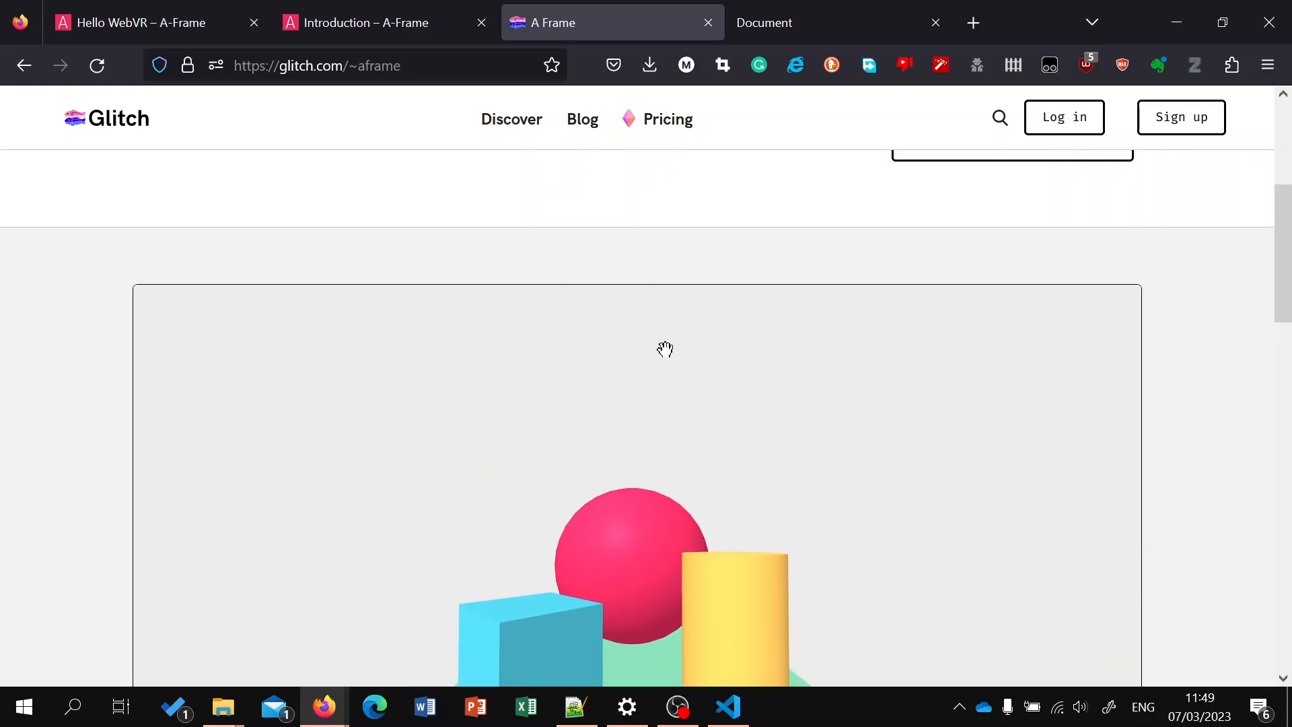
scroll(666, 349, "down", 4)
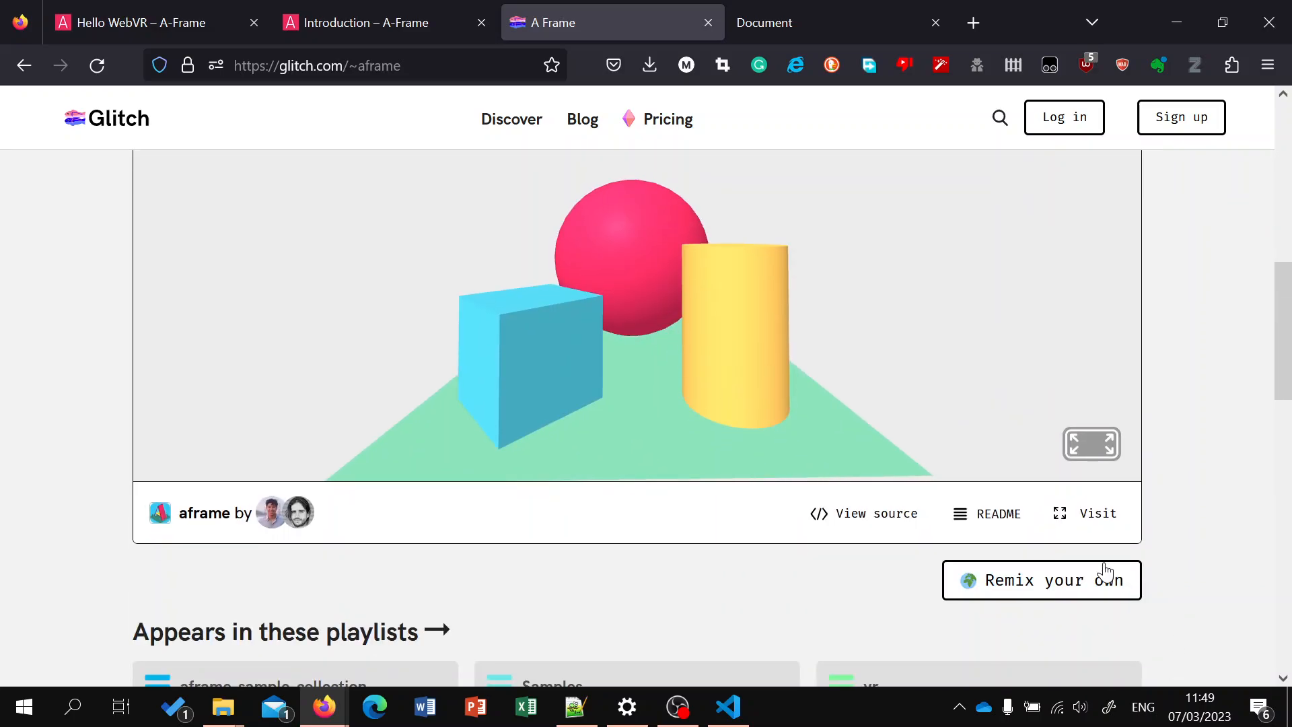
left_click(1038, 593)
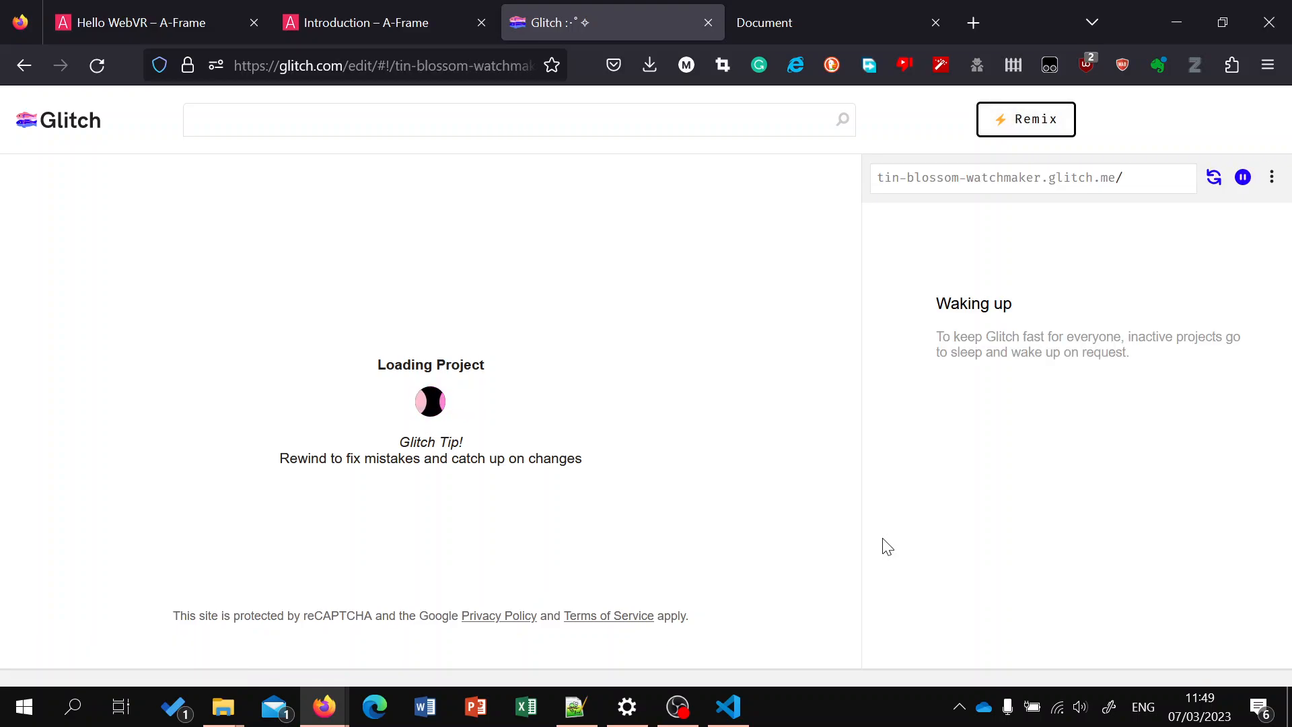
mouse_move(882, 546)
left_mouse_down()
mouse_move(1157, 482)
mouse_move(1117, 404)
left_mouse_up()
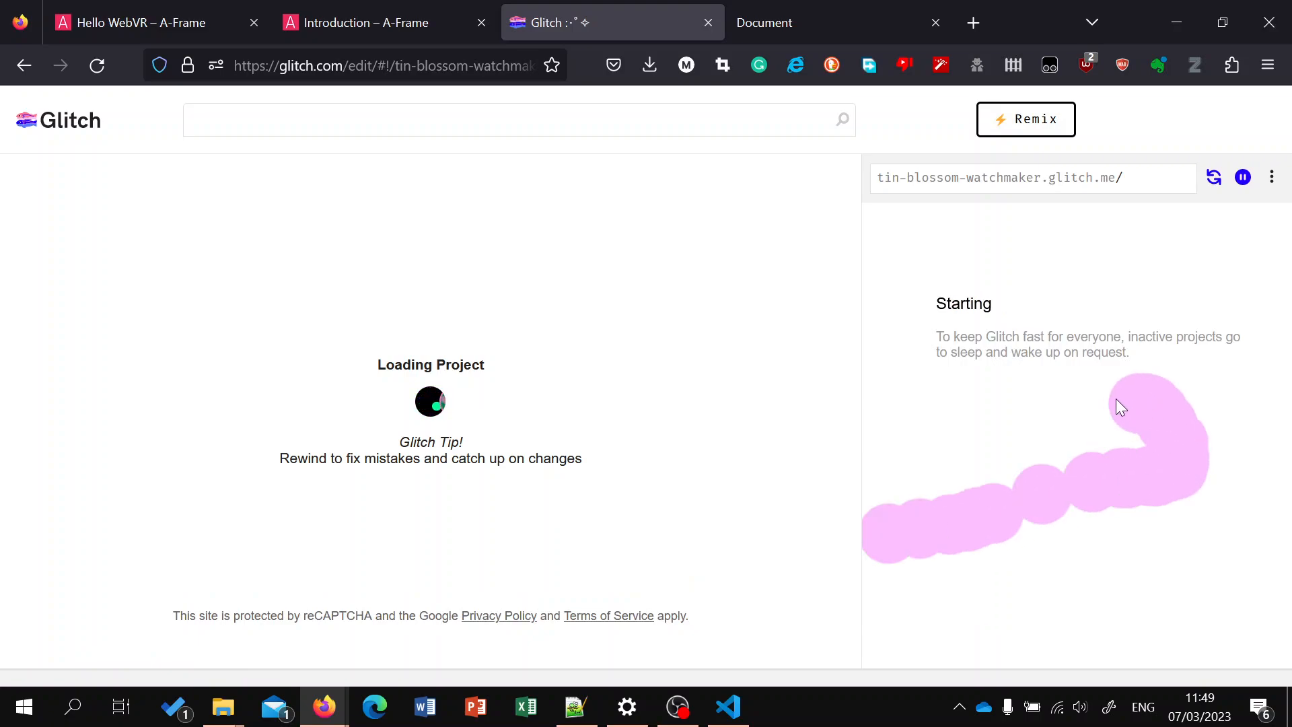
mouse_move(996, 404)
left_mouse_down()
mouse_move(996, 300)
mouse_move(1093, 361)
mouse_move(1056, 433)
left_mouse_up()
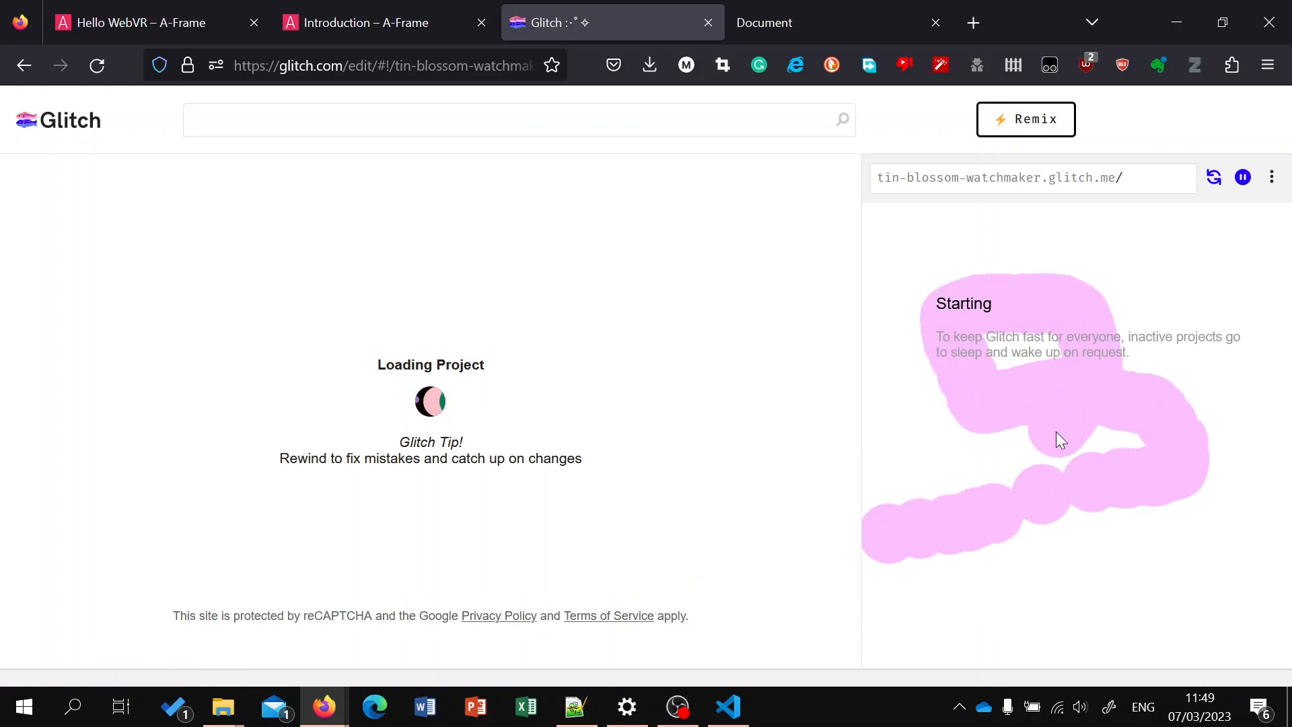
mouse_move(1032, 506)
left_mouse_down()
mouse_move(1096, 547)
mouse_move(1174, 564)
mouse_move(1278, 386)
mouse_move(1099, 243)
left_mouse_up()
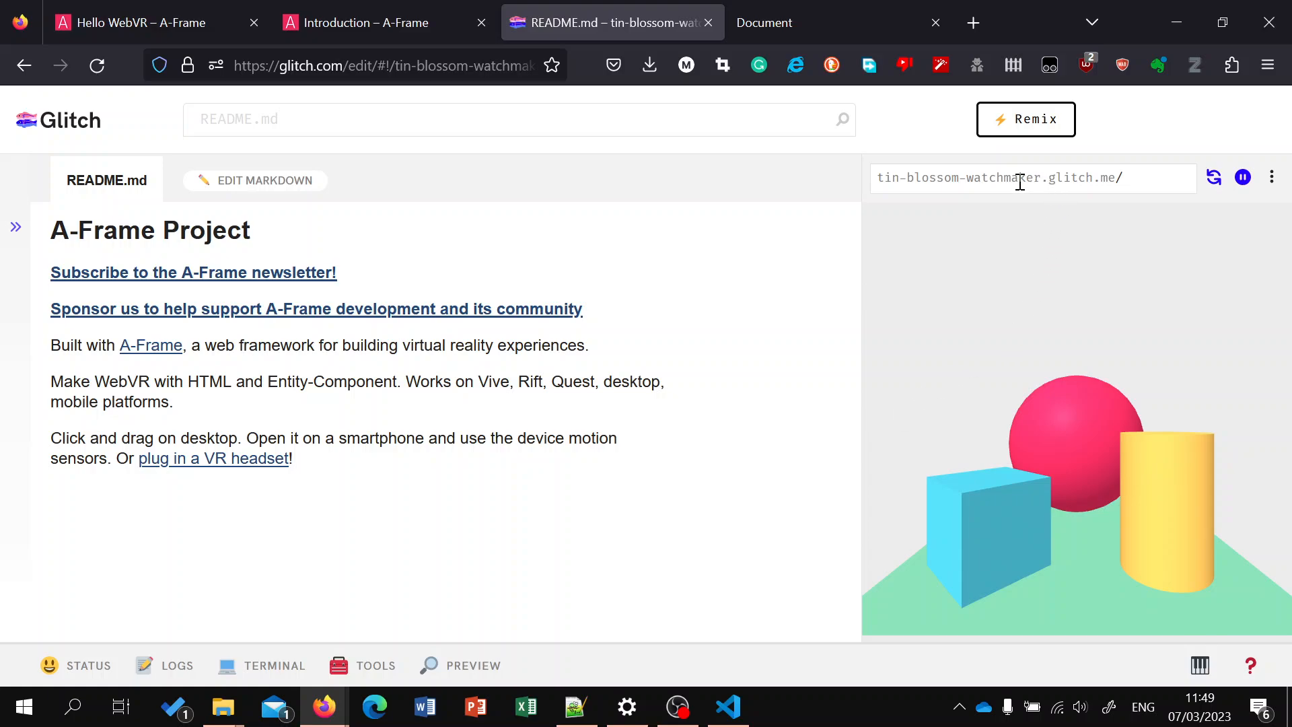
Step: Refresh the remixed project's preview and open it in a new window
left_click(1020, 181)
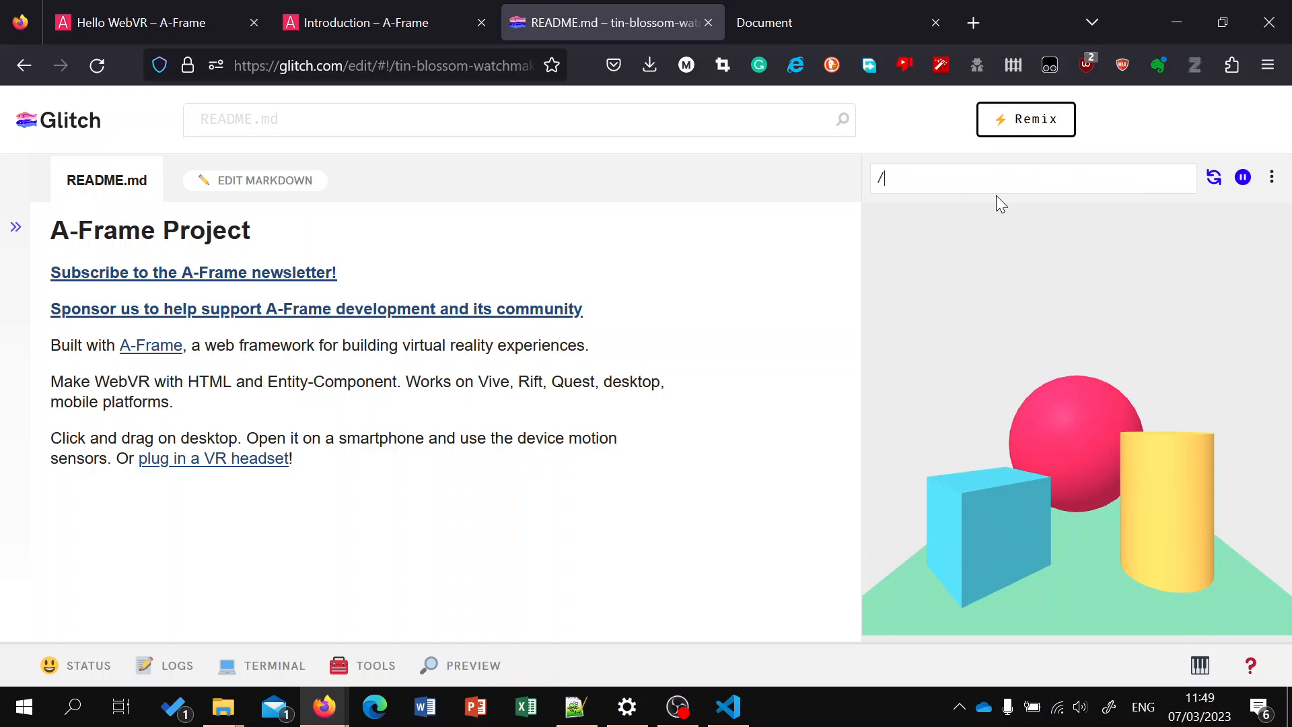
left_click(863, 284)
left_click(1218, 177)
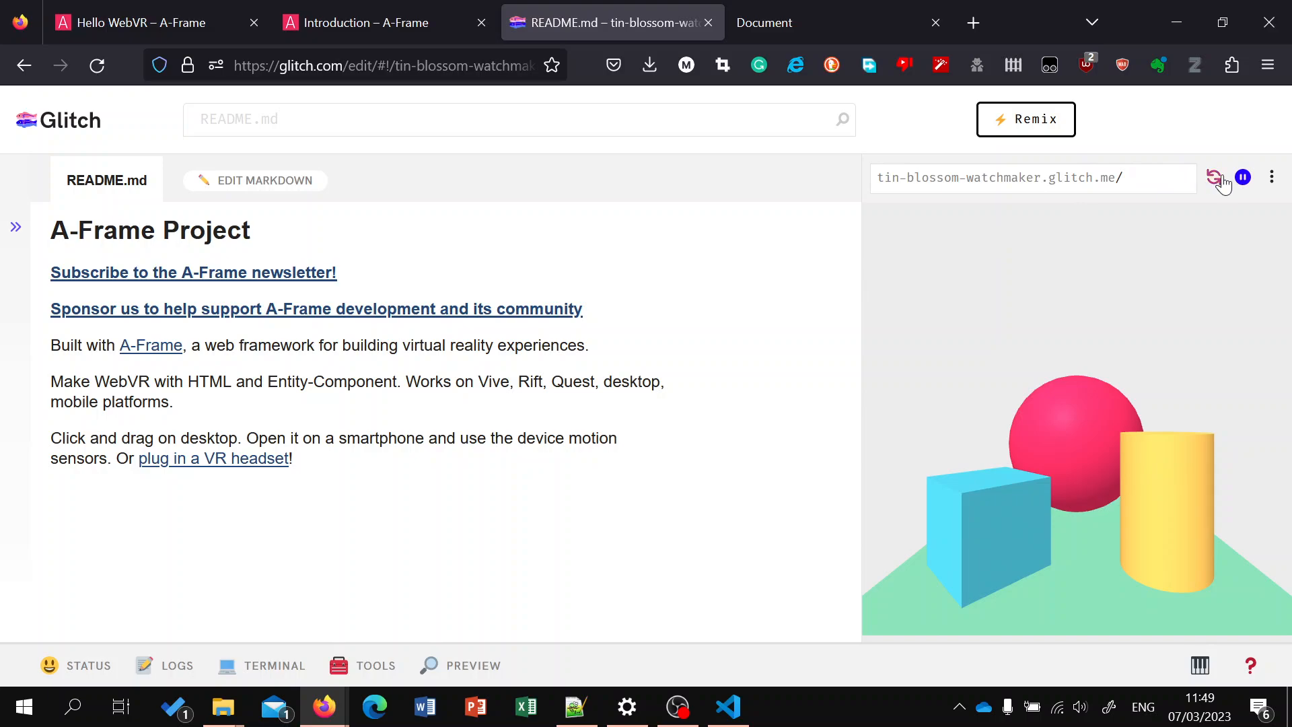
left_click(1274, 176)
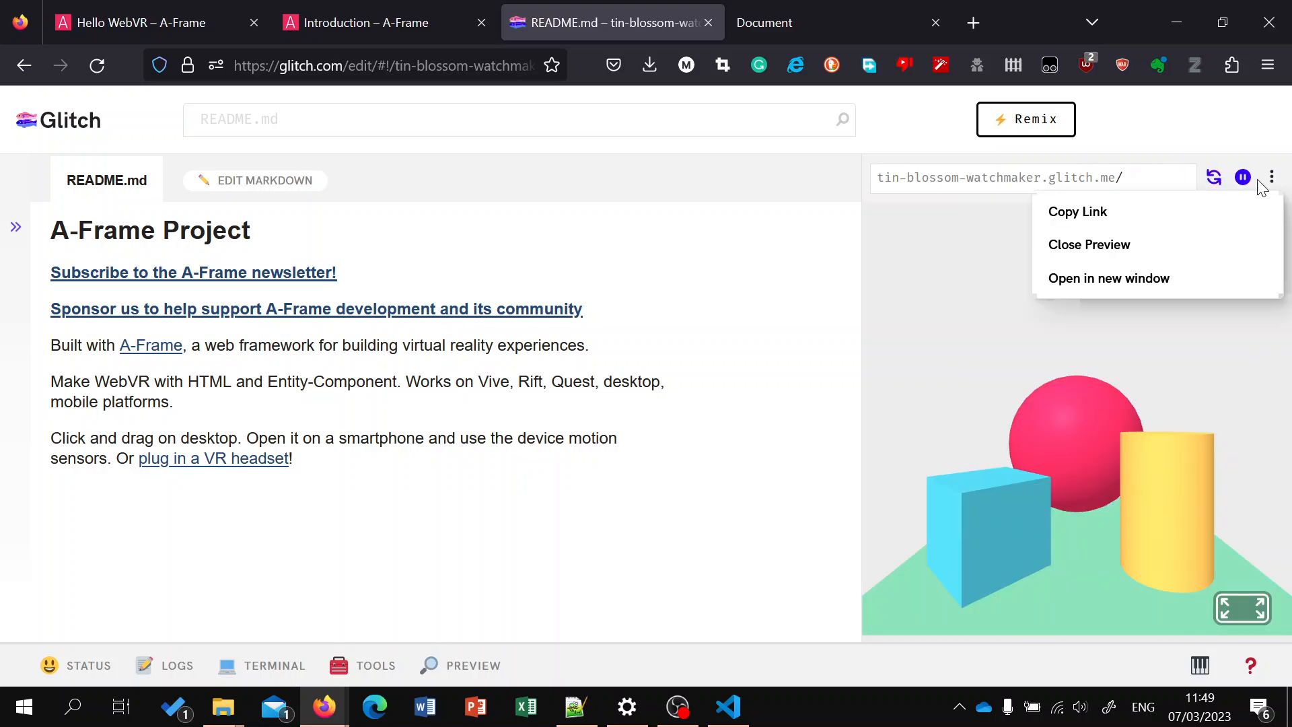
left_click(1116, 278)
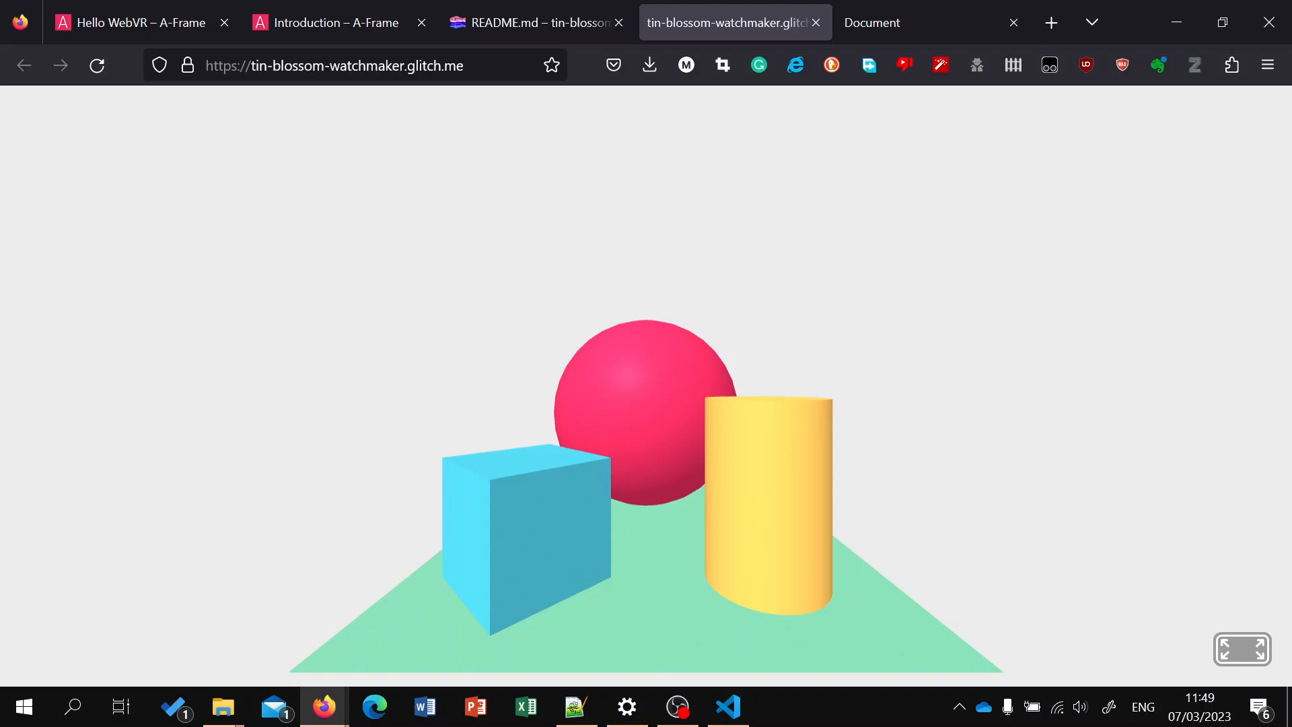
Step: Open the A-Frame Inspector on the remixed starter scene's live page
key("alt+Tab")
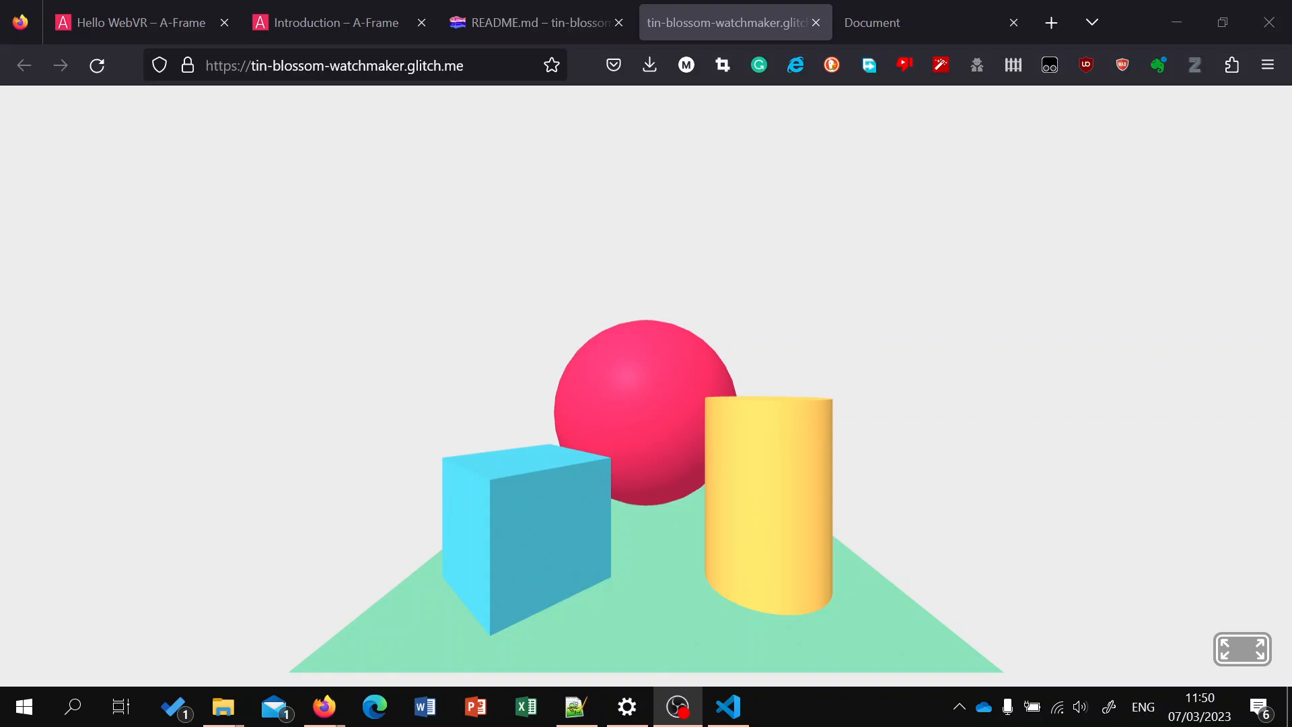
key("ctrl+alt+i")
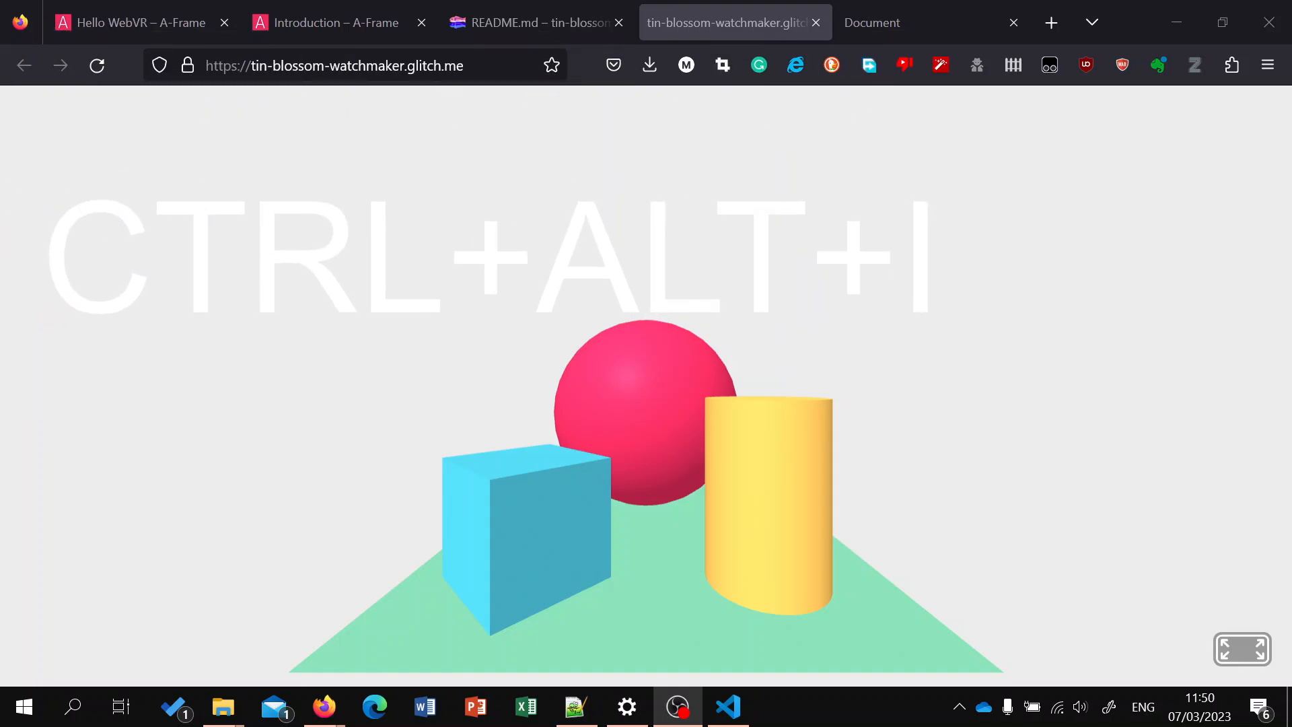
key("ctrl+alt+i")
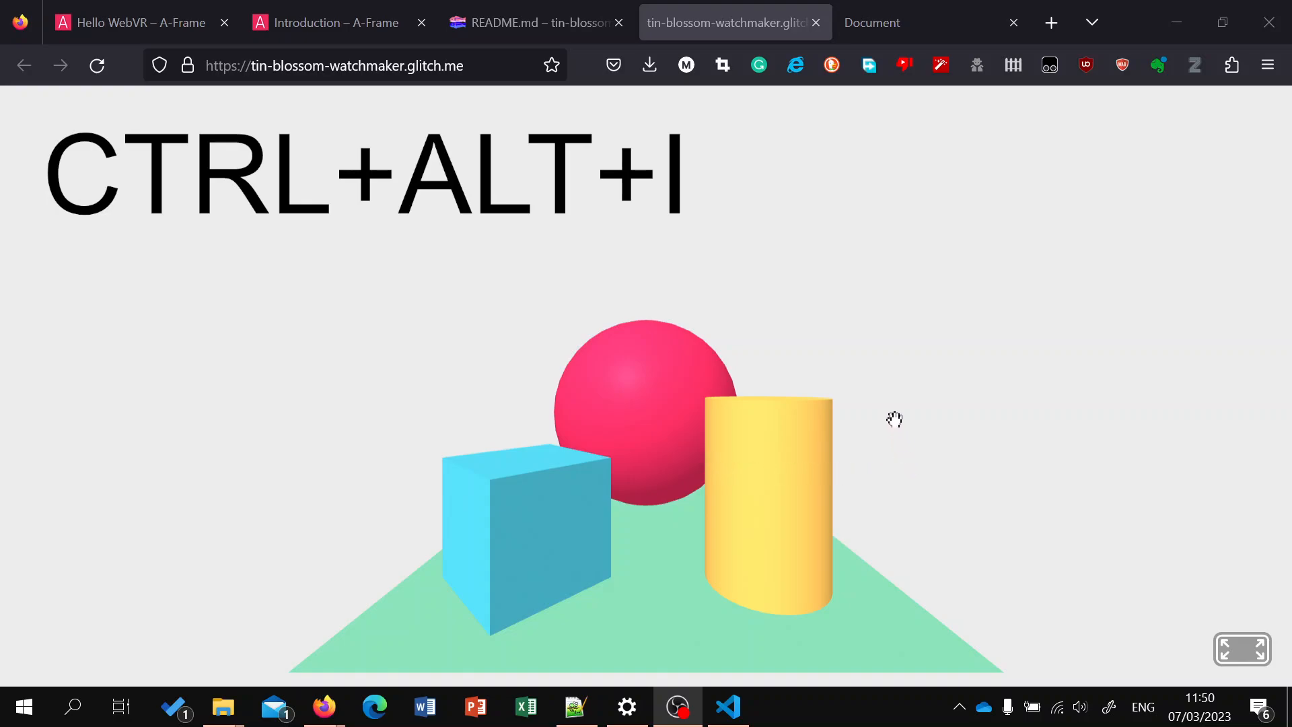
left_click(895, 420)
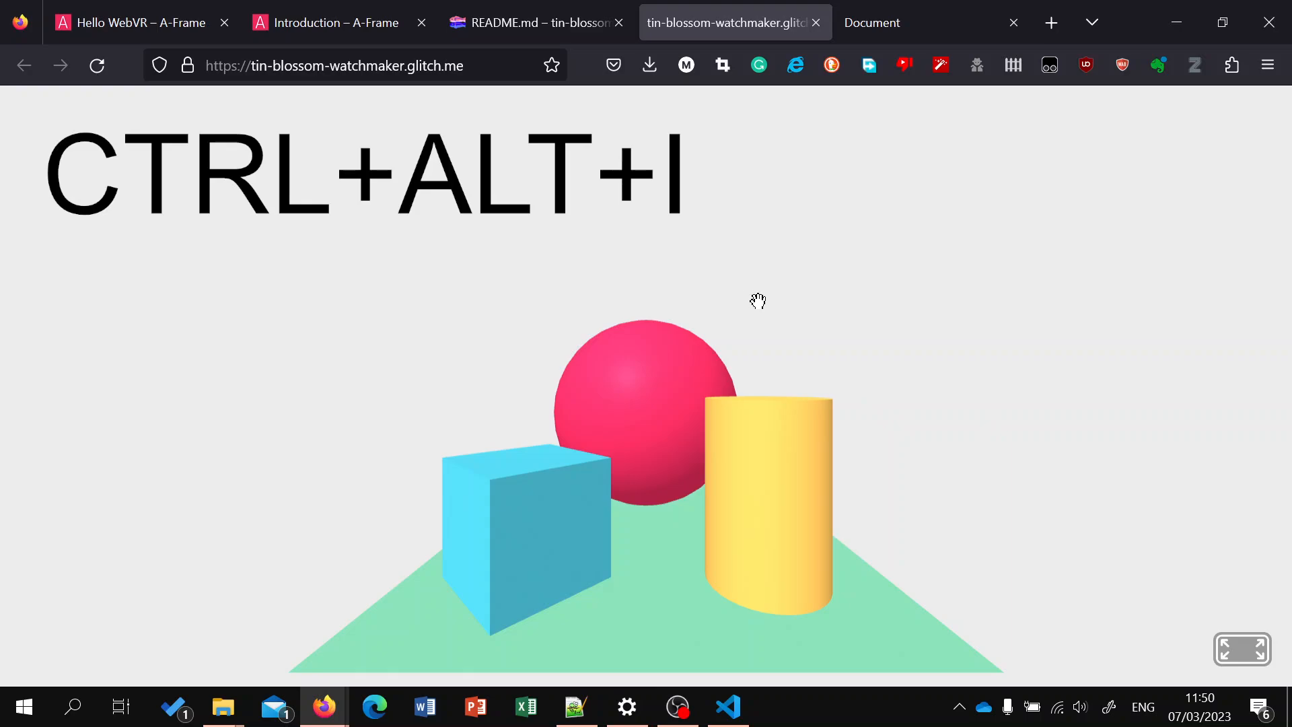
key("ctrl+alt+i")
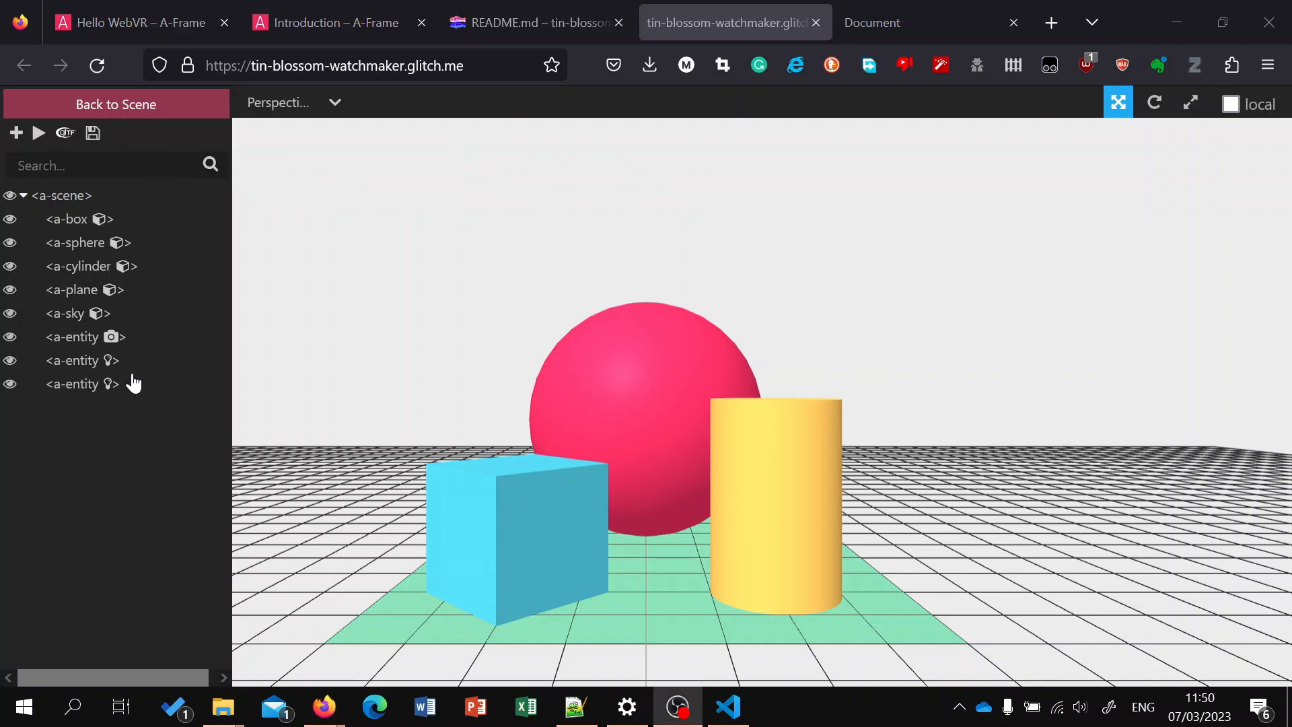
Step: Change the sphere's material color to the light violet-blue basic colour #8080ff
left_click(104, 248)
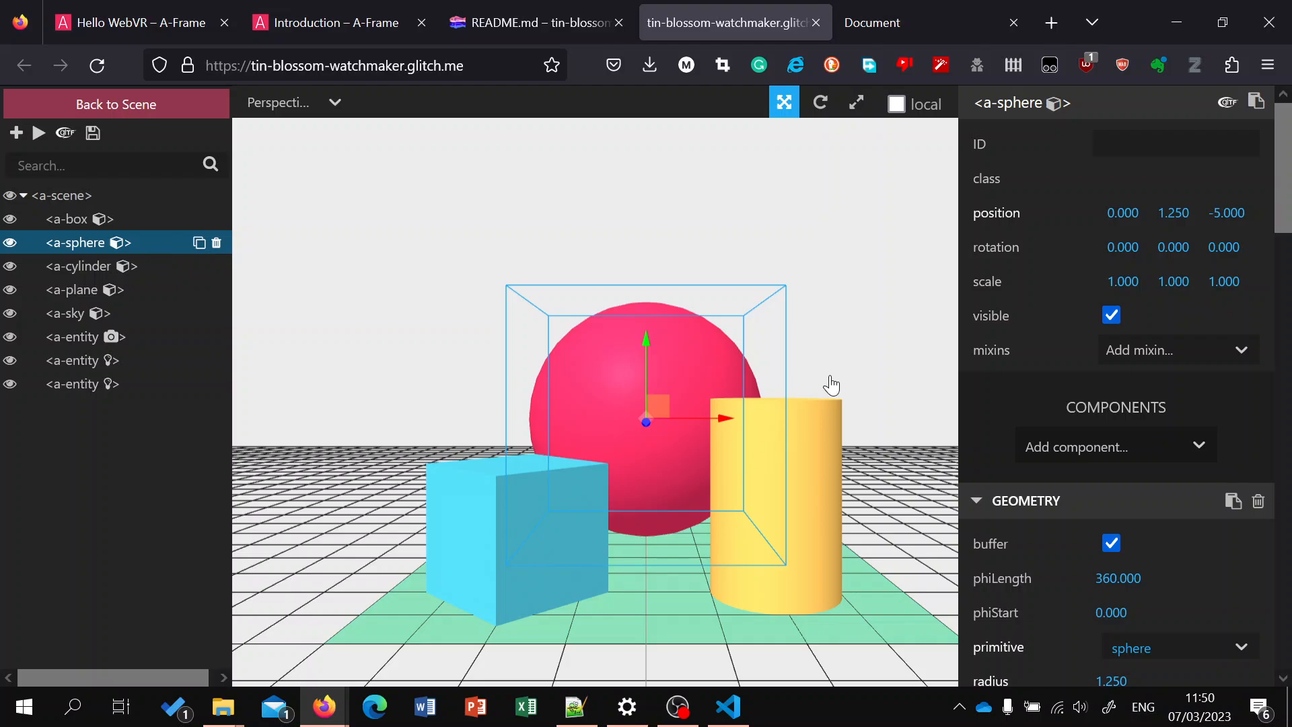
scroll(1160, 549, "down", 4)
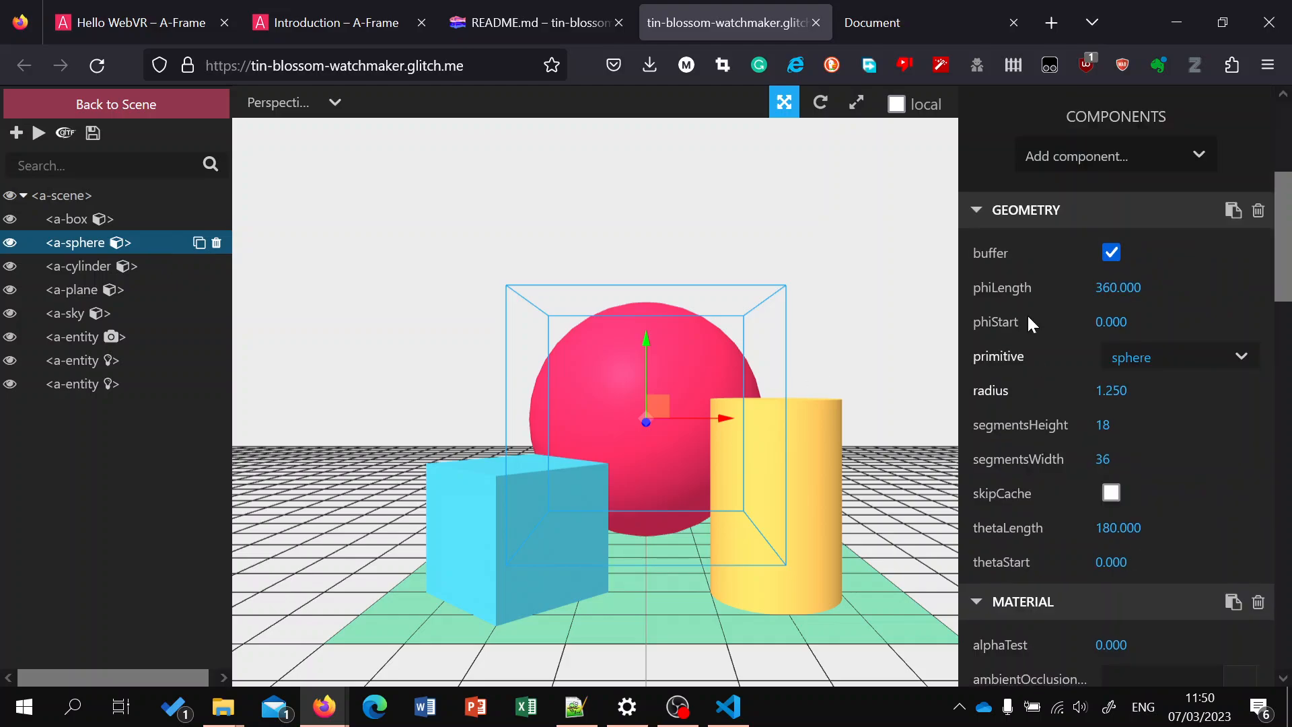
left_click(973, 209)
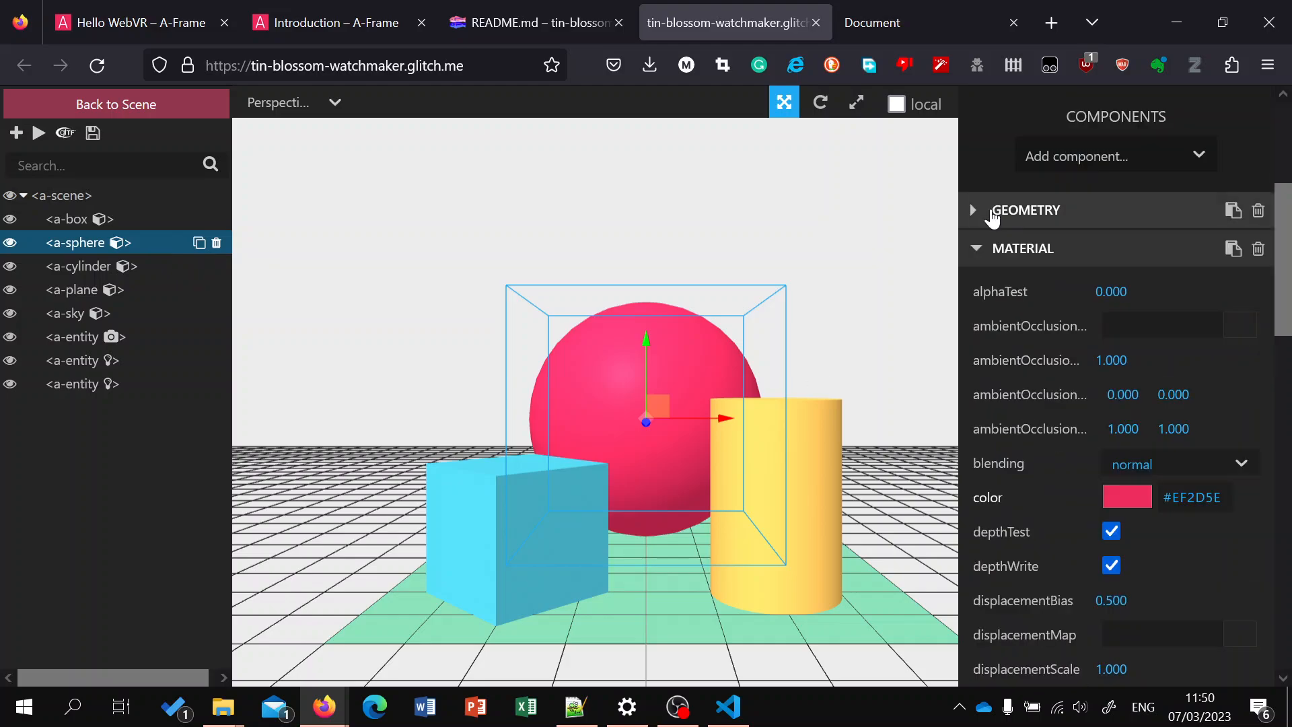
left_click(1138, 505)
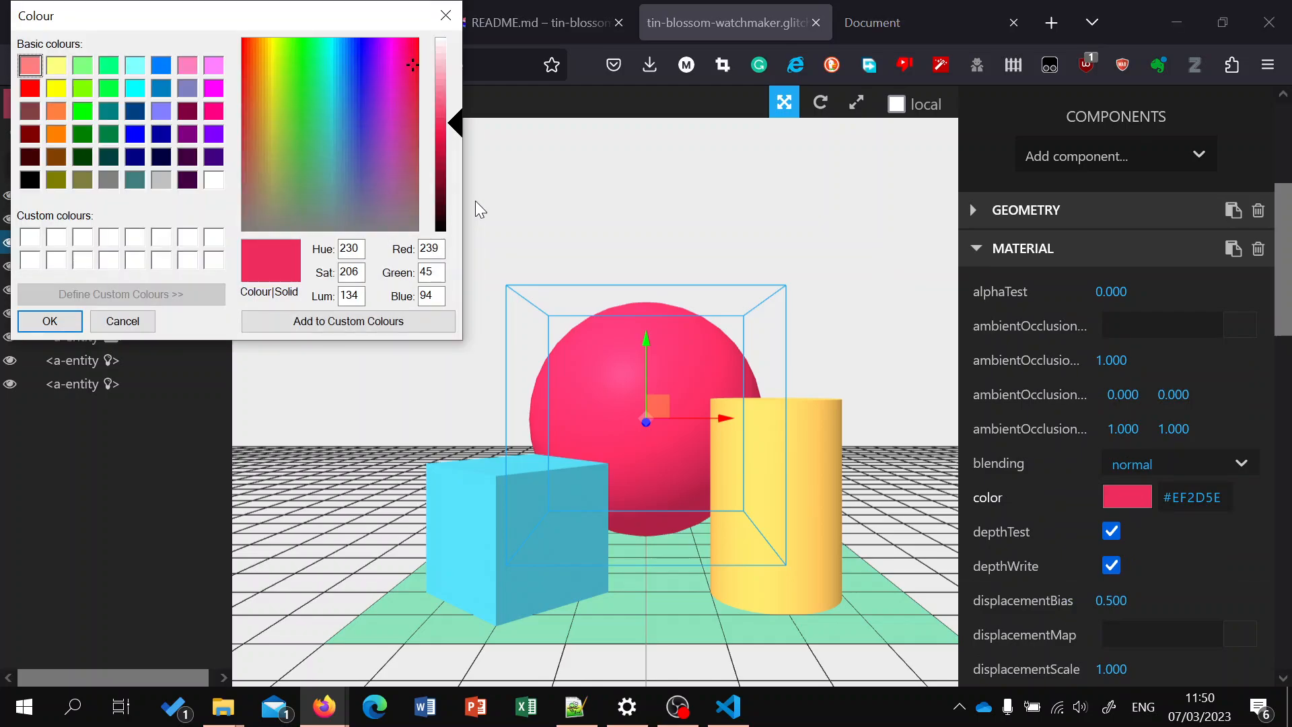
left_click(155, 110)
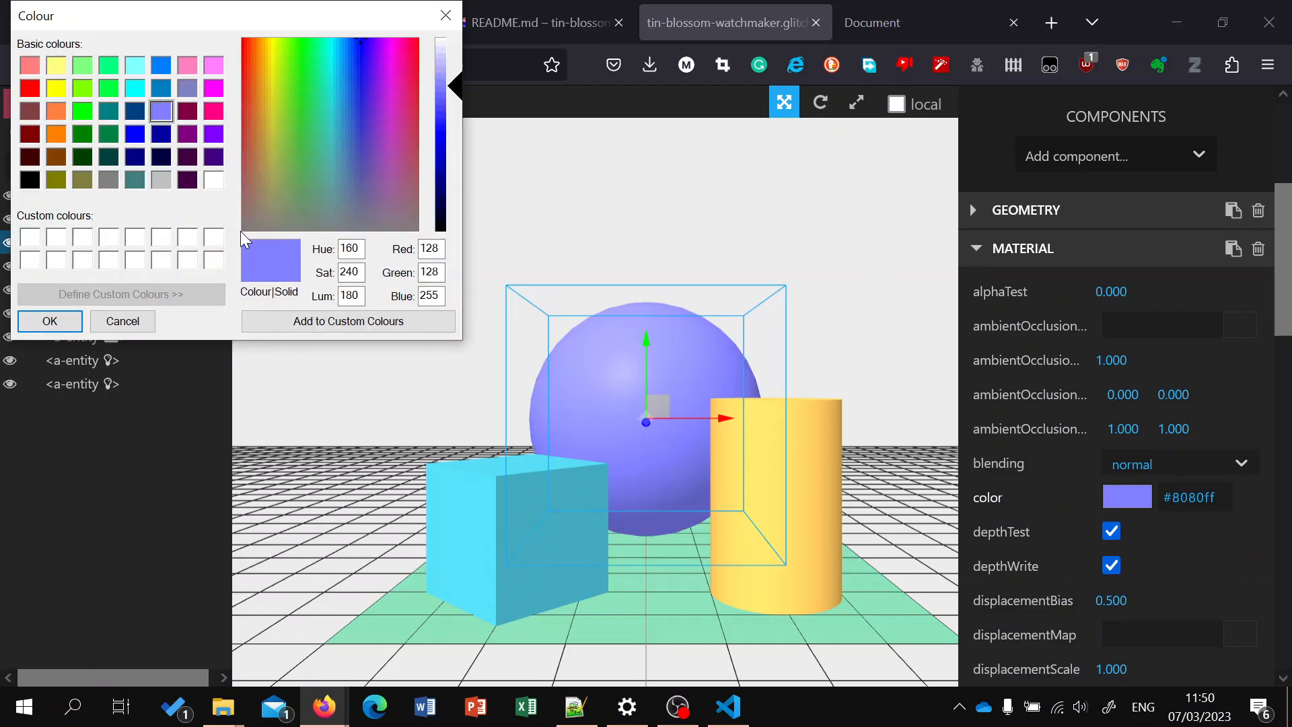
left_click(59, 323)
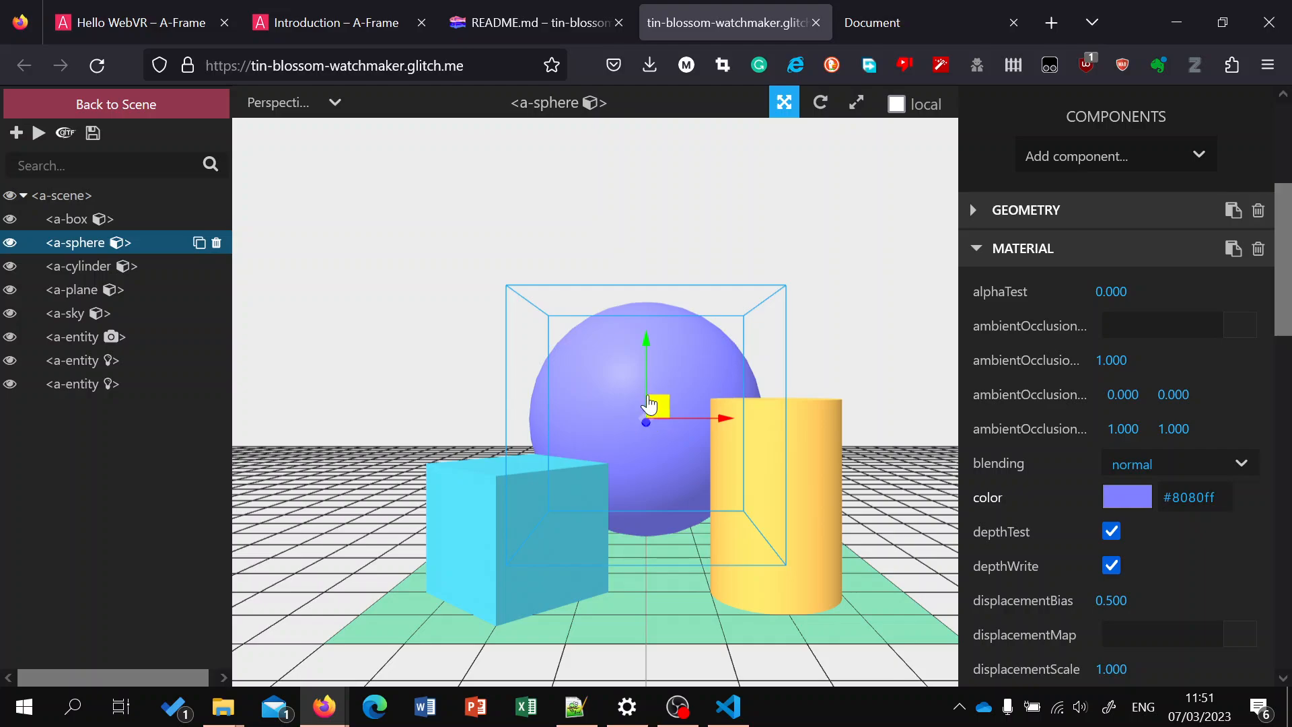
Step: Raise the sphere vertically to a Y position of about 2.763 and return from the Inspector to the scene view
left_click_drag(648, 397, 638, 261)
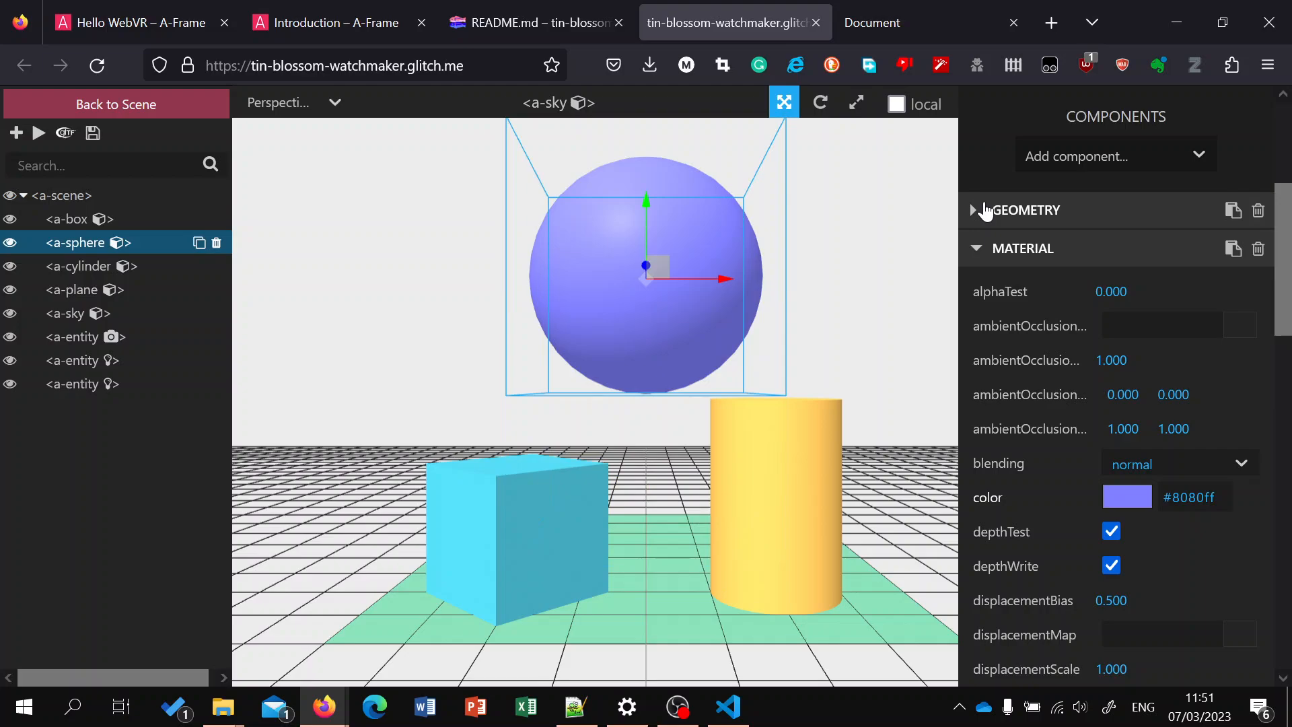
scroll(986, 211, "up", 5)
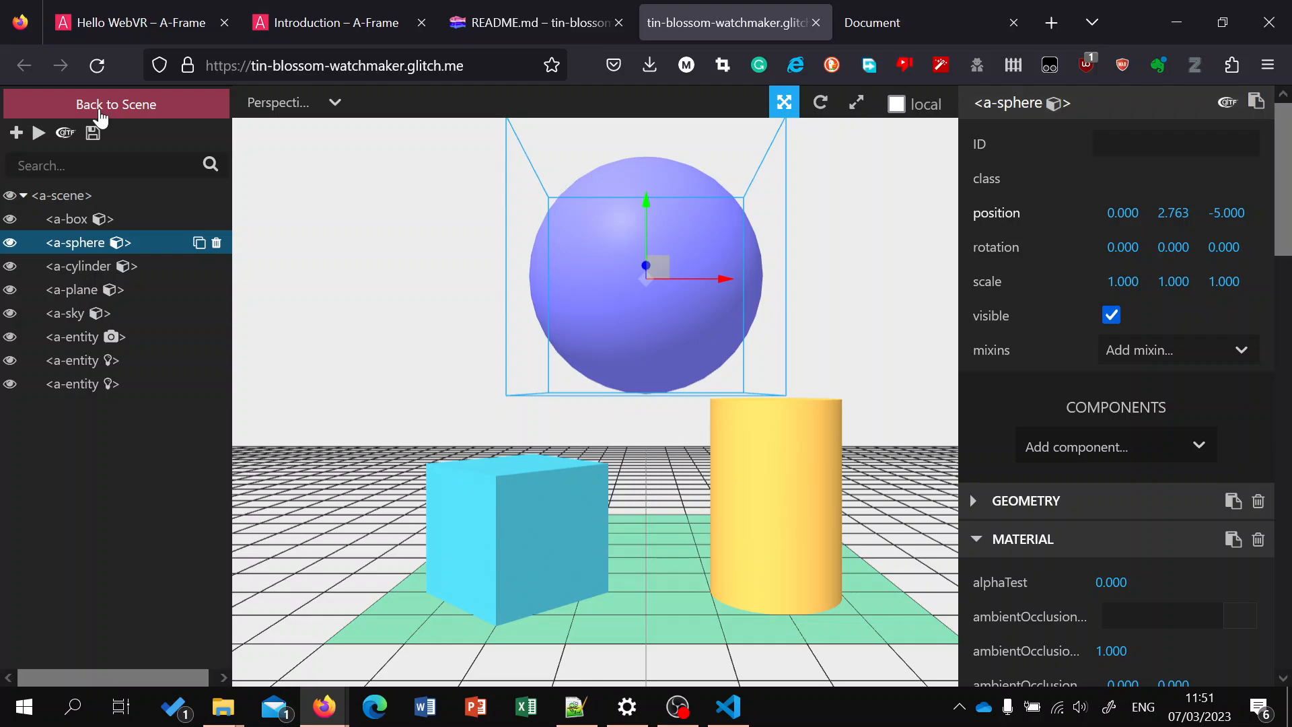
left_click(111, 197)
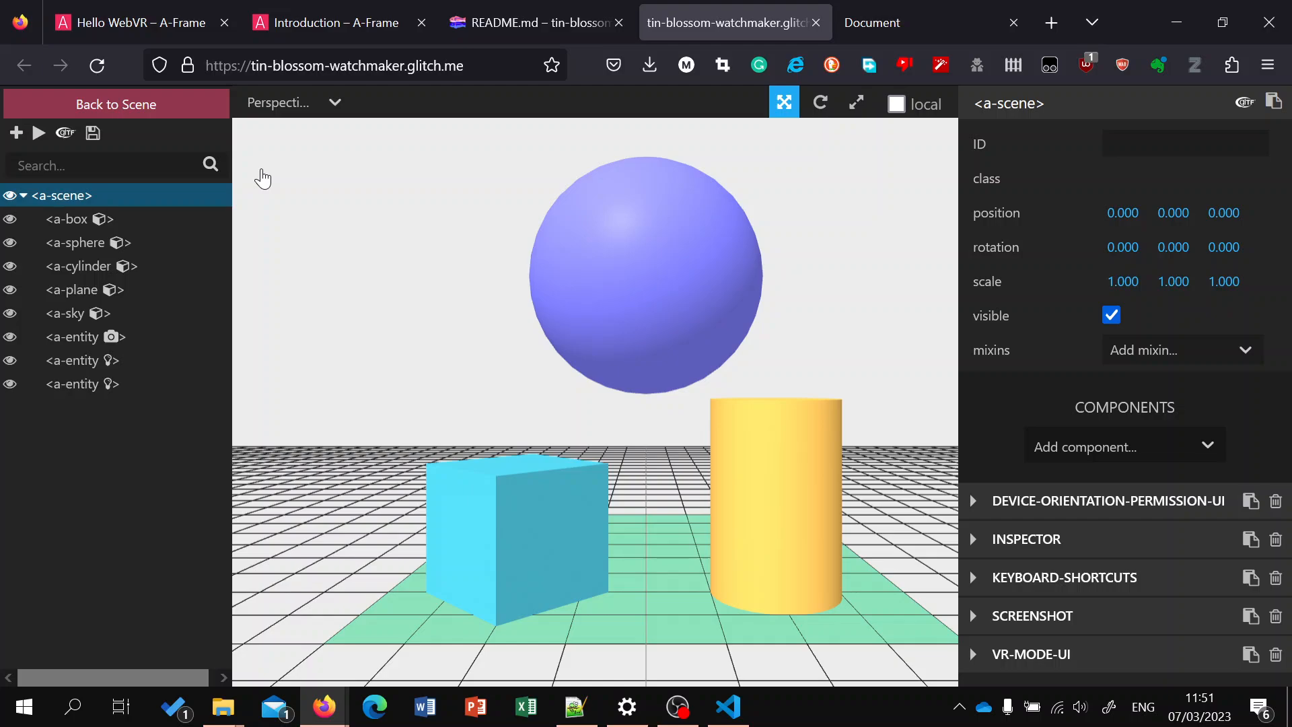
key("ctrl+alt+i")
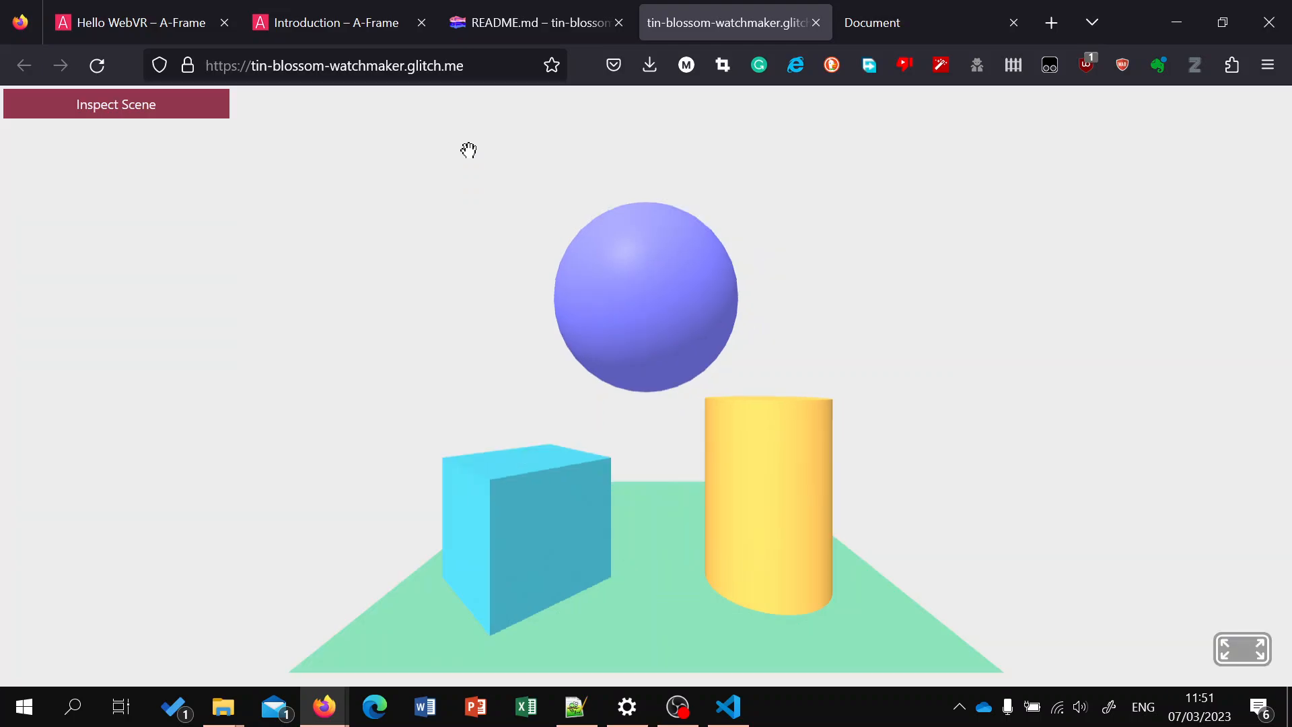
Step: Open index.html from the Glitch project's files and select the whole a-scene block in its code
key("ctrl+shift+Tab")
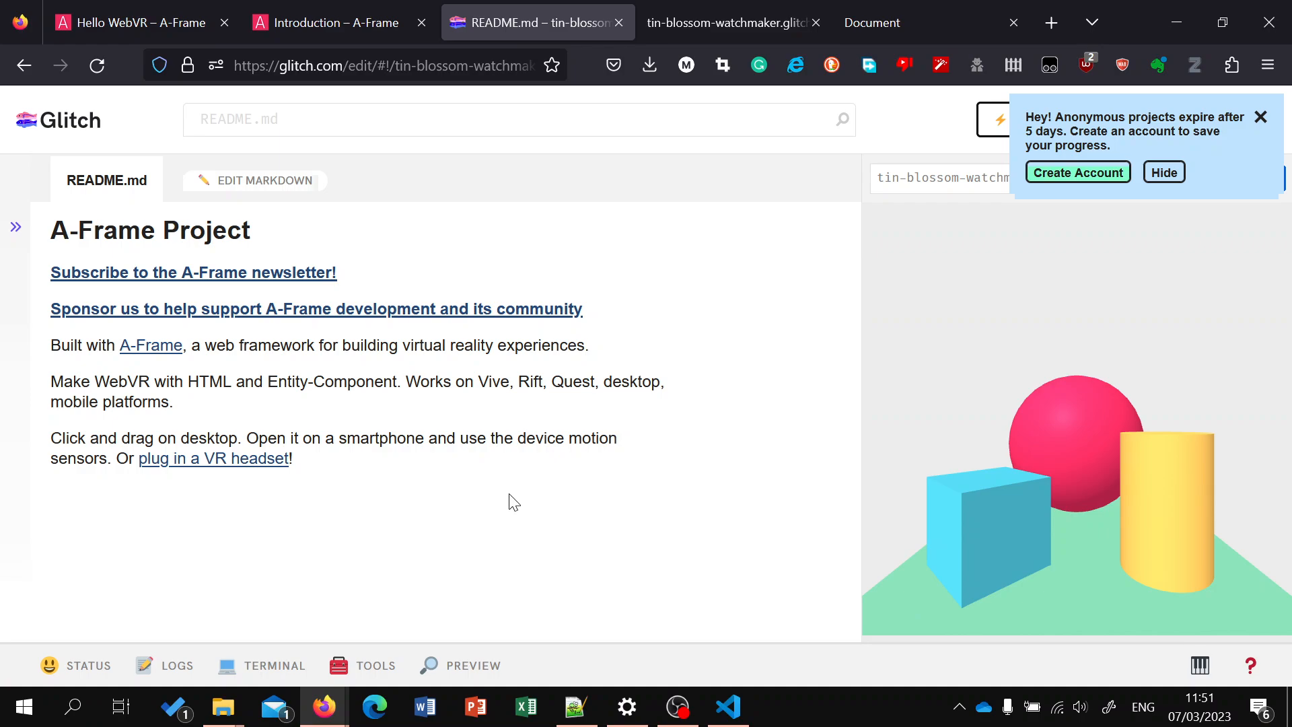
left_click(15, 227)
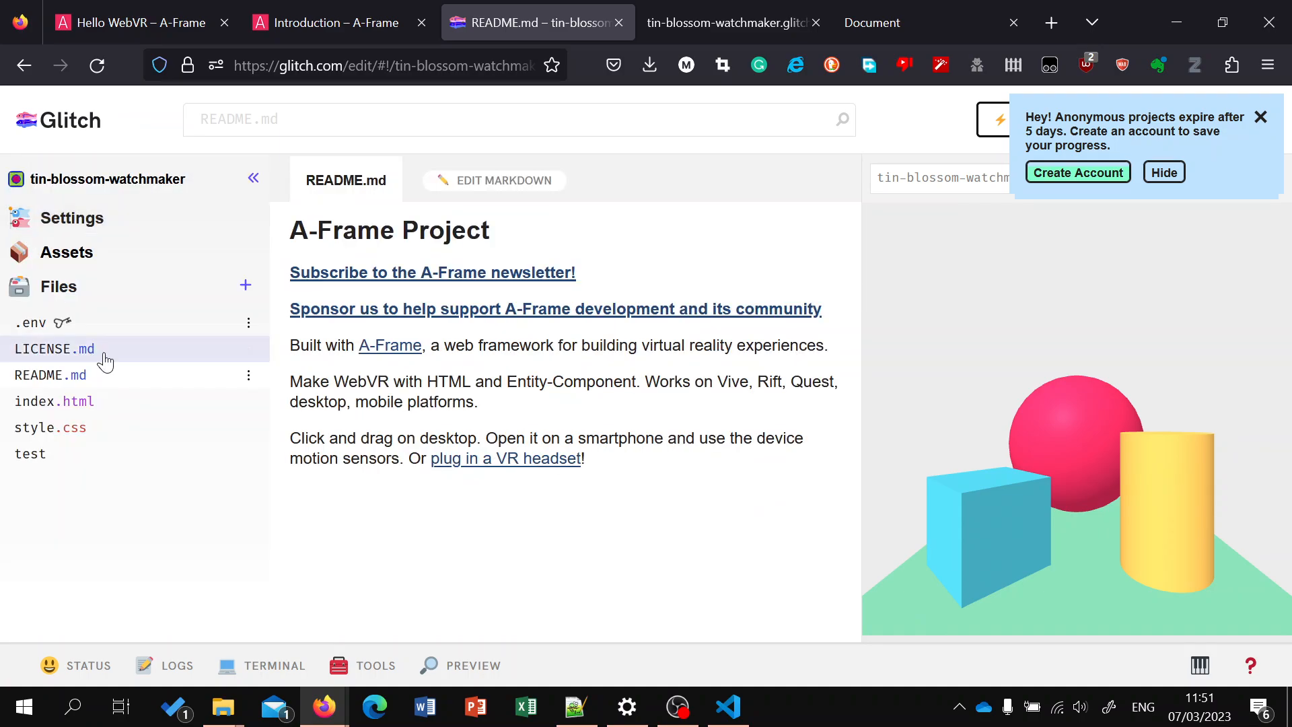
left_click(98, 403)
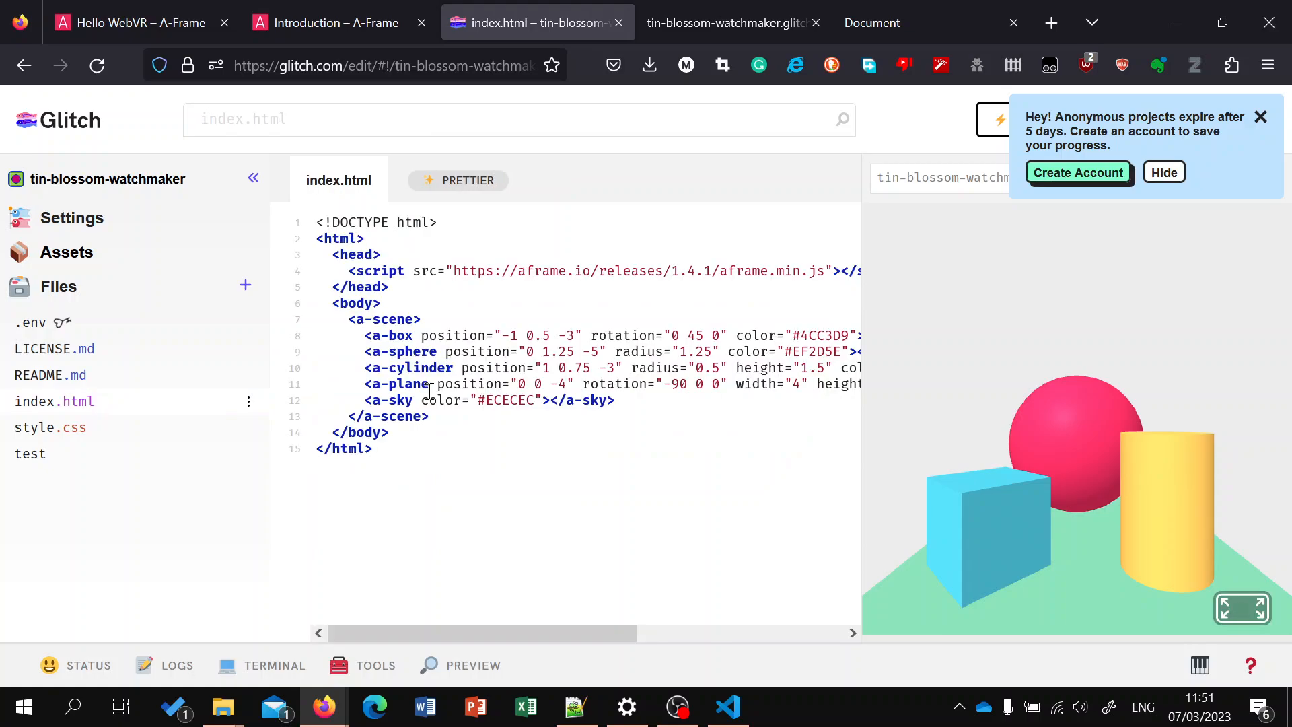
left_click_drag(348, 319, 652, 418)
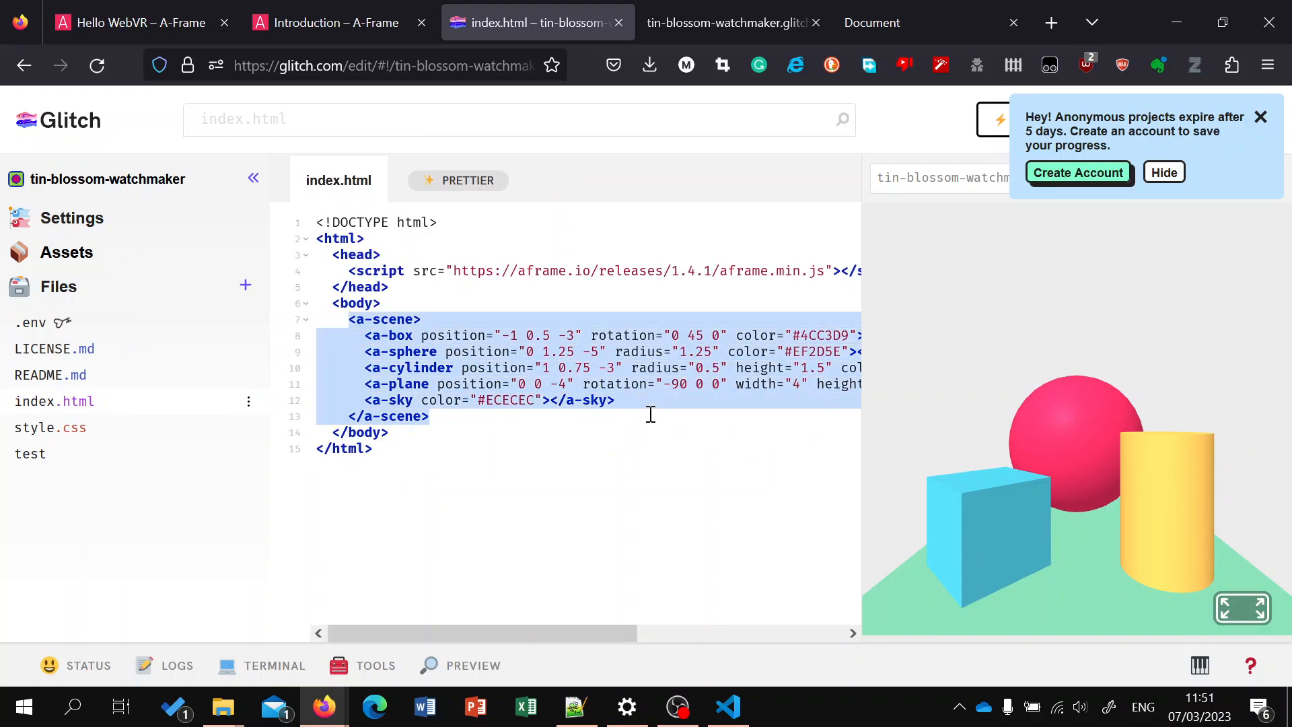
Step: Copy the edited scene entity's HTML from the Inspector and paste it over the selected a-scene block in index.html
left_click(683, 22)
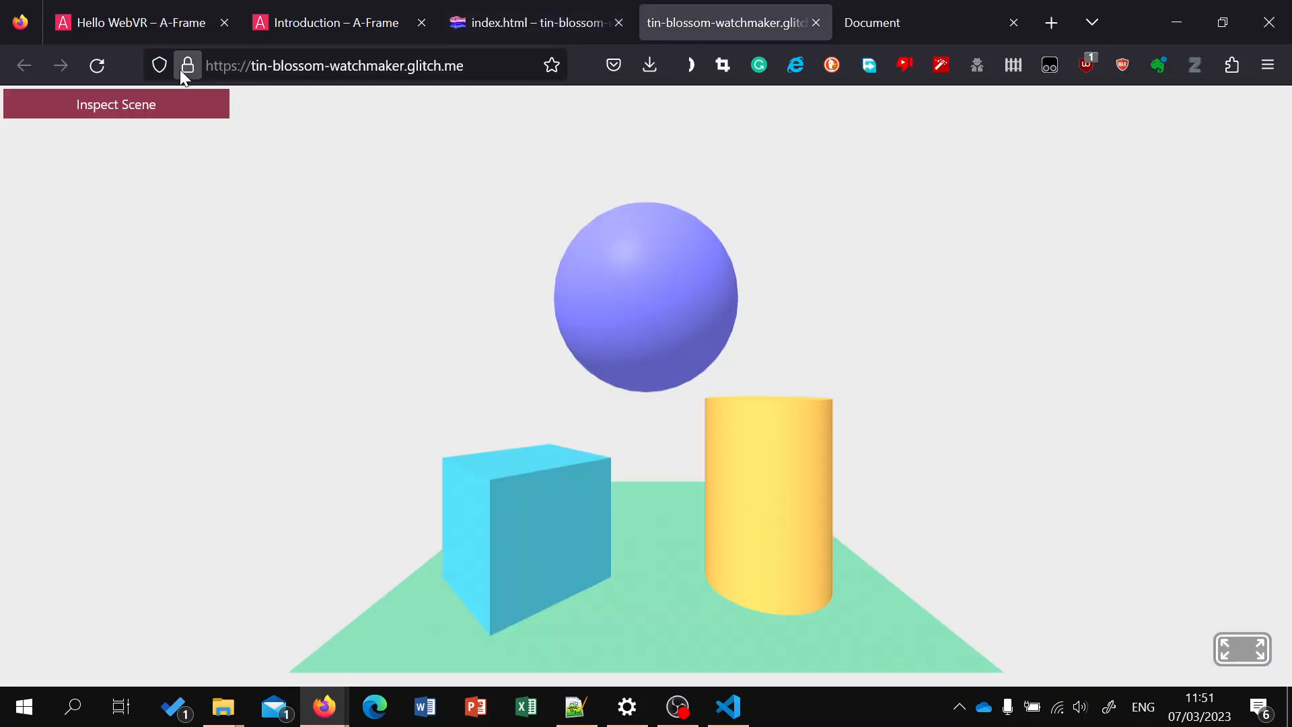
left_click(165, 111)
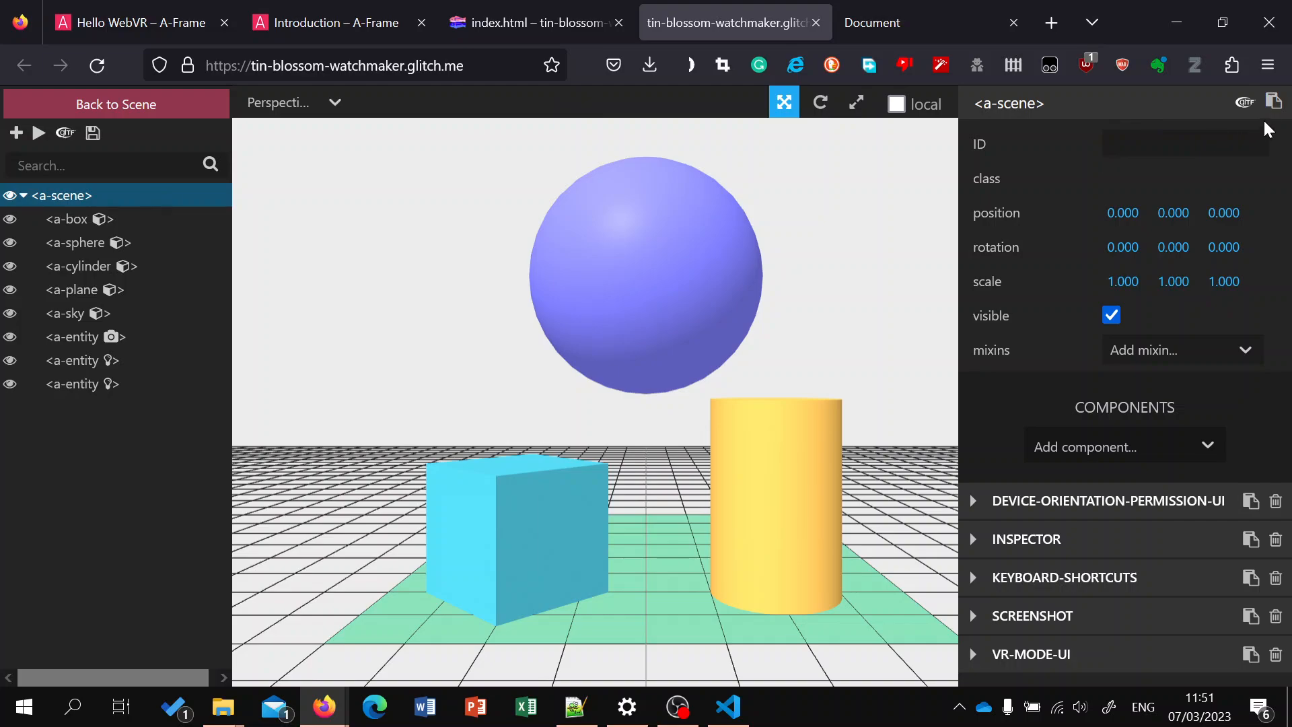
left_click(528, 22)
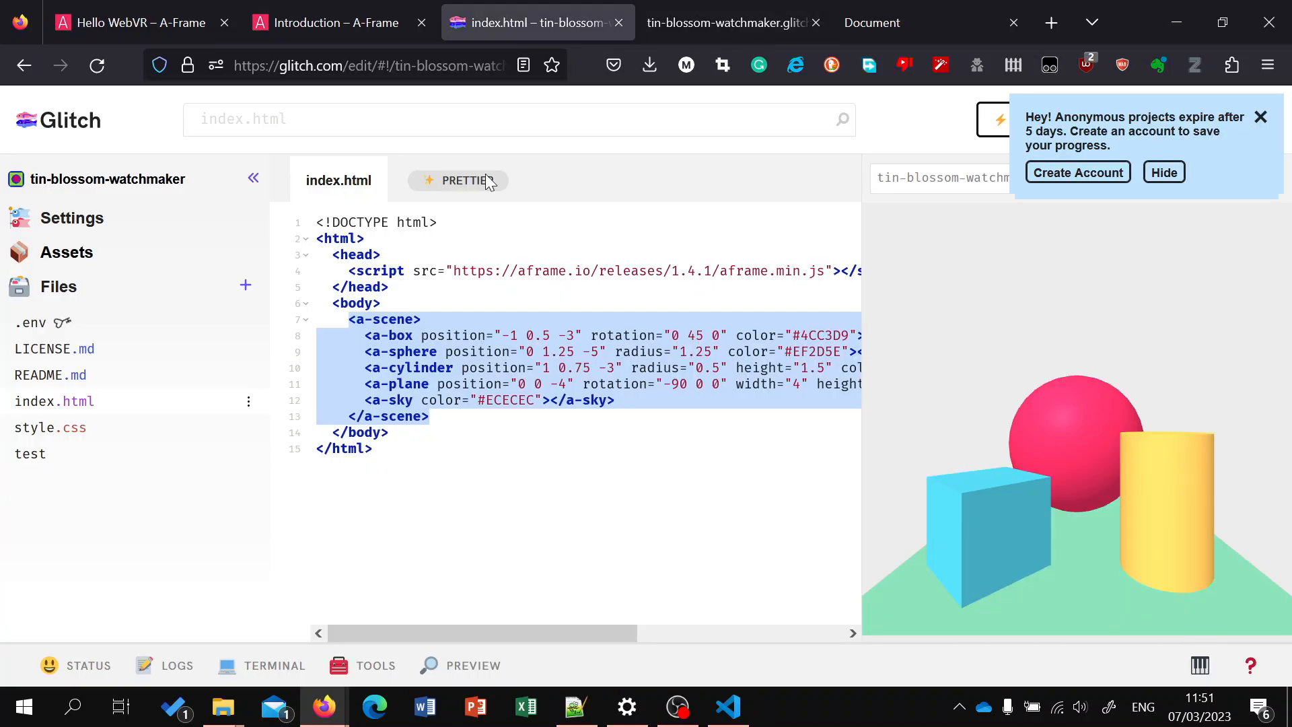
key("ctrl+v")
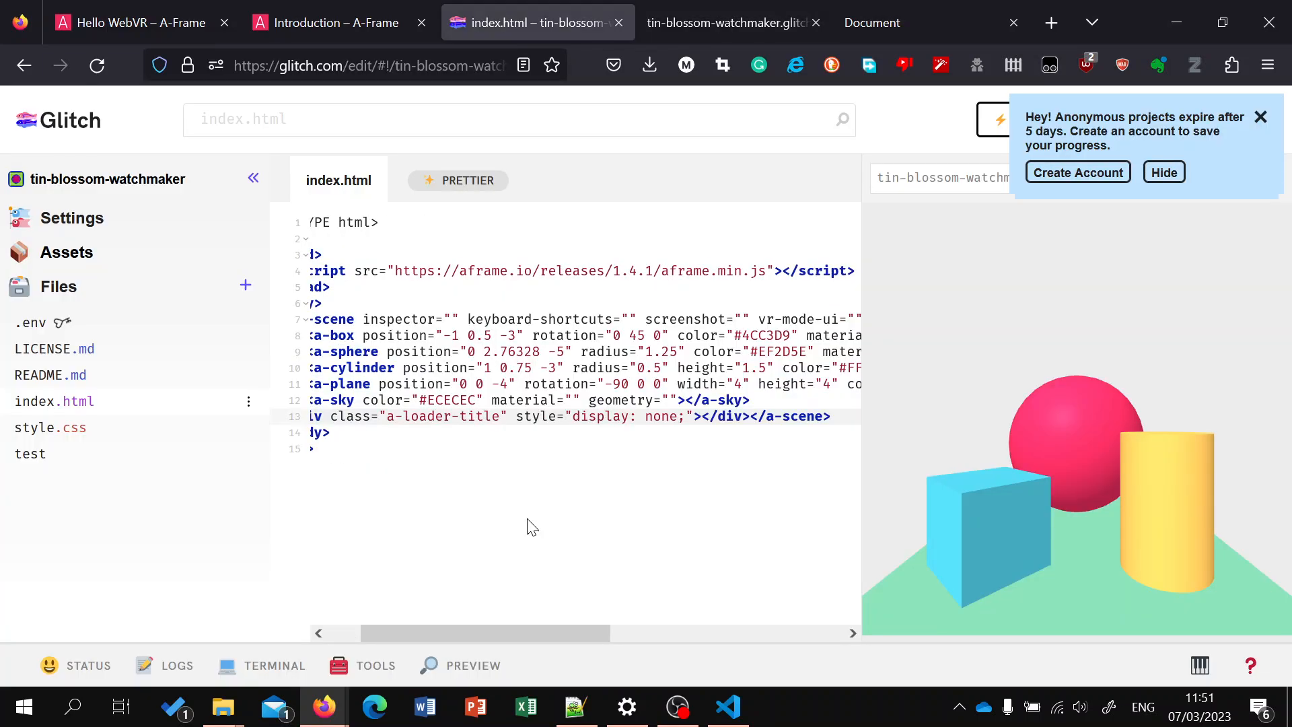
left_click(346, 636)
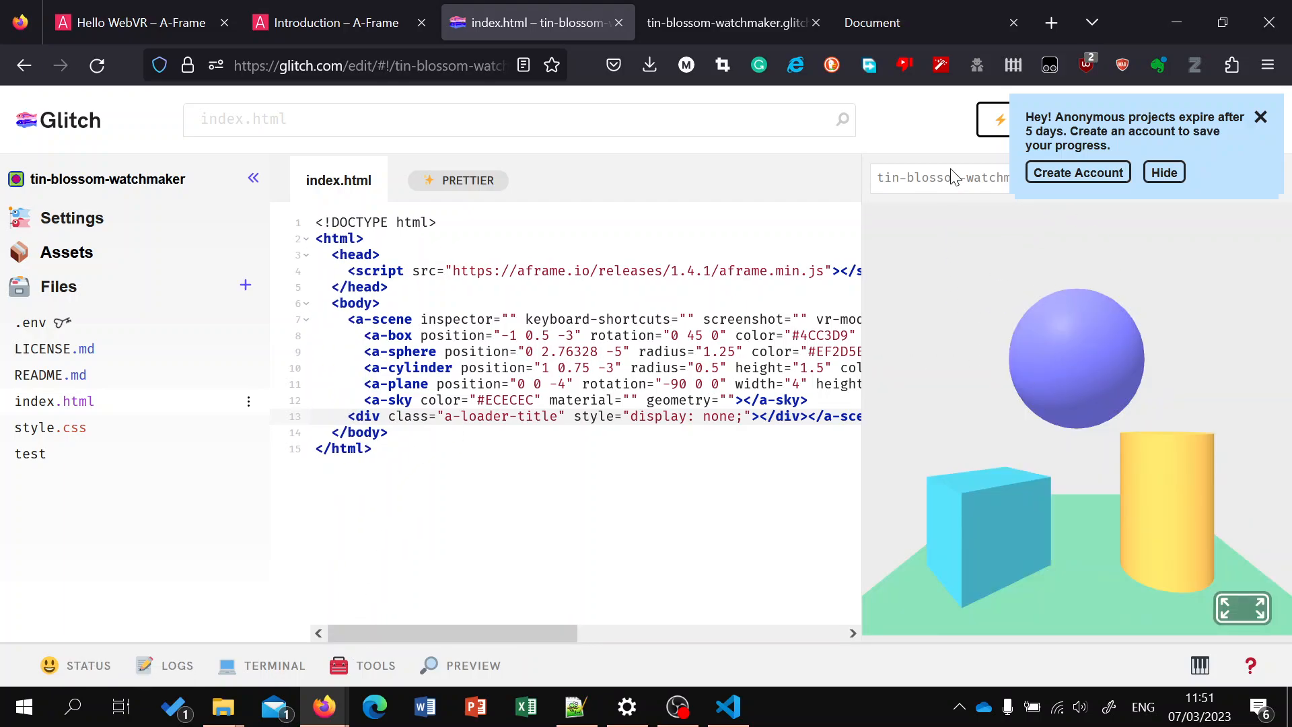
Step: Reload the live scene page to check the published edits and its address, and go back to the Glitch editor
left_click(725, 22)
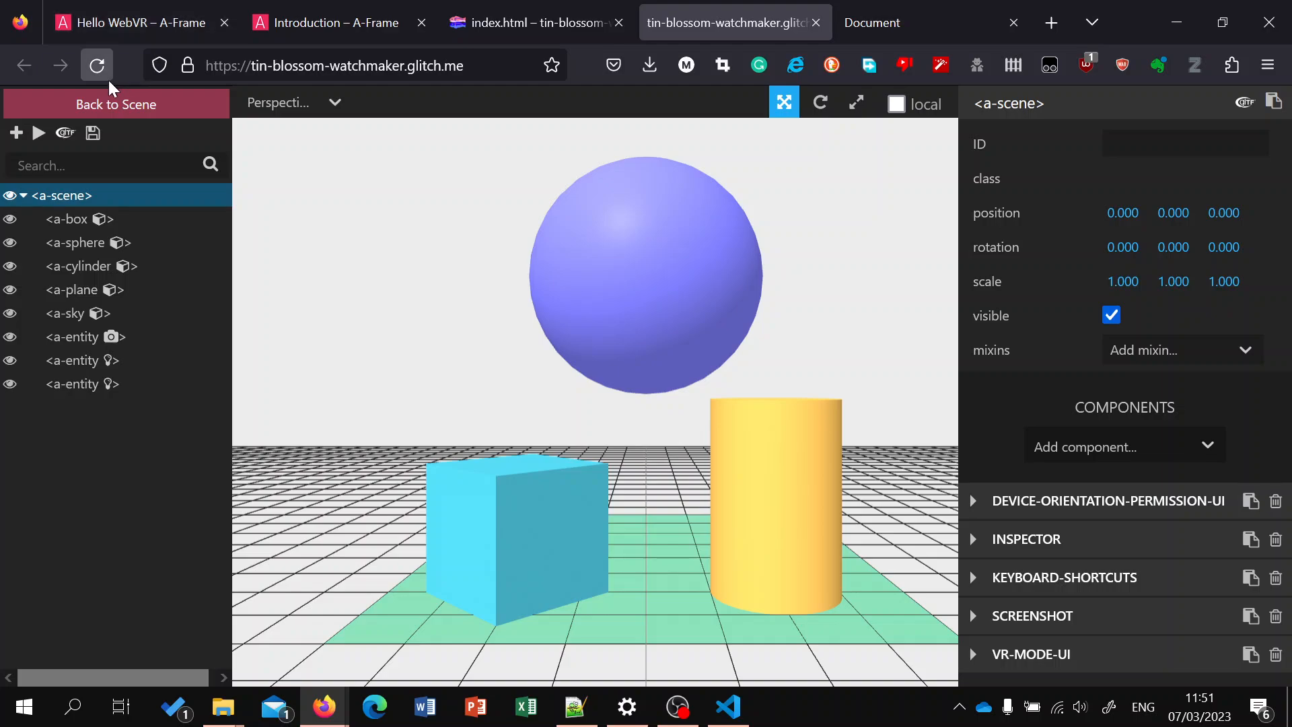
left_click(106, 78)
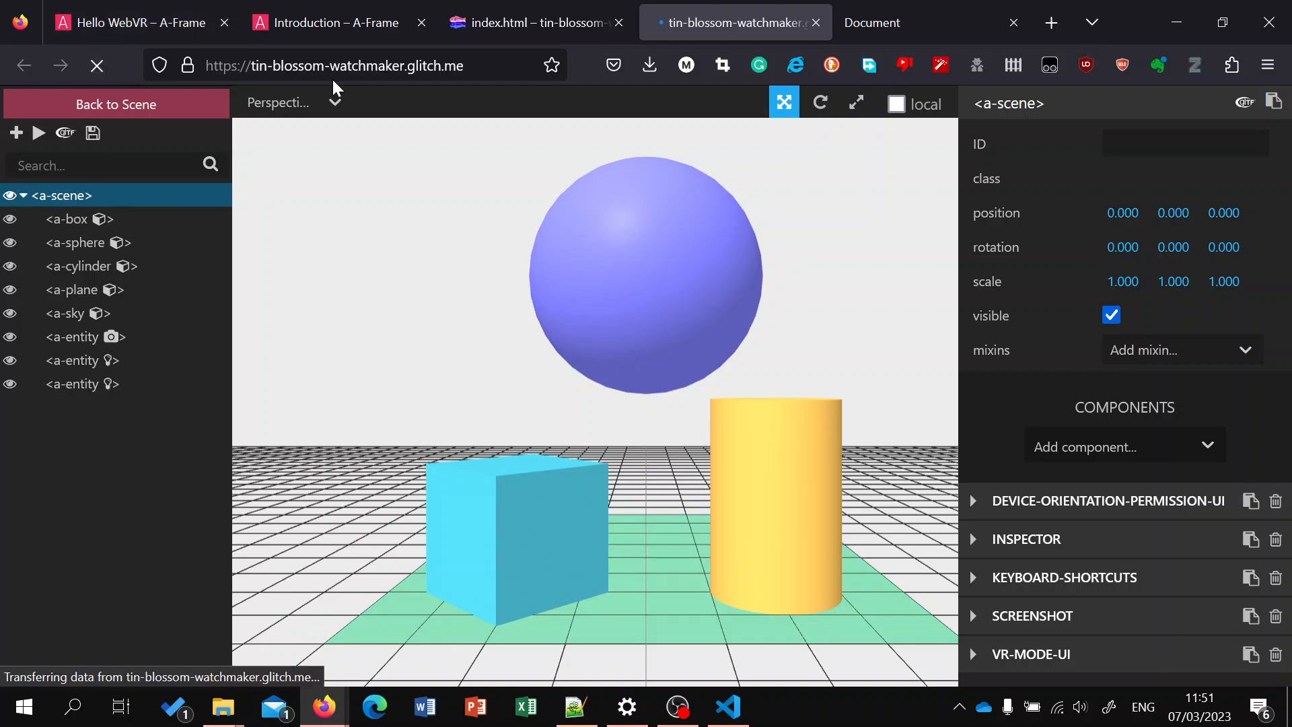
left_click(372, 65)
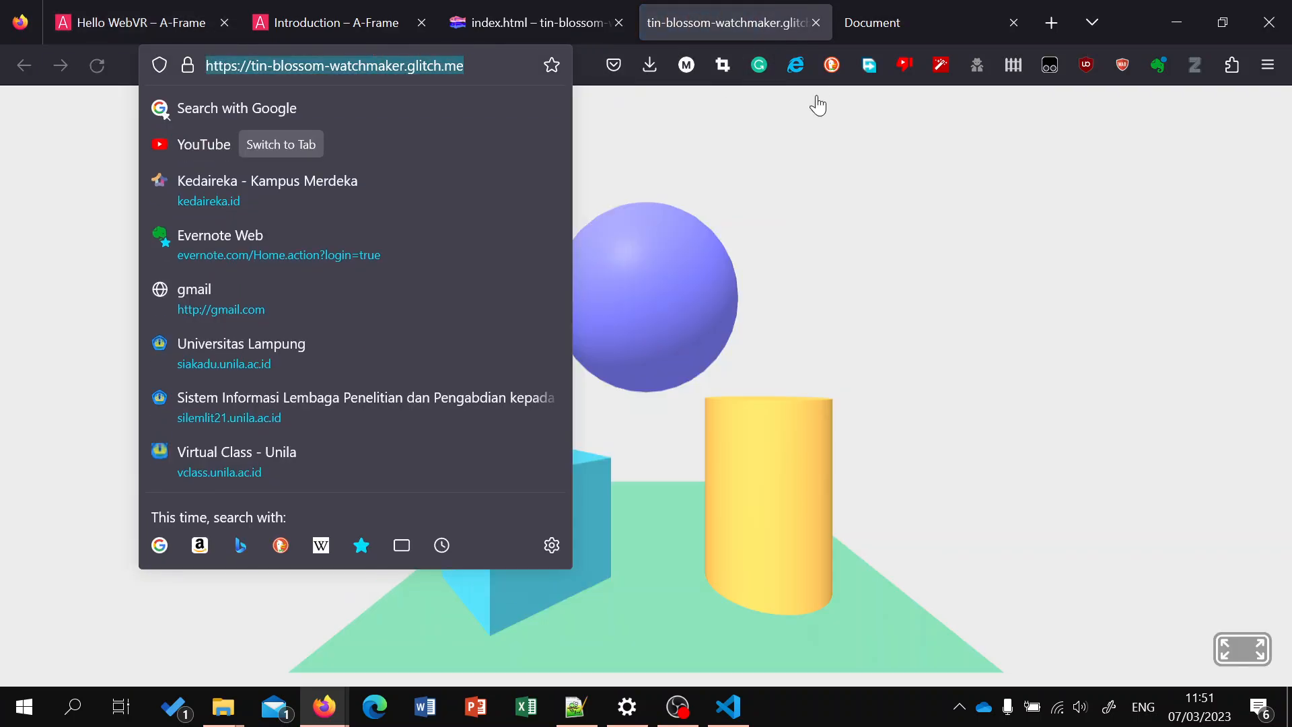
left_click(827, 258)
left_click(535, 30)
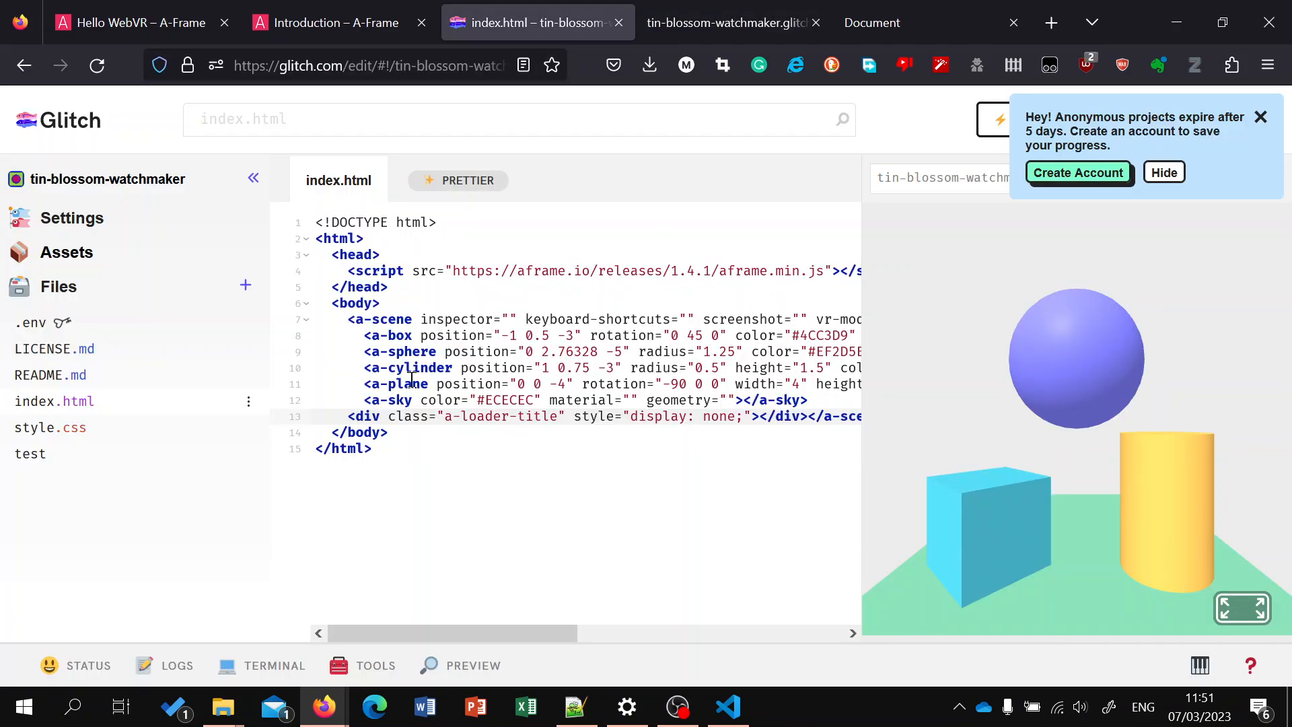